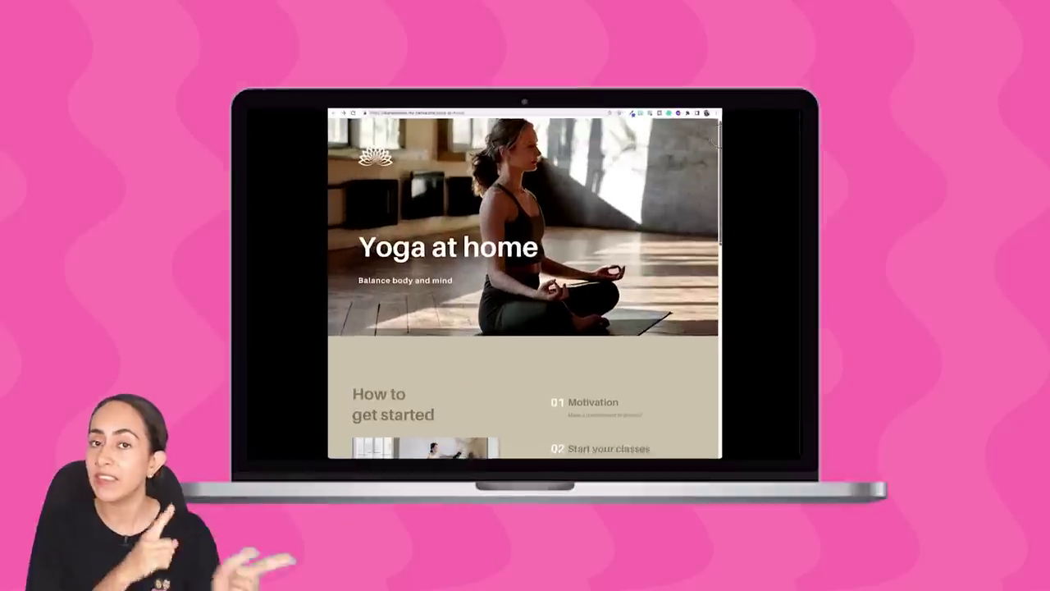
# Step: Review the published yoga site's sections, test the Yoga Mat purchase link, and return to the page
pyautogui.scroll(-5, 715, 174)
pyautogui.scroll(-10, 715, 174)
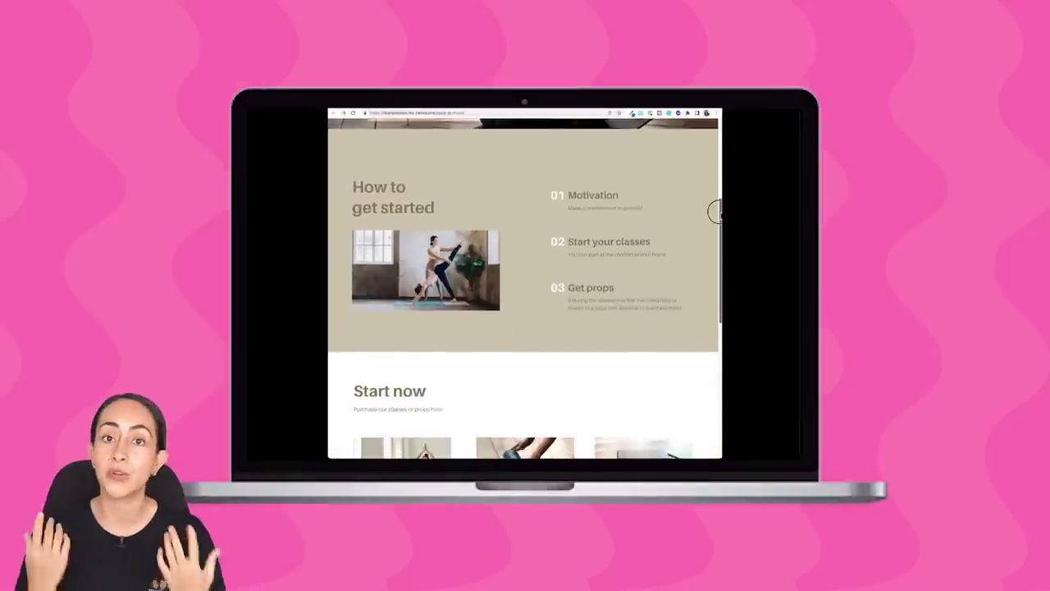
pyautogui.scroll(-1, 715, 301)
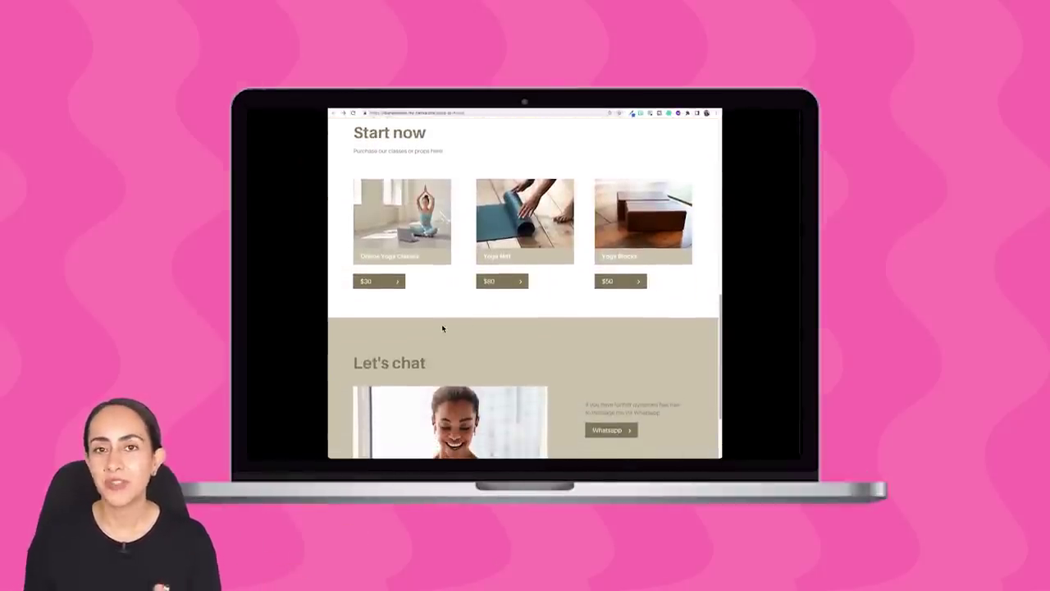
pyautogui.scroll(1, 441, 328)
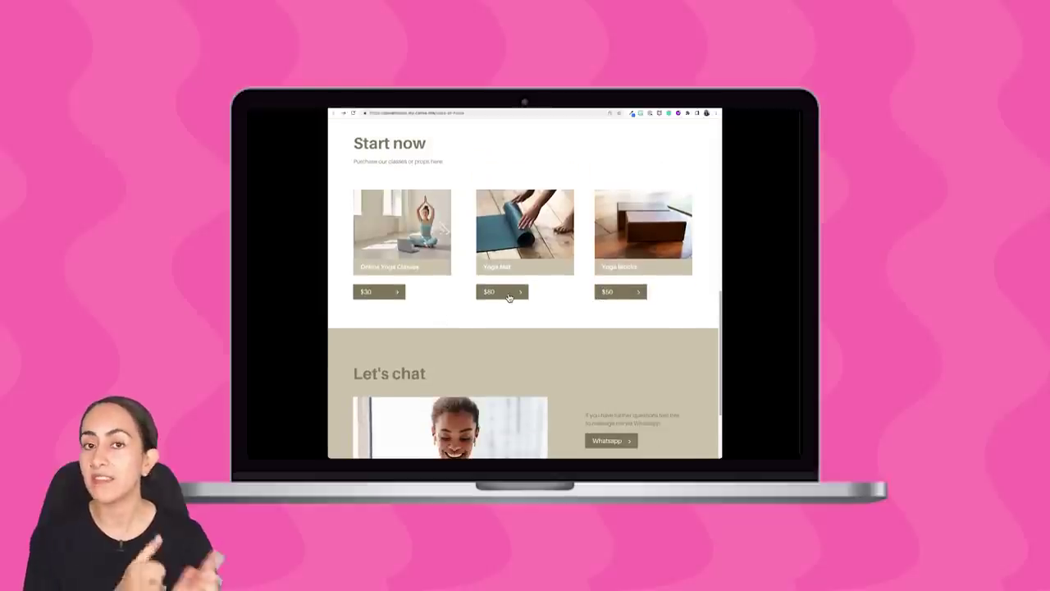
pyautogui.click(508, 295)
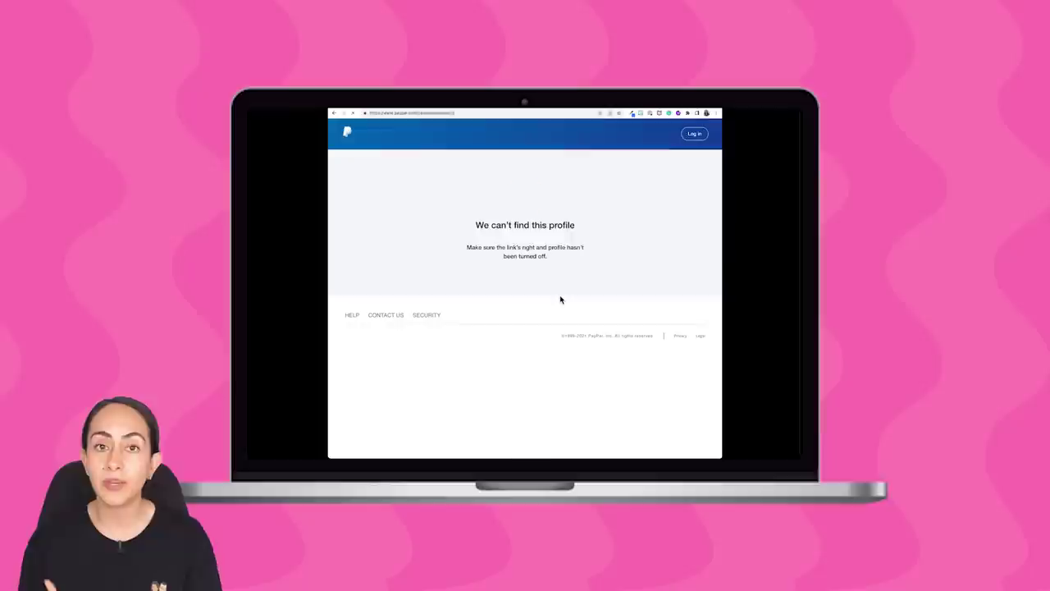
pyautogui.click(335, 113)
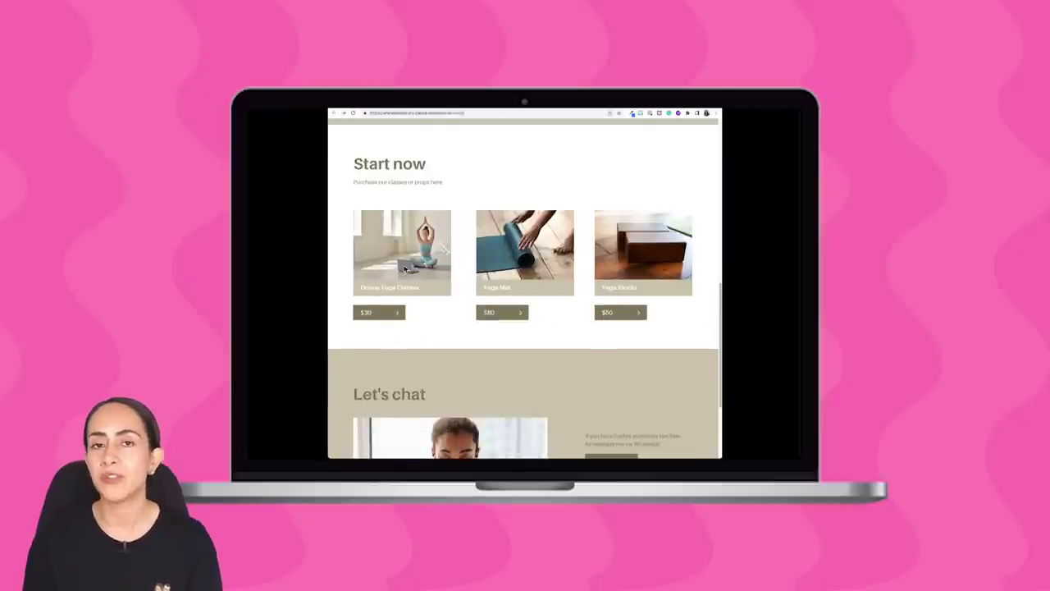
# Step: Test the Online Yoga Classes link, examine the message on the WhatsApp chat page, and return to the yoga site
pyautogui.click(385, 315)
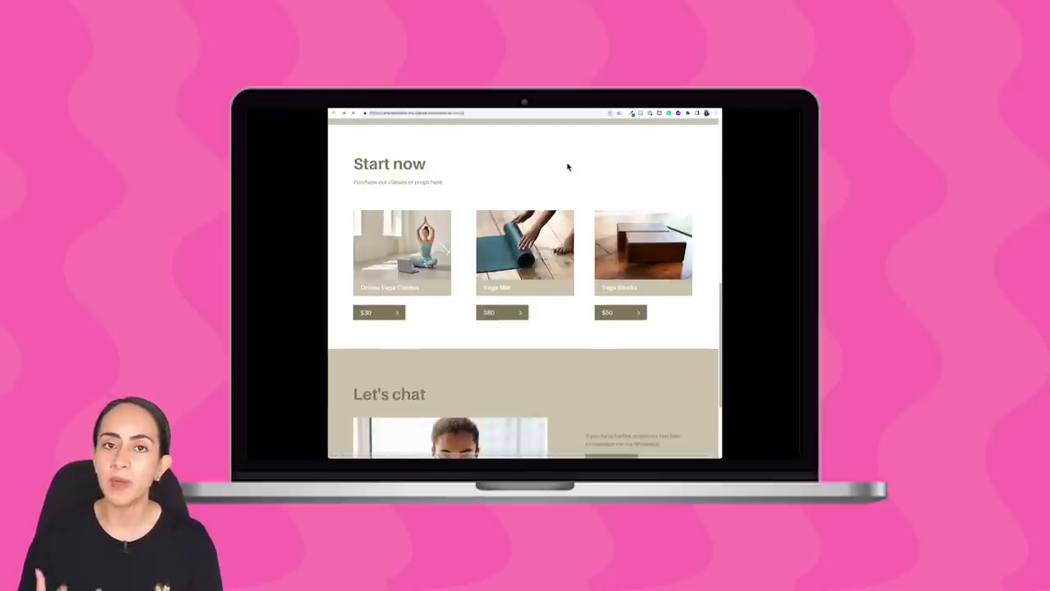
pyautogui.moveTo(505, 226); pyautogui.dragTo(418, 226)
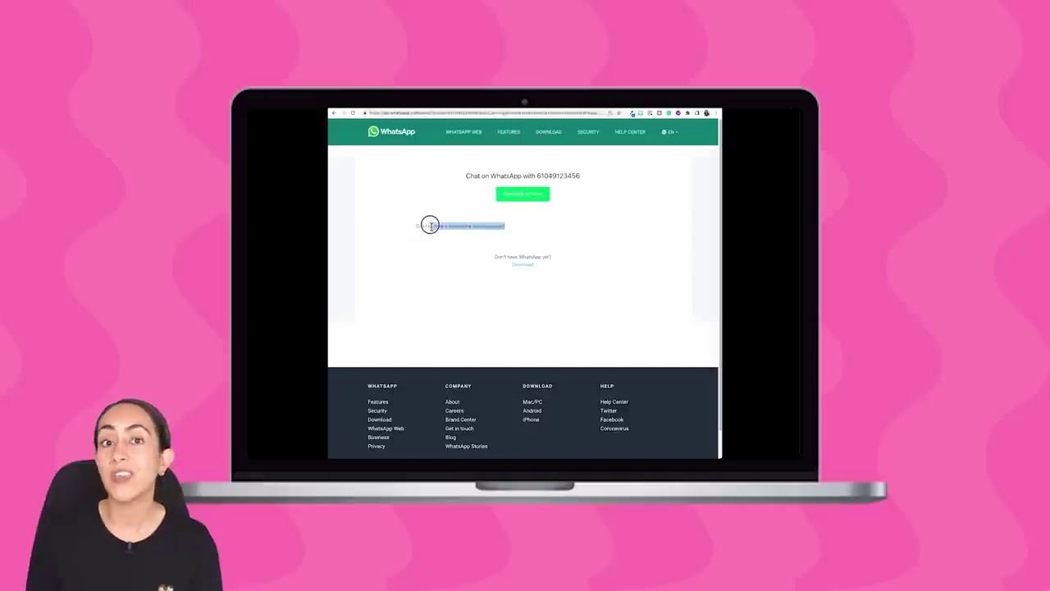
pyautogui.click(337, 115)
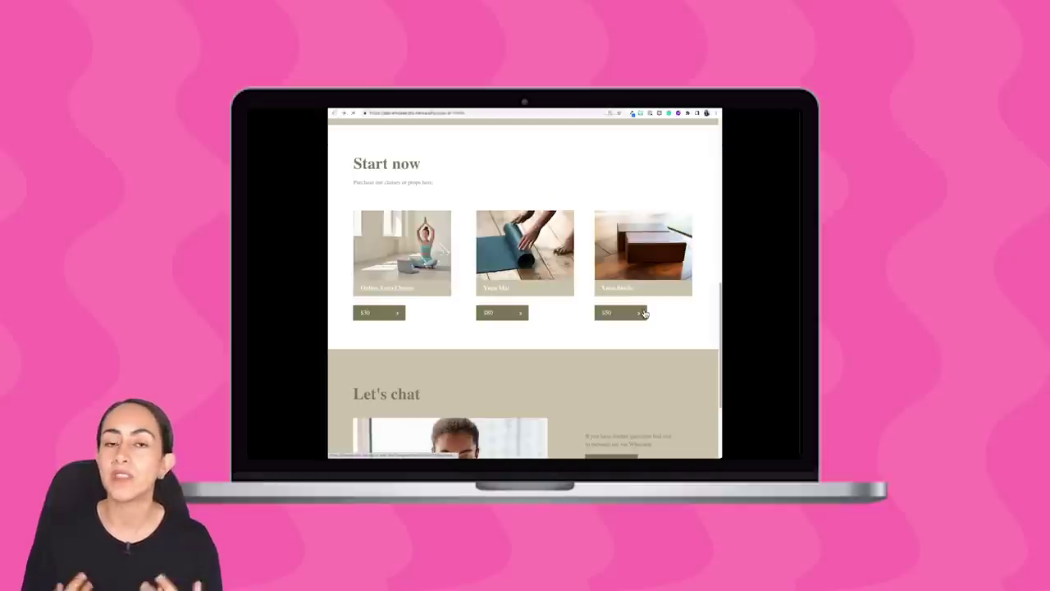
pyautogui.scroll(-5, 656, 316)
pyautogui.scroll(3, 596, 222)
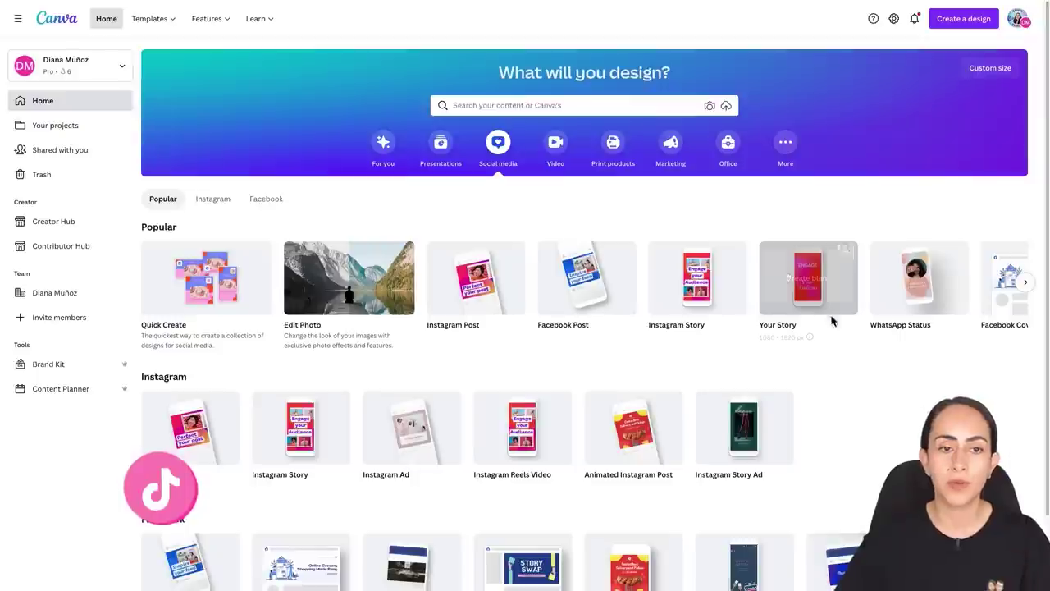
# Step: Switch to Canva, search for "website", choose the Website type at 1366 × 768 px, and open the "Creative Portfolio" template
pyautogui.click(530, 102)
pyautogui.write('website')
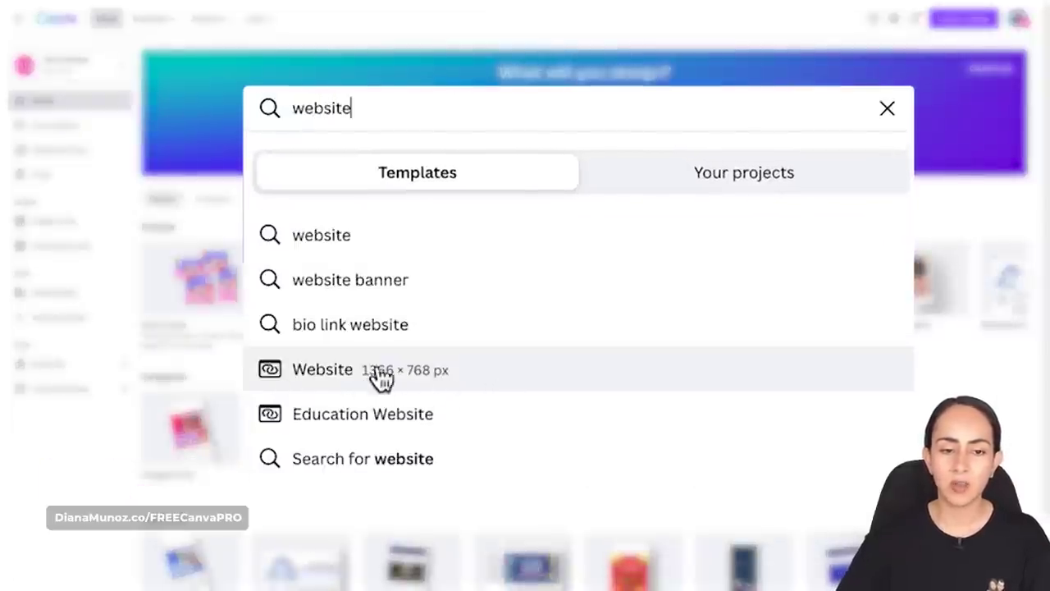
pyautogui.click(449, 374)
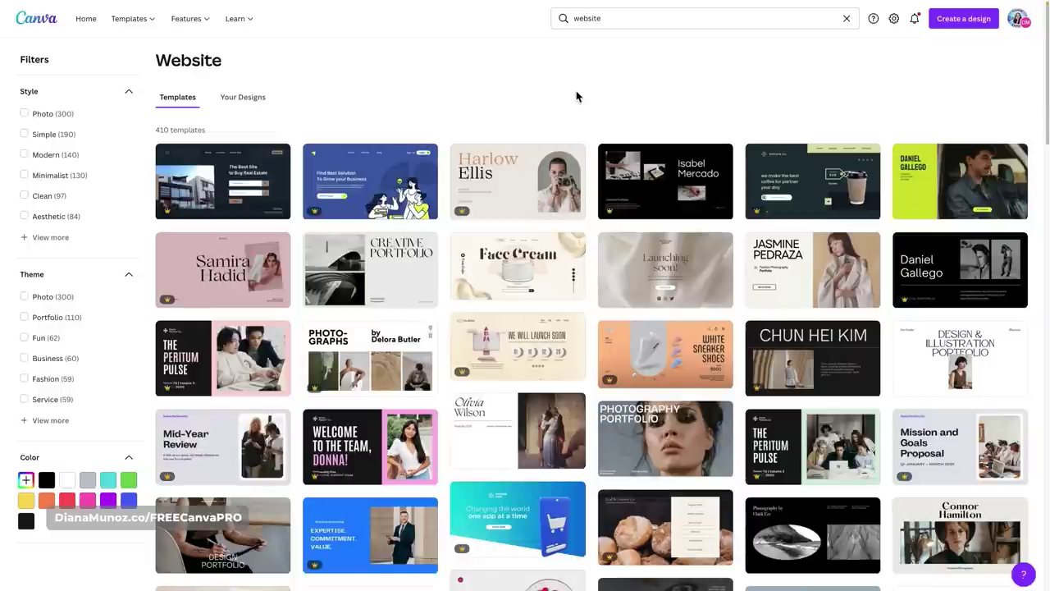
pyautogui.click(370, 281)
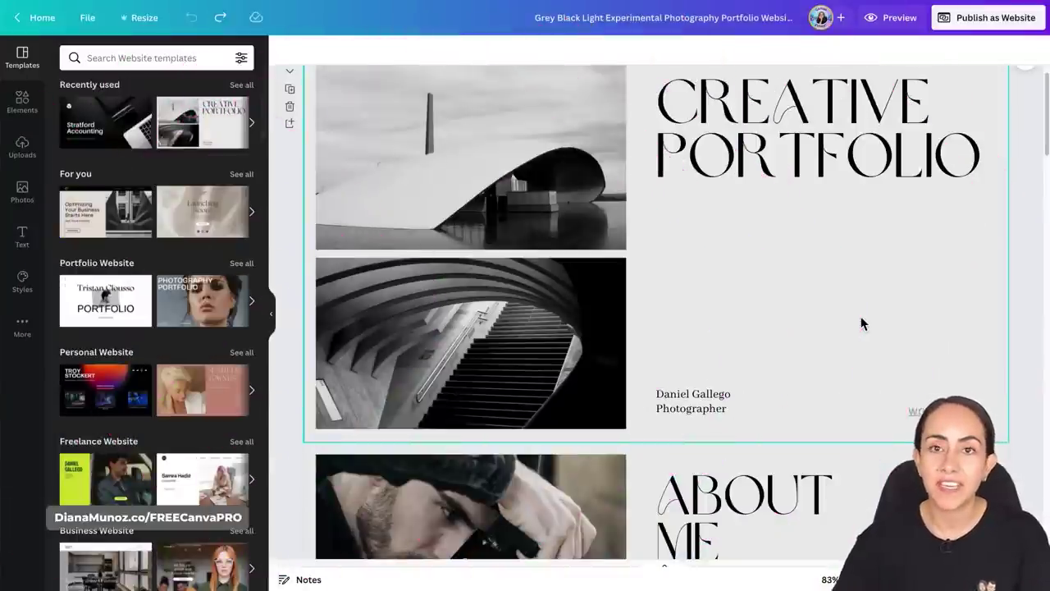
# Step: Apply all 6 pages of the Black and White Photographic Accounting Service Website template to the design
pyautogui.scroll(1, 976, 392)
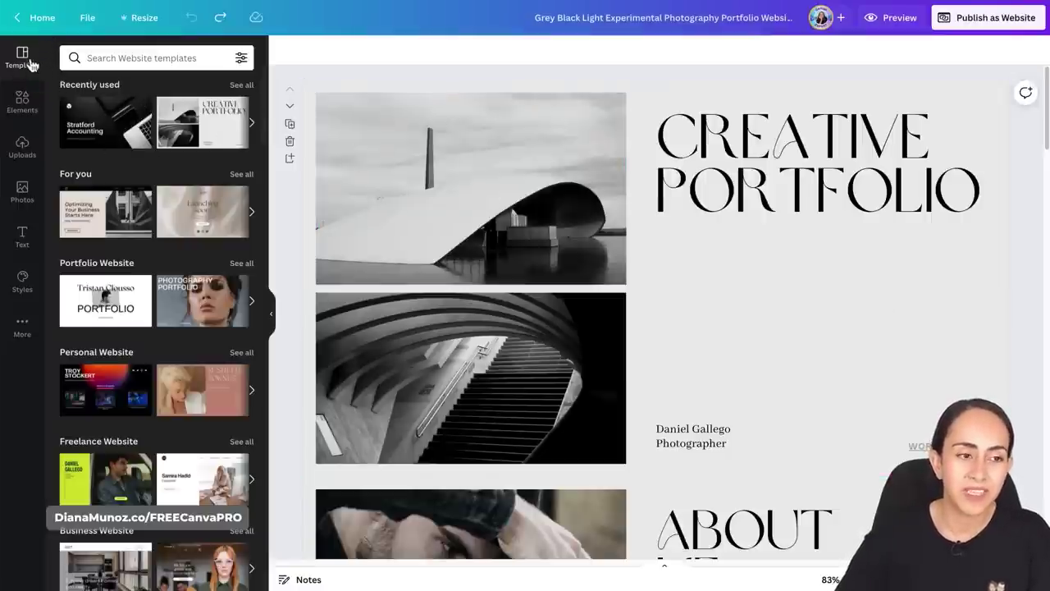
pyautogui.scroll(-3, 127, 156)
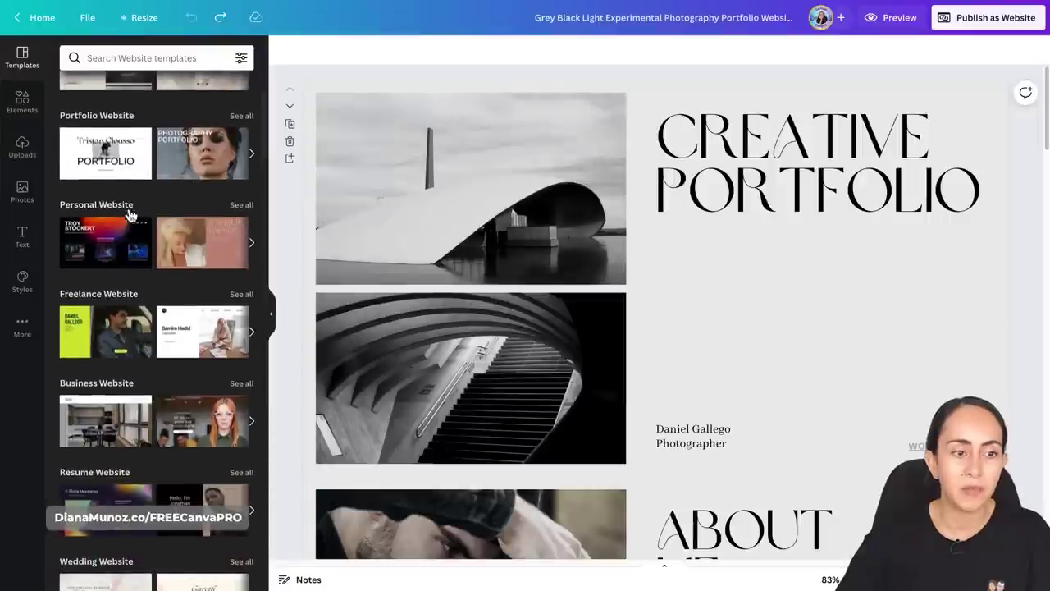
pyautogui.scroll(-3, 140, 422)
pyautogui.scroll(4, 212, 531)
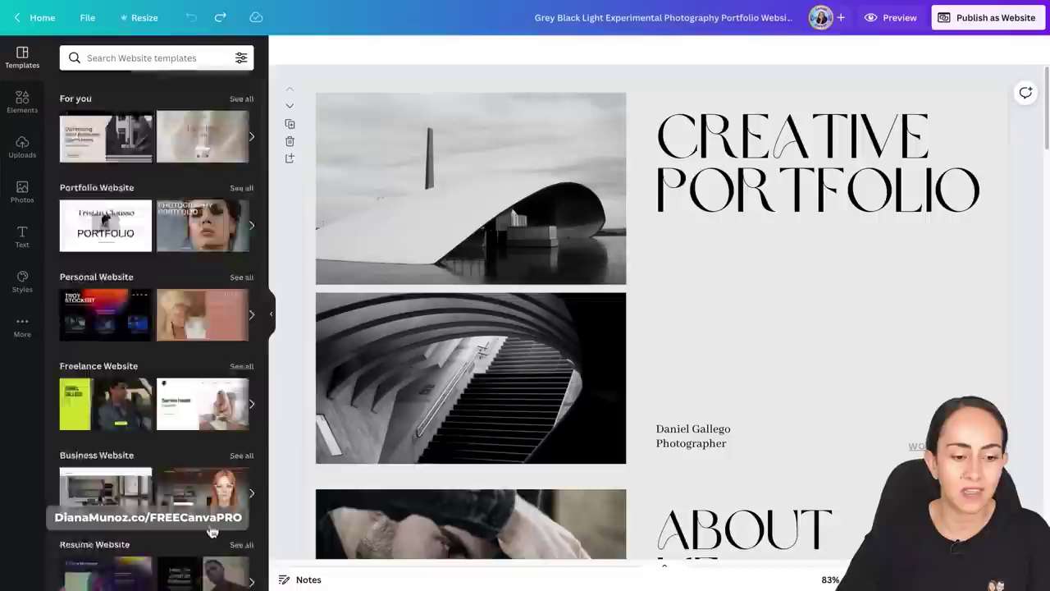
pyautogui.scroll(2, 212, 532)
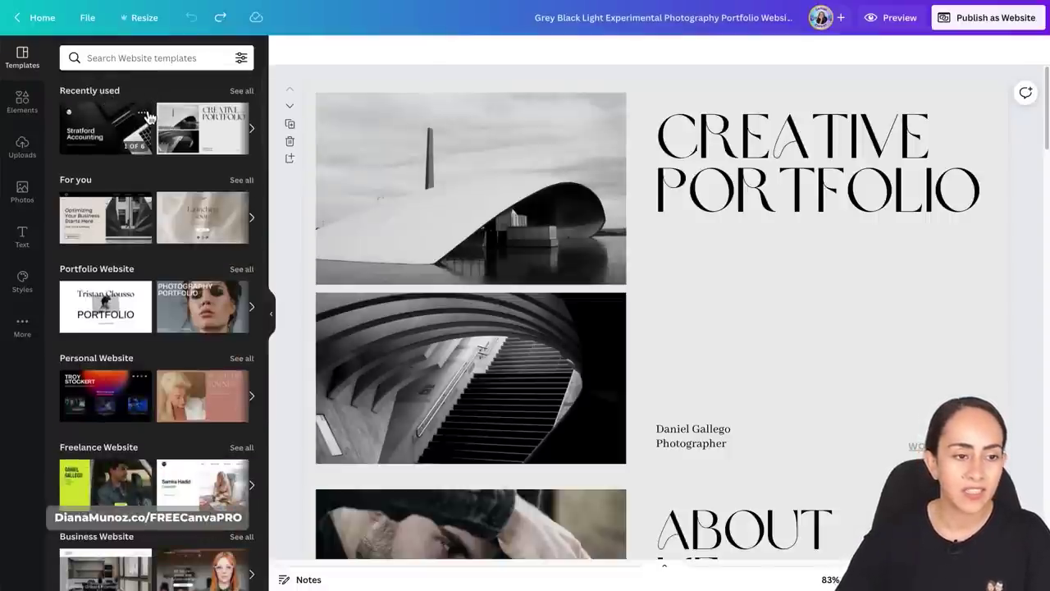
pyautogui.click(146, 116)
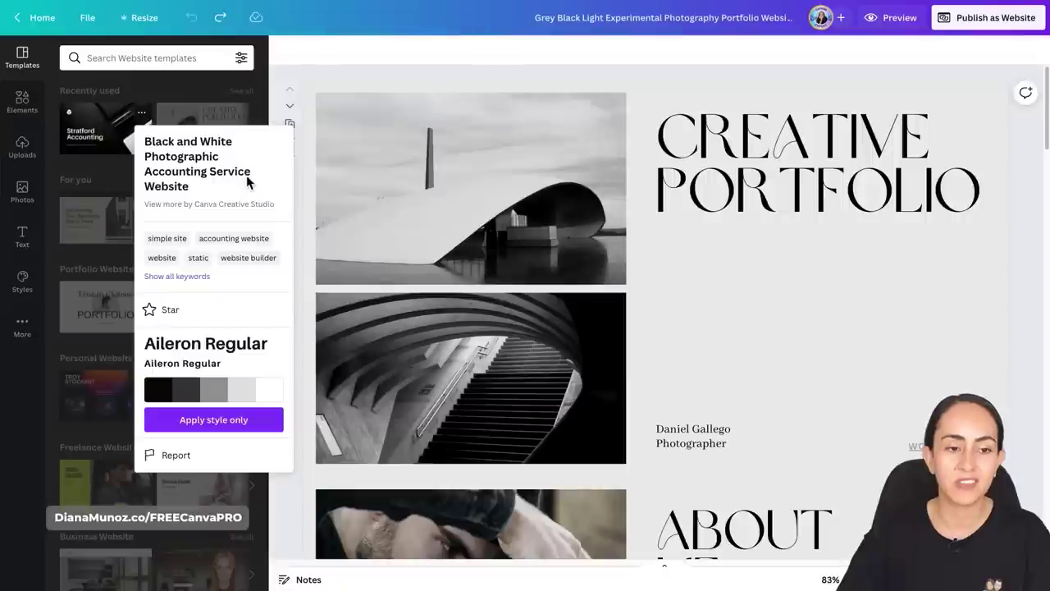
pyautogui.click(123, 134)
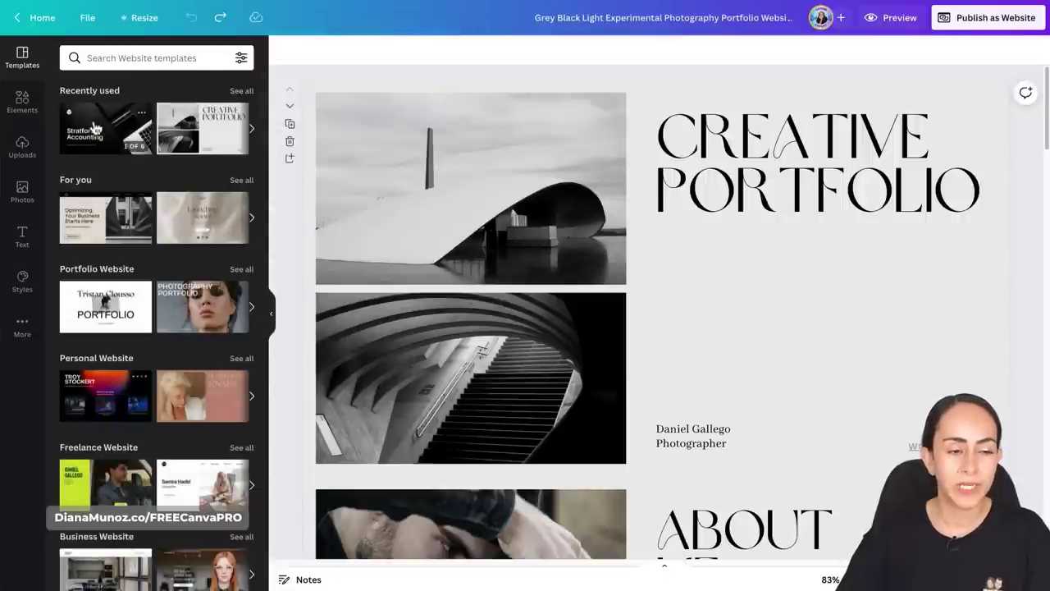
pyautogui.click(99, 130)
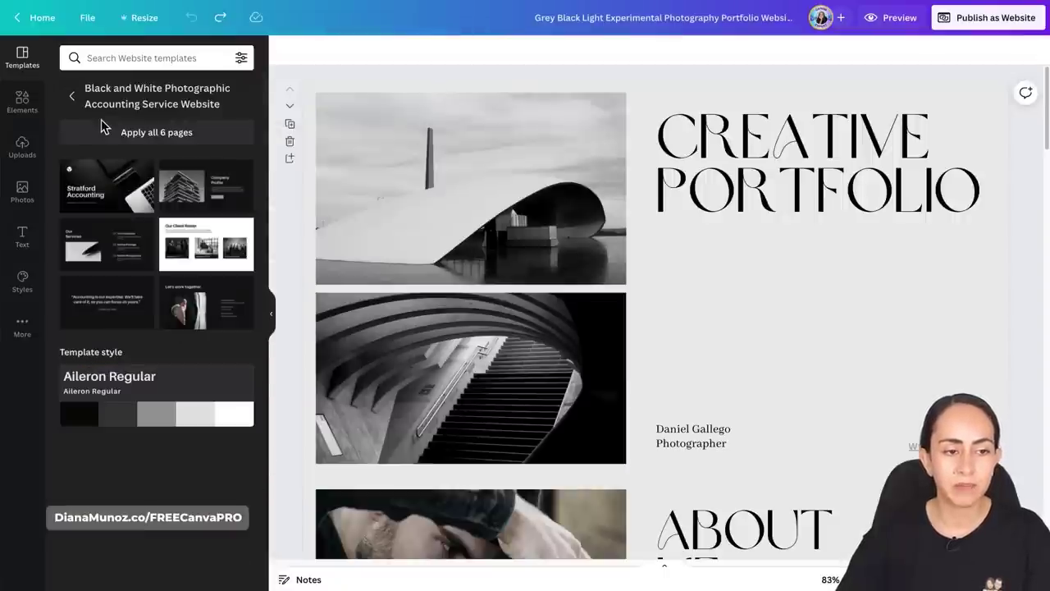
pyautogui.click(186, 134)
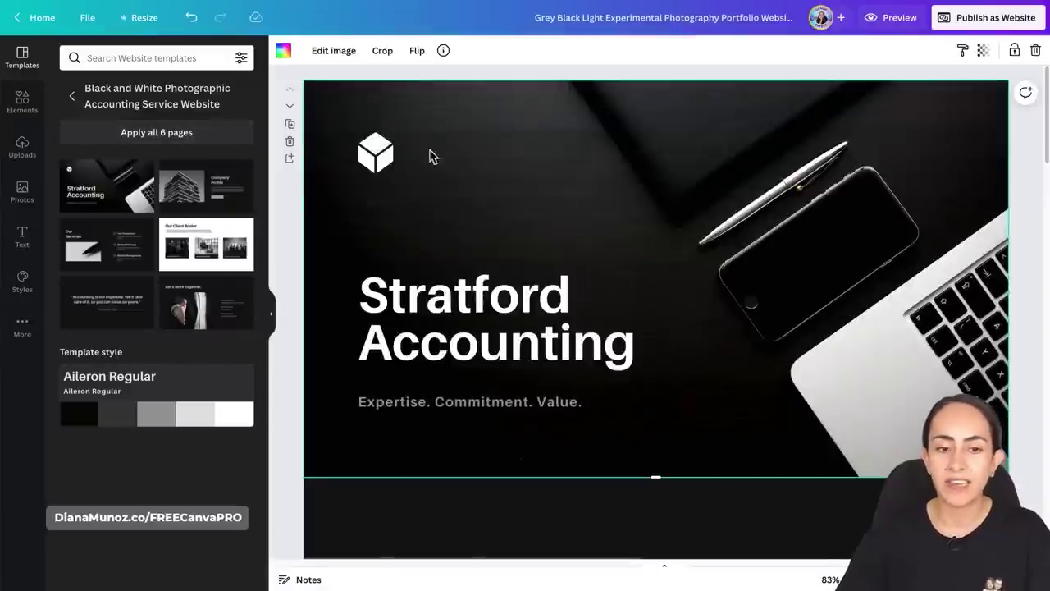
# Step: Look through the applied accounting template's pages with the template list hidden, returning to the cover page
pyautogui.scroll(-10, 855, 370)
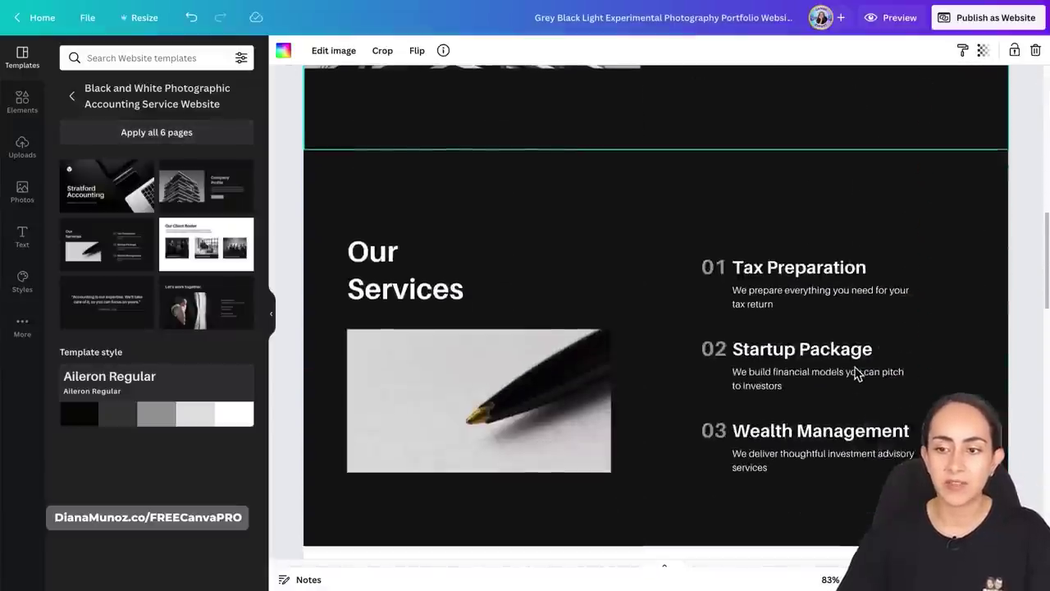
pyautogui.scroll(-5, 856, 369)
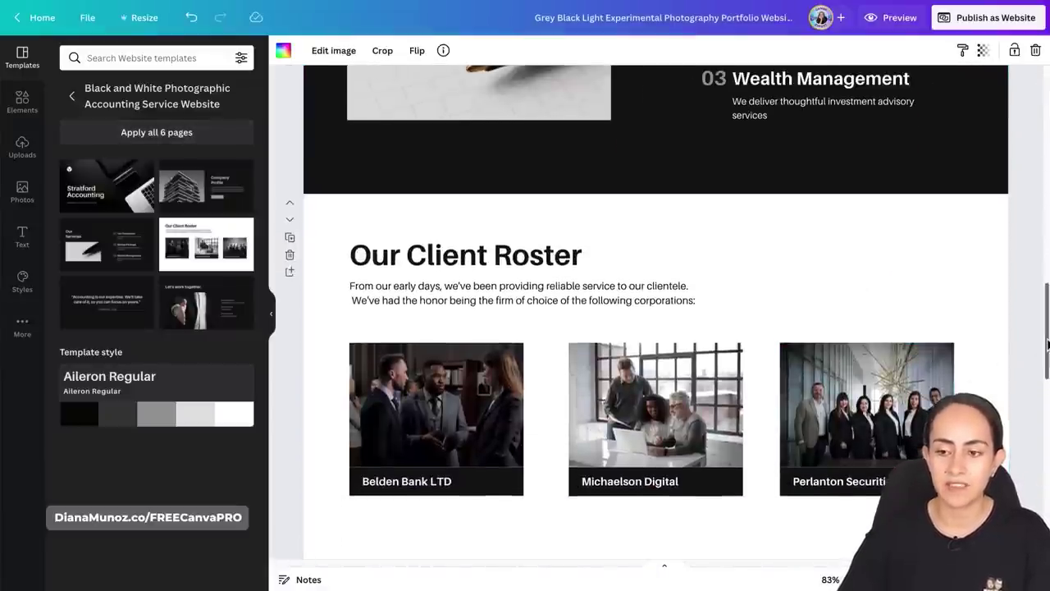
pyautogui.click(276, 317)
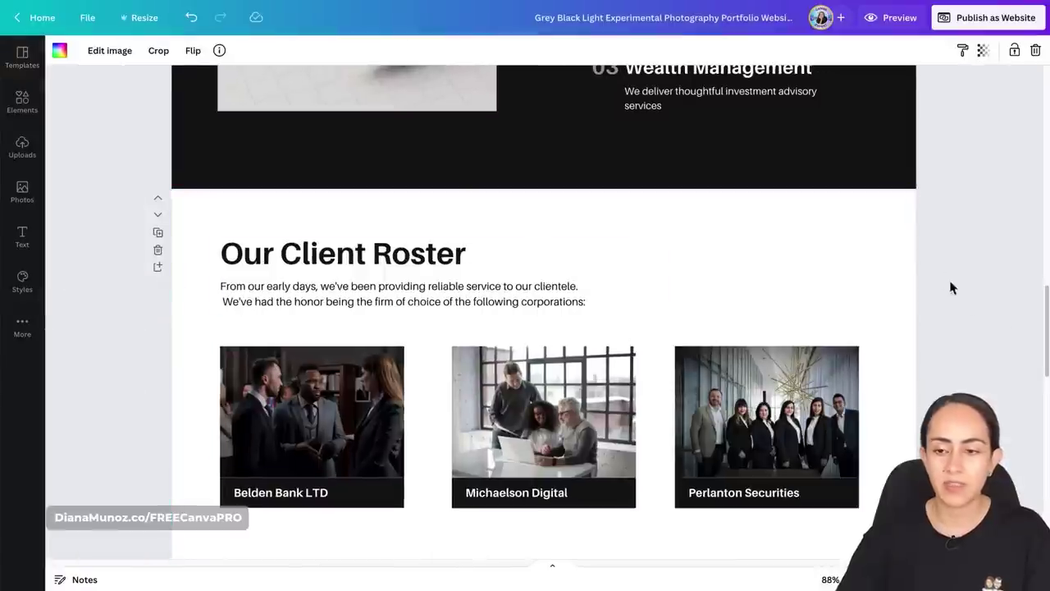
pyautogui.moveTo(1046, 352); pyautogui.dragTo(1023, 135)
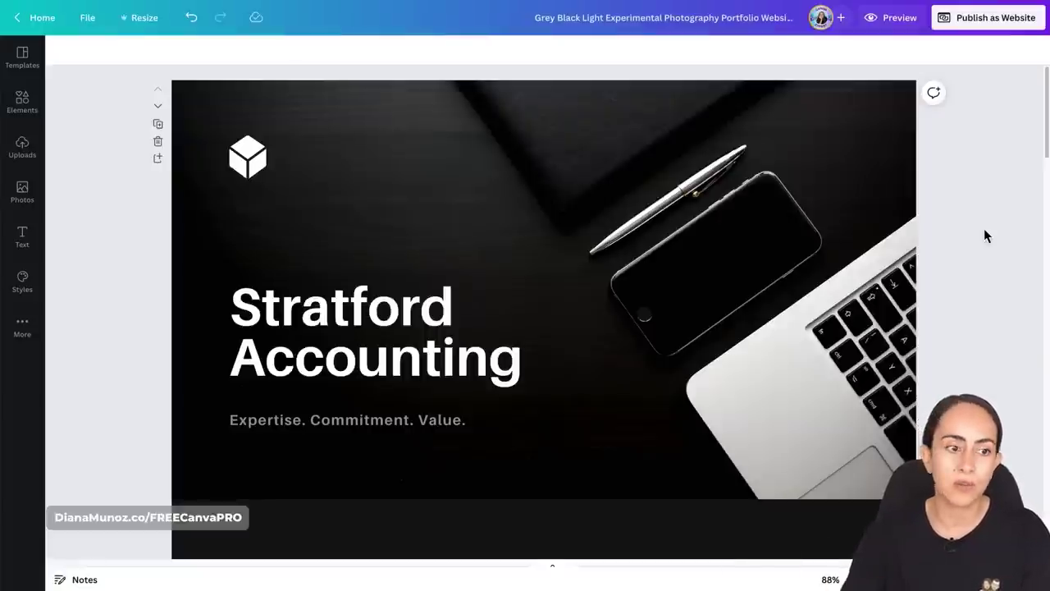
# Step: Search the photo library for "yoga" and replace the cover background with the photo of the woman meditating indoors
pyautogui.click(22, 193)
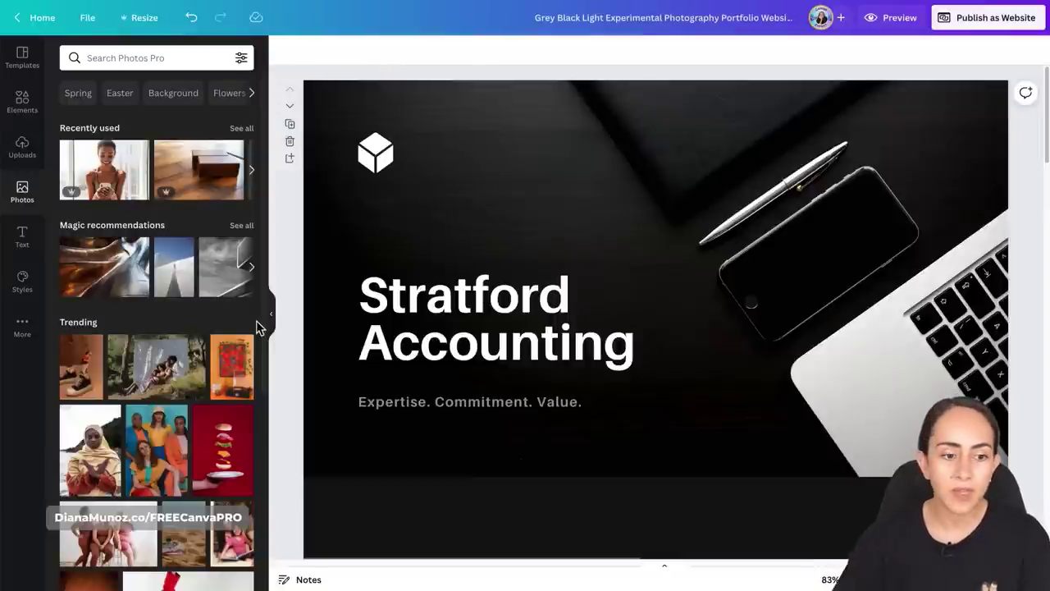
pyautogui.click(164, 59)
pyautogui.write('yoga')
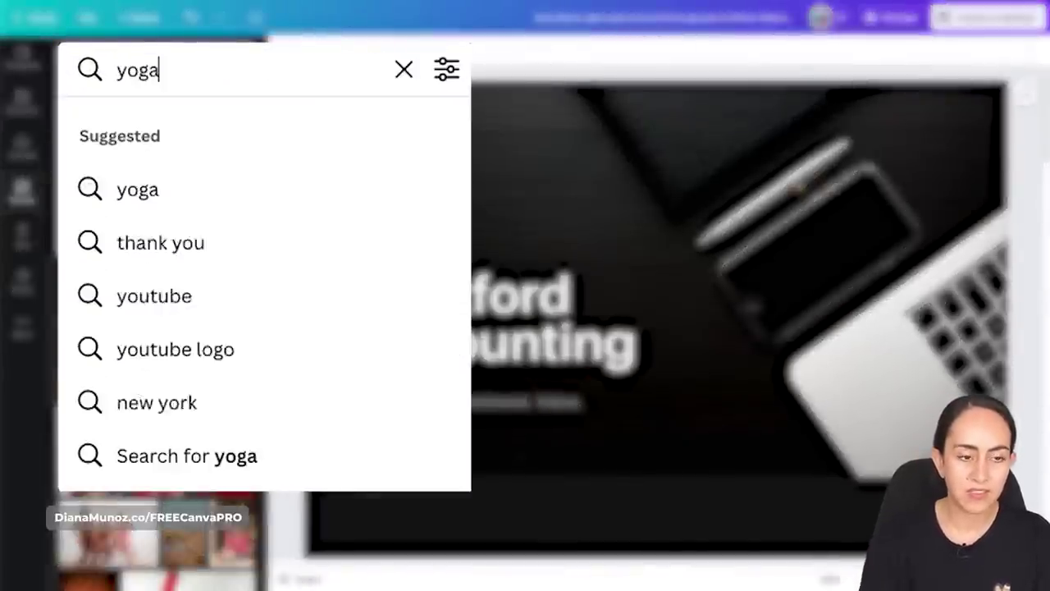
pyautogui.press('Return')
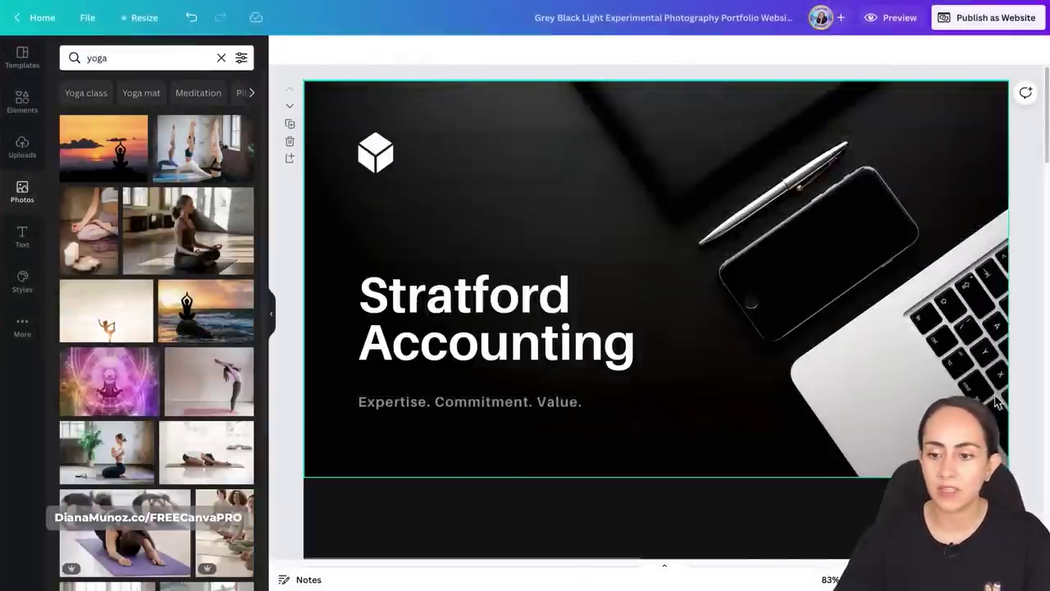
pyautogui.click(212, 230)
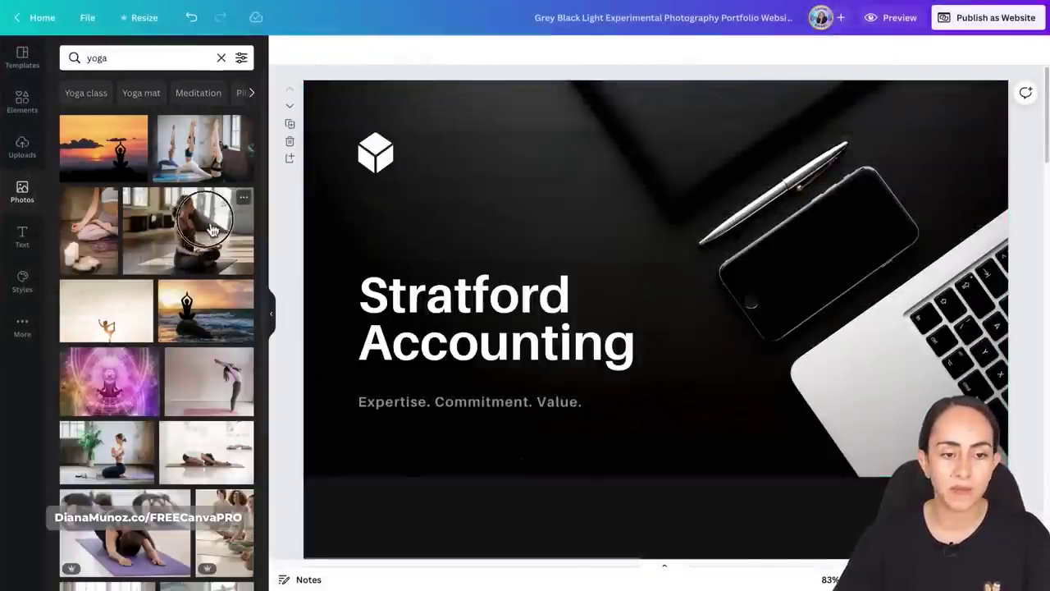
pyautogui.moveTo(212, 230); pyautogui.dragTo(485, 210)
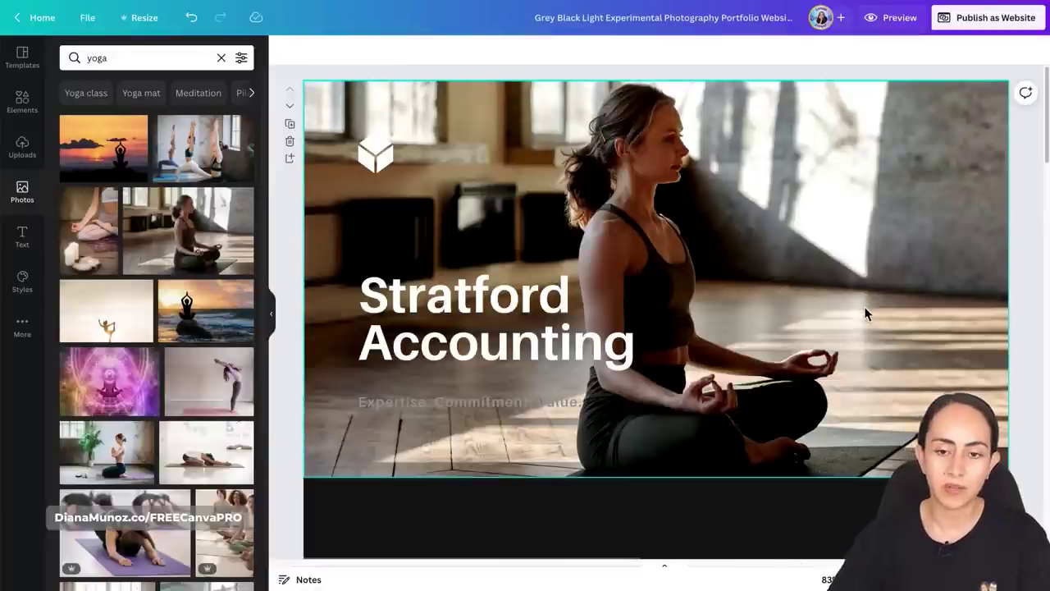
# Step: Review the layout of the Company Profile, Our Services and Our Client Roster sections below the cover
pyautogui.scroll(-5, 864, 312)
pyautogui.scroll(-9, 863, 312)
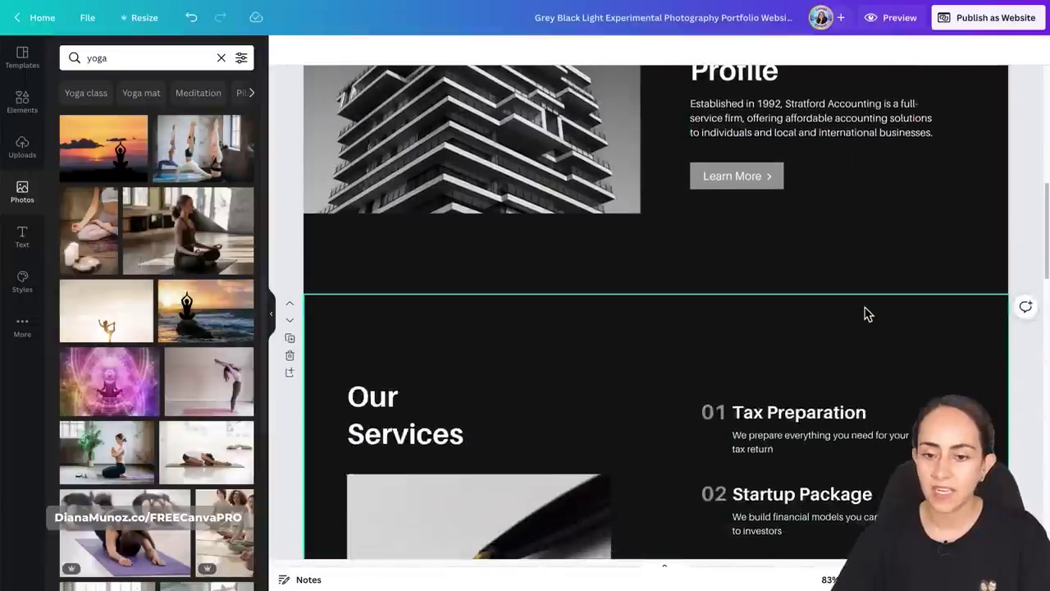
pyautogui.scroll(-3, 866, 314)
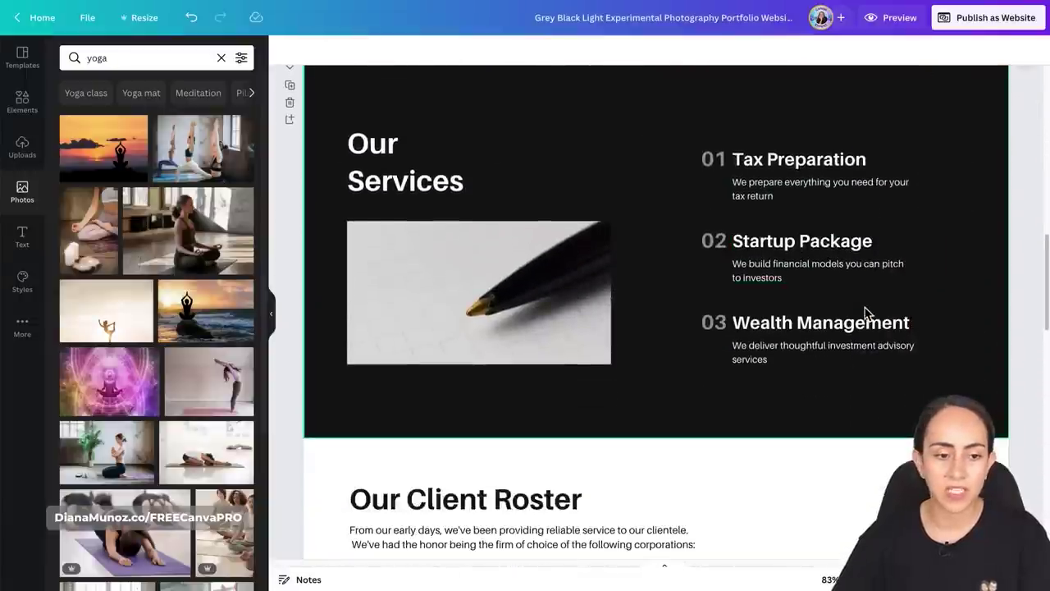
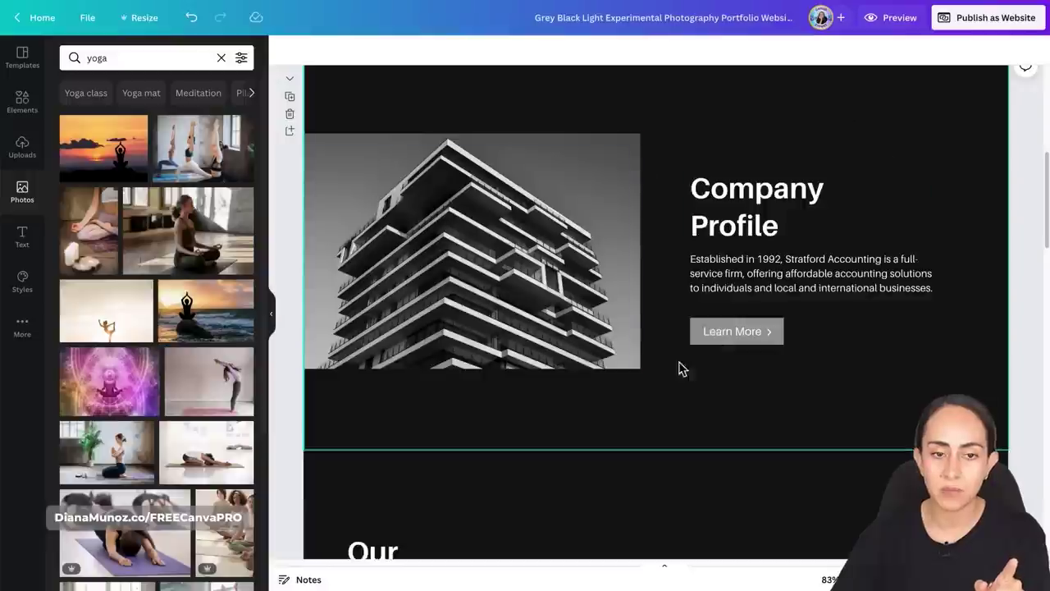
pyautogui.scroll(3, 679, 369)
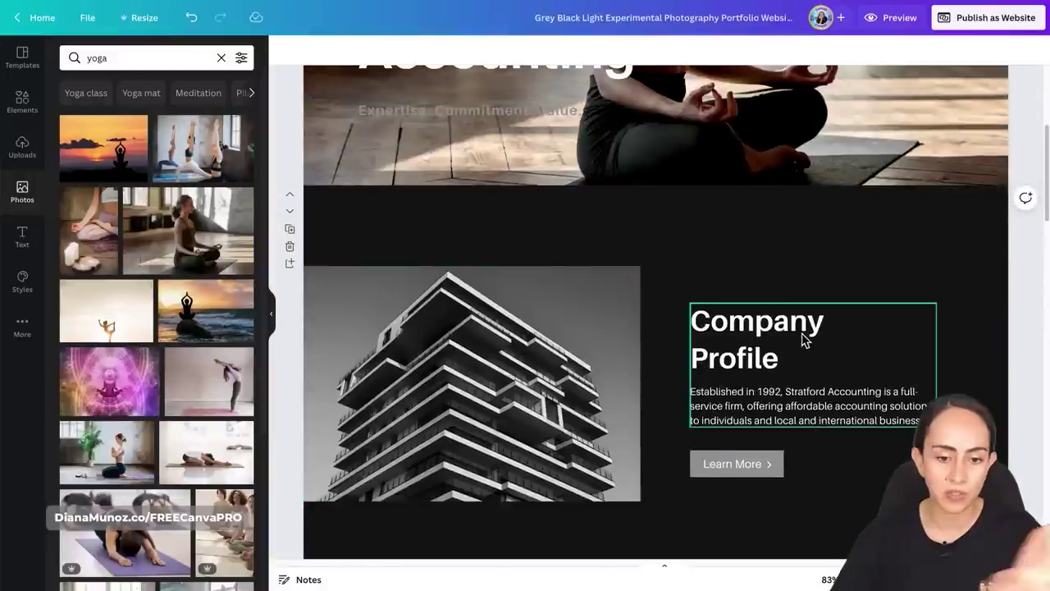
pyautogui.scroll(-8, 804, 341)
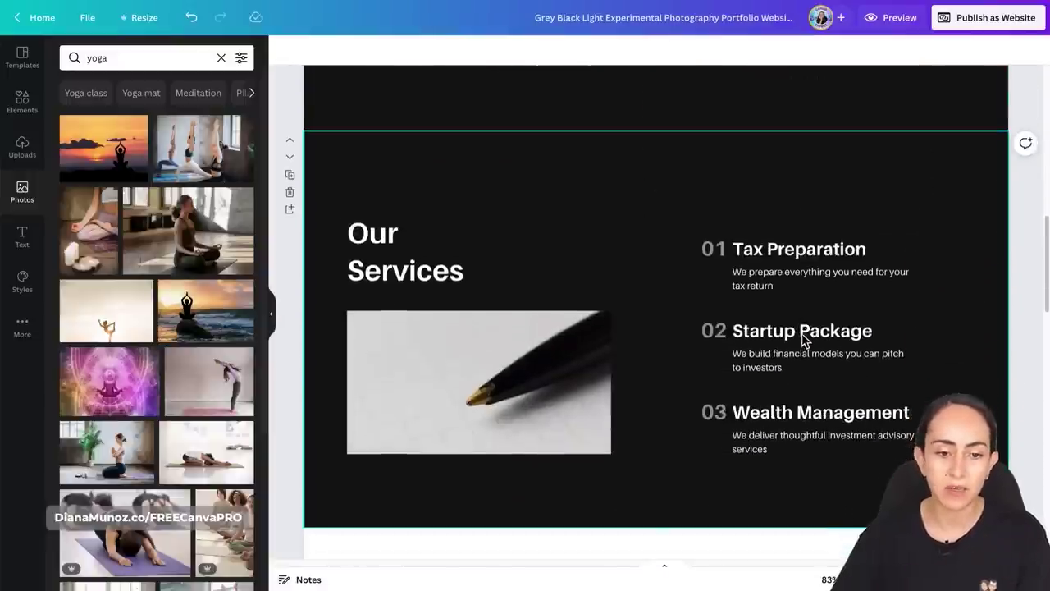
pyautogui.scroll(-2, 804, 341)
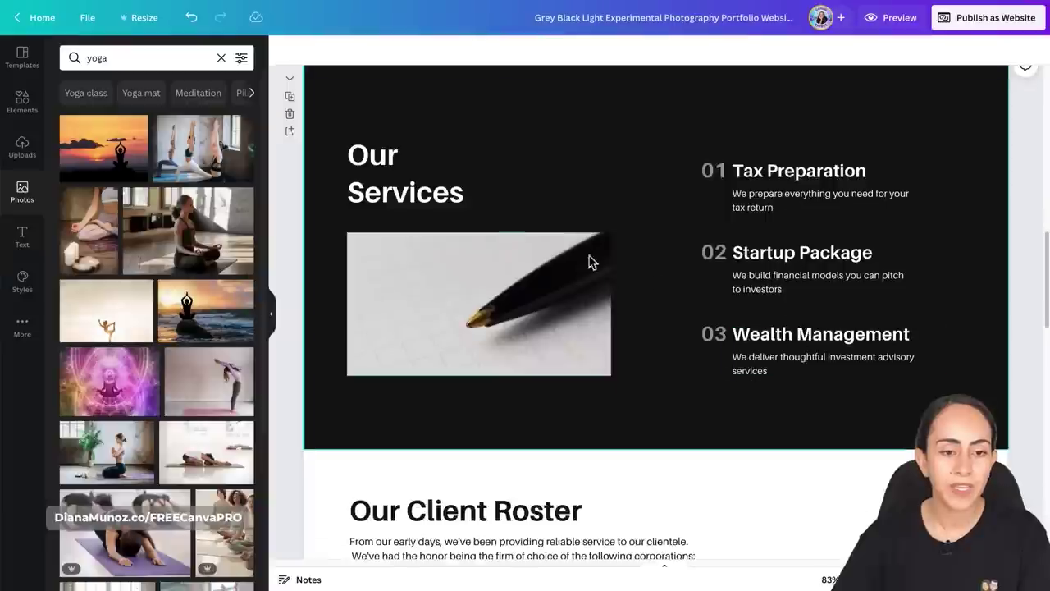
# Step: Search the photos for "yoga class" and replace the Our Services pen photo with the woman stretching one leg beside a plant
pyautogui.click(150, 57)
pyautogui.write('class')
pyautogui.press('Return')
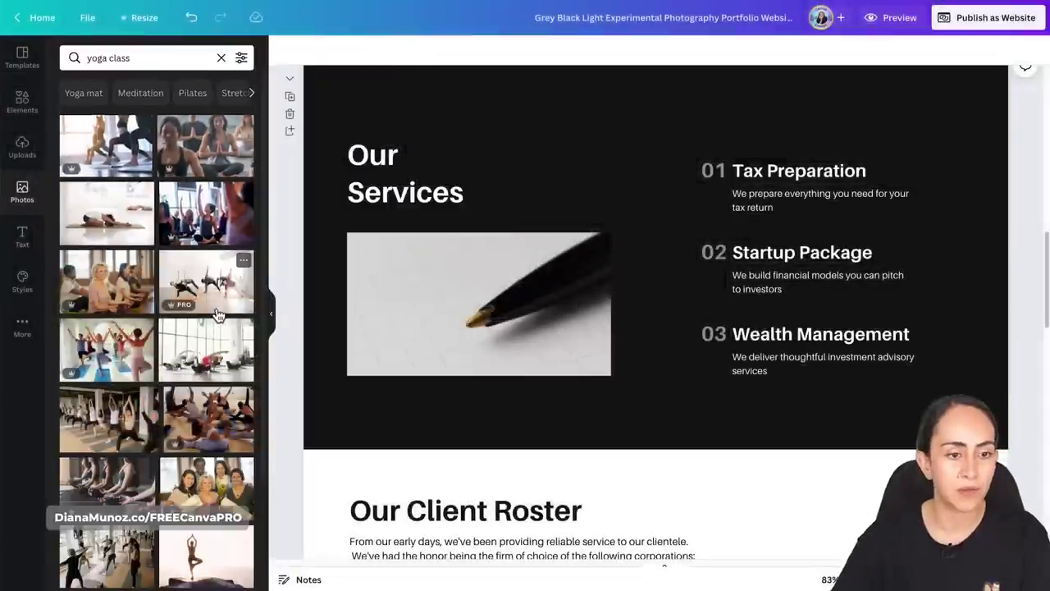
pyautogui.scroll(-5, 218, 314)
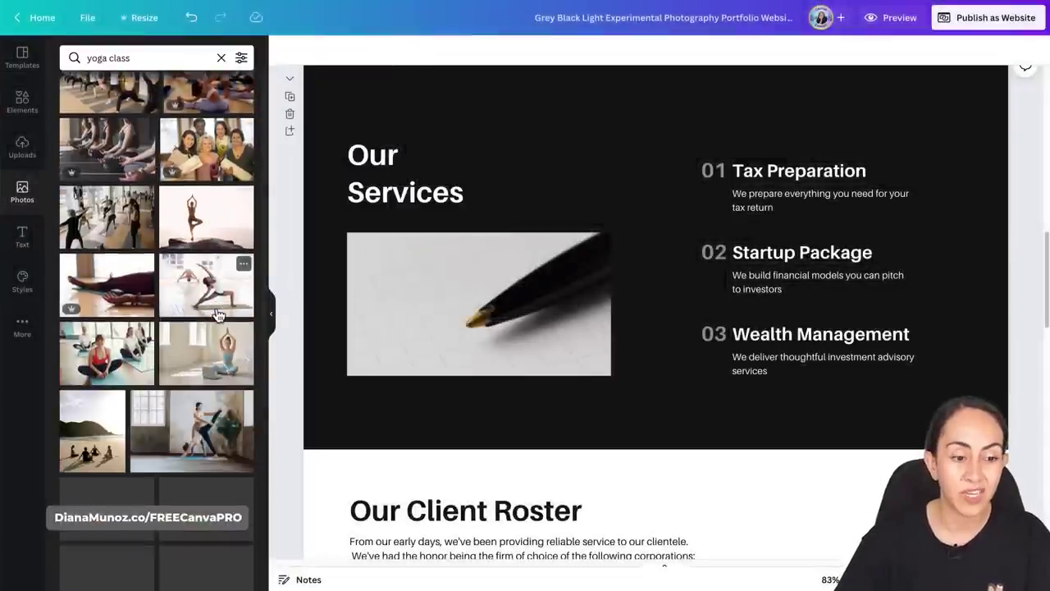
pyautogui.moveTo(212, 372); pyautogui.dragTo(421, 305)
# Step: Replace the first Client Roster photo with the woman doing yoga beside a laptop and caption it "Online Yoga Classes"
pyautogui.scroll(-4, 630, 354)
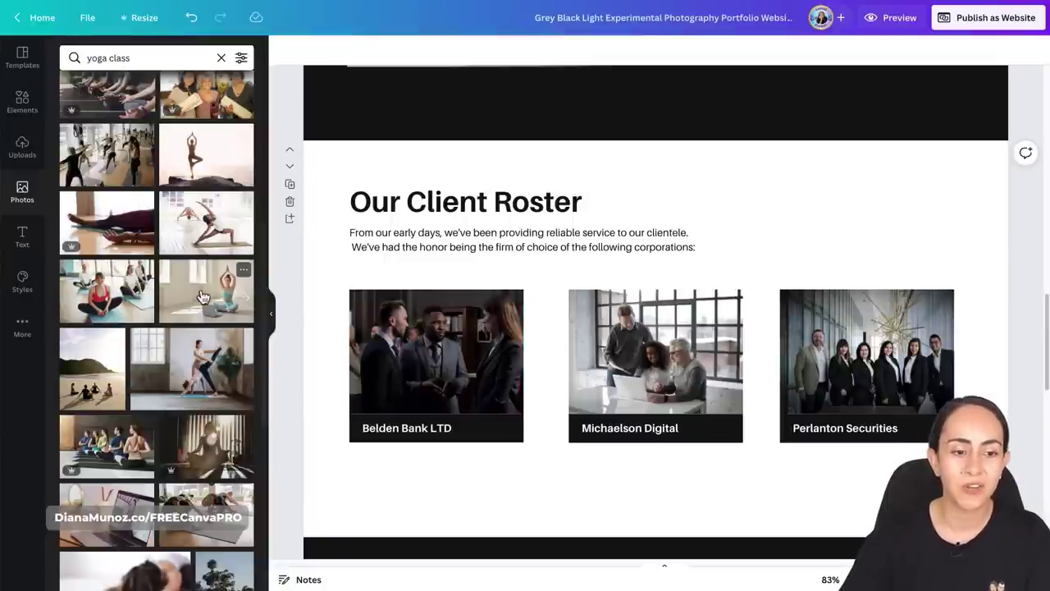
pyautogui.moveTo(187, 304); pyautogui.dragTo(475, 378)
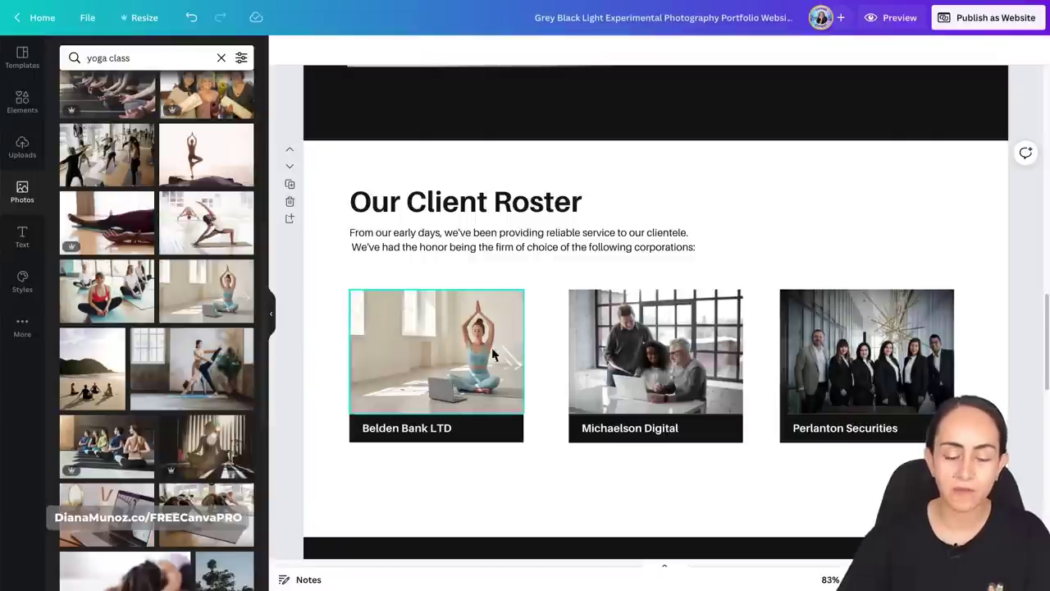
pyautogui.click(460, 430)
pyautogui.click(456, 431)
pyautogui.write('Yoga Classe')
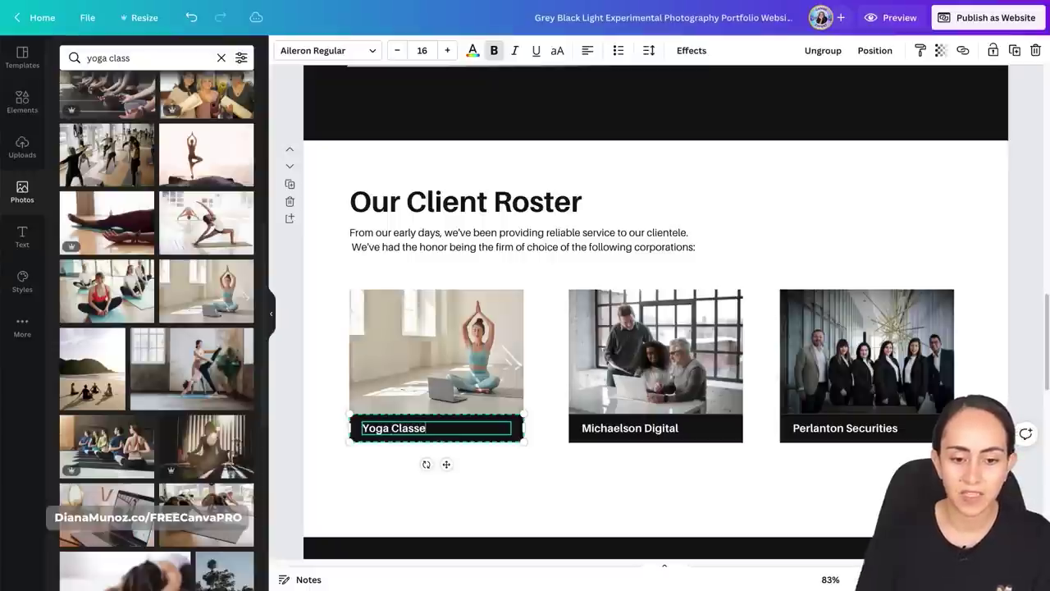
pyautogui.write('s')
pyautogui.click(362, 428)
pyautogui.write('Online')
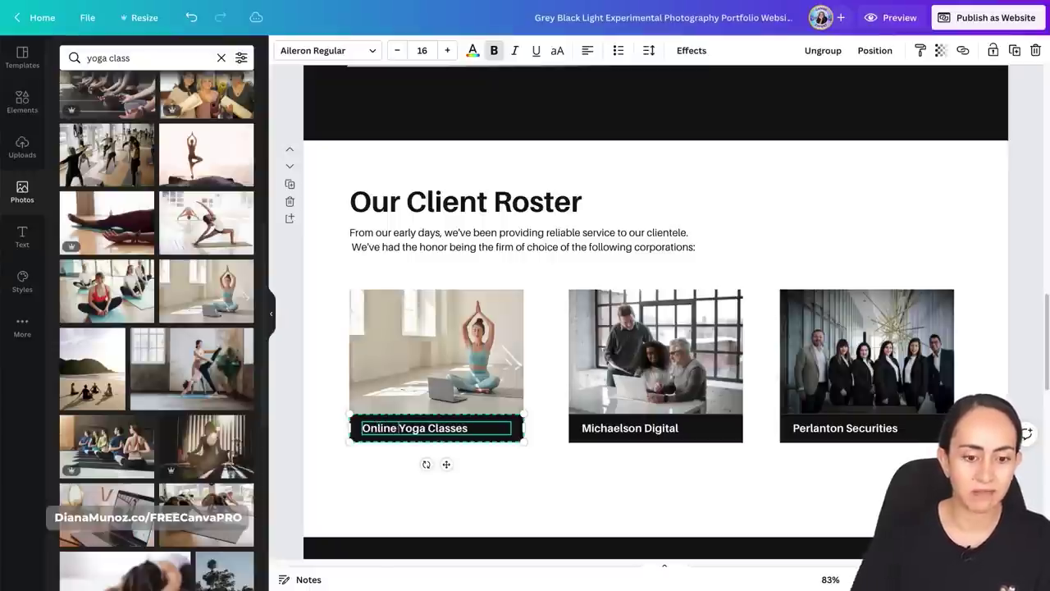
# Step: Search the photos for "yoga mat" and replace the second Client Roster photo with the hands rolling a blue mat
pyautogui.doubleClick(117, 57)
pyautogui.write('mat')
pyautogui.press('Return')
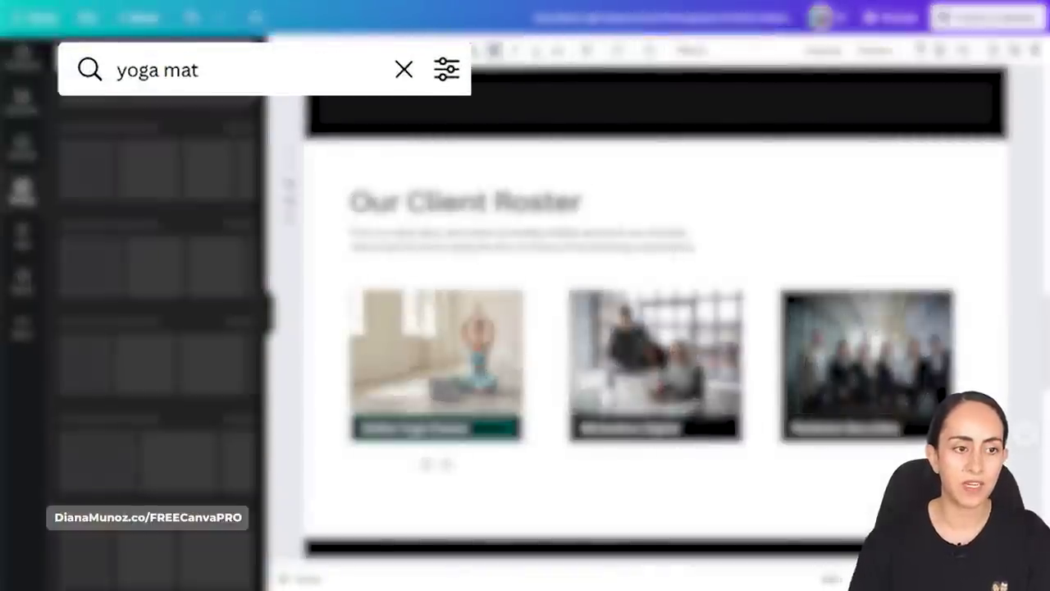
pyautogui.scroll(-4, 210, 327)
pyautogui.scroll(-10, 211, 327)
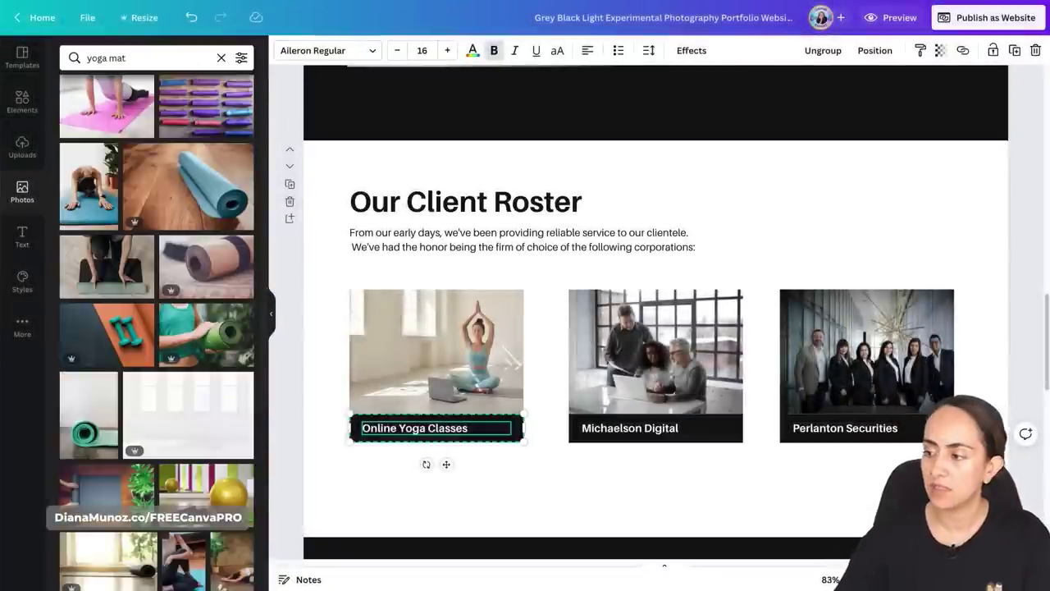
pyautogui.scroll(-10, 187, 422)
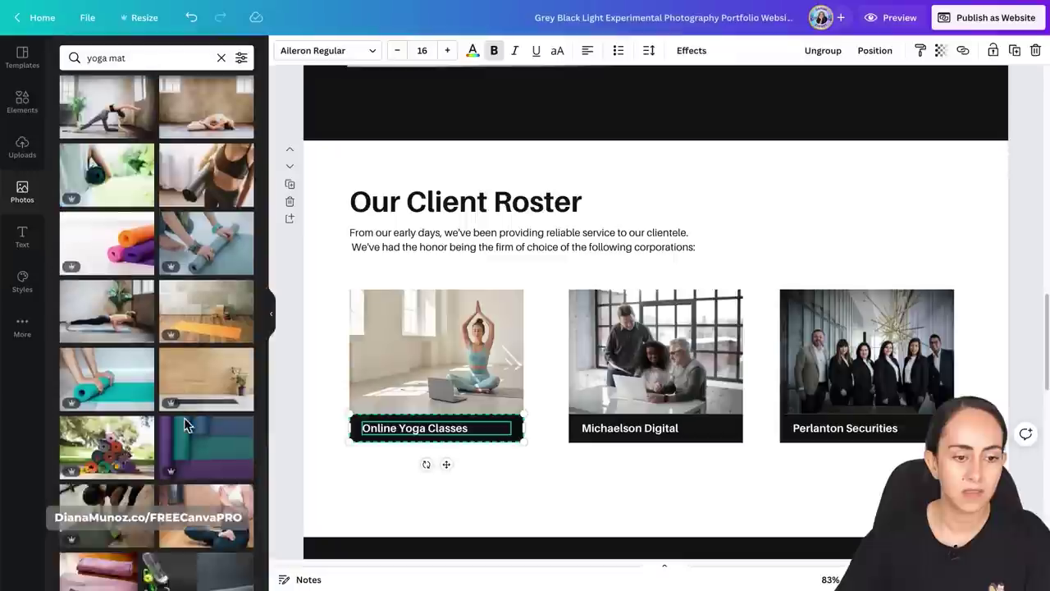
pyautogui.moveTo(115, 338); pyautogui.dragTo(674, 364)
pyautogui.doubleClick(674, 364)
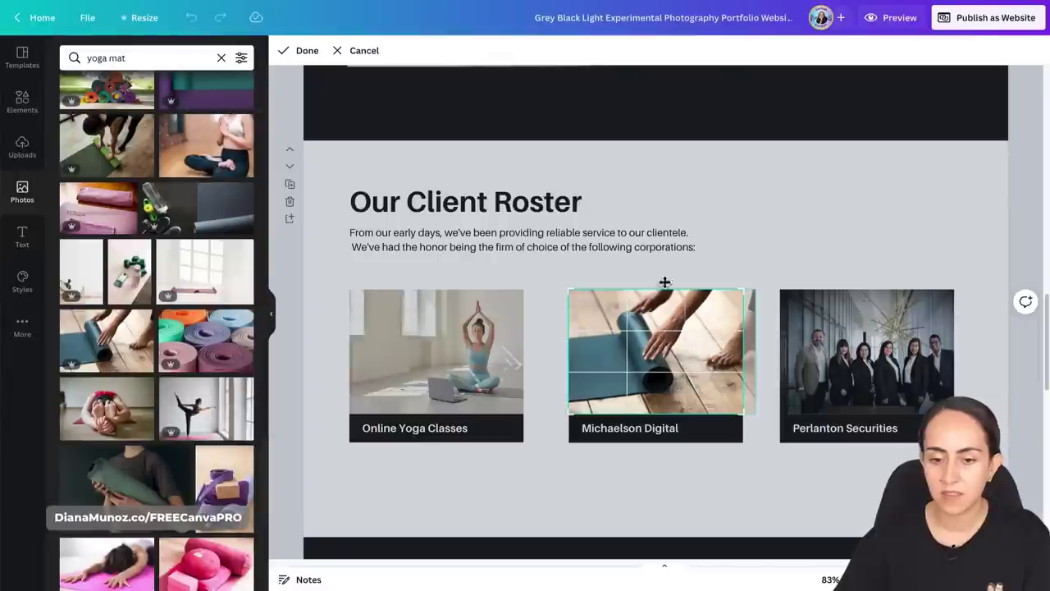
pyautogui.click(315, 51)
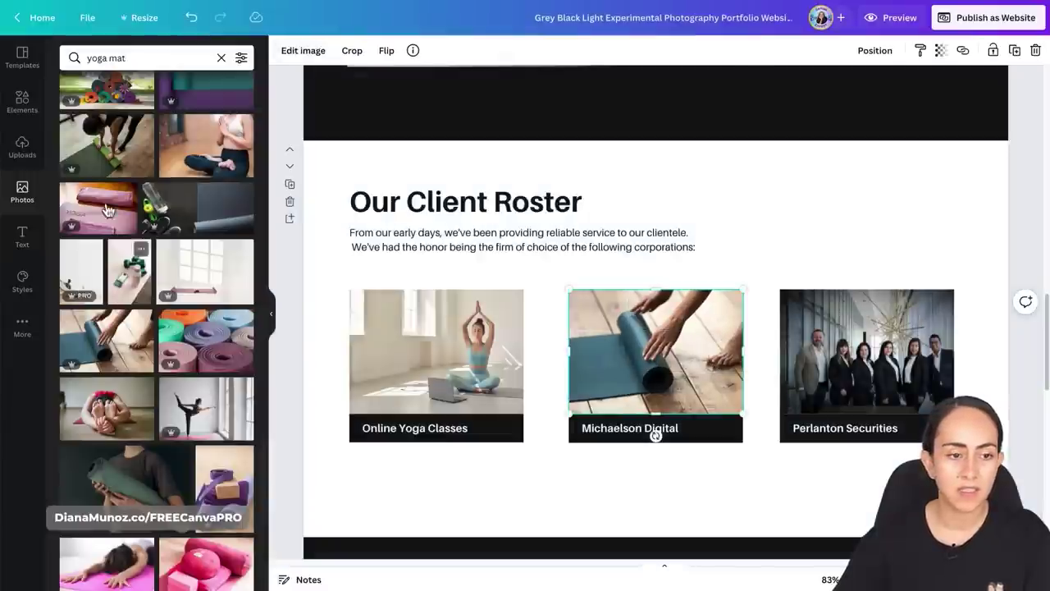
# Step: Search the photos for "yoga block" and replace the third Client Roster photo with the brown blocks on a wooden floor
pyautogui.doubleClick(122, 59)
pyautogui.write('block')
pyautogui.press('Return')
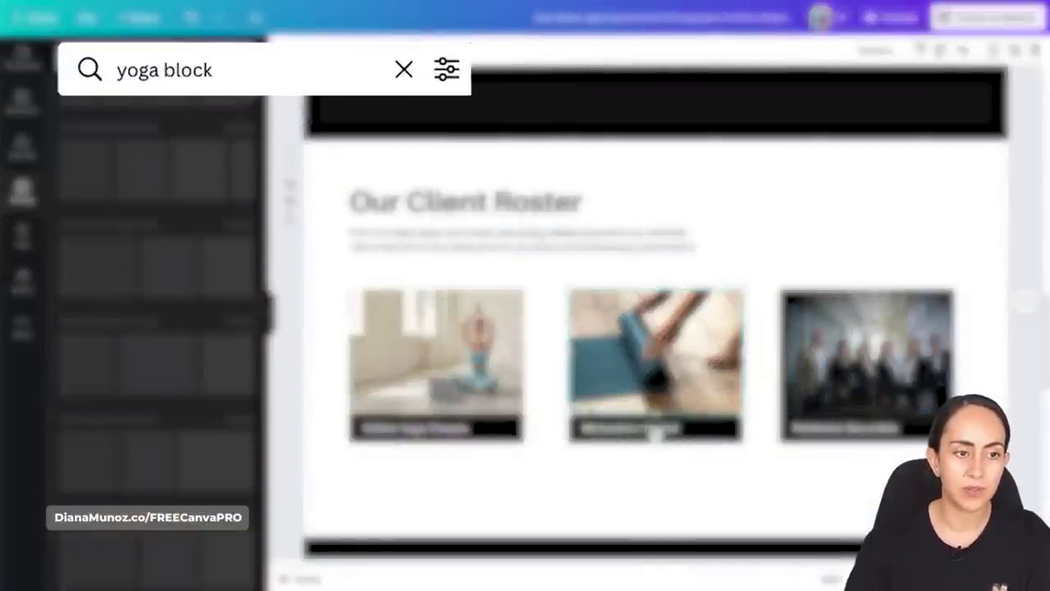
pyautogui.scroll(-10, 202, 345)
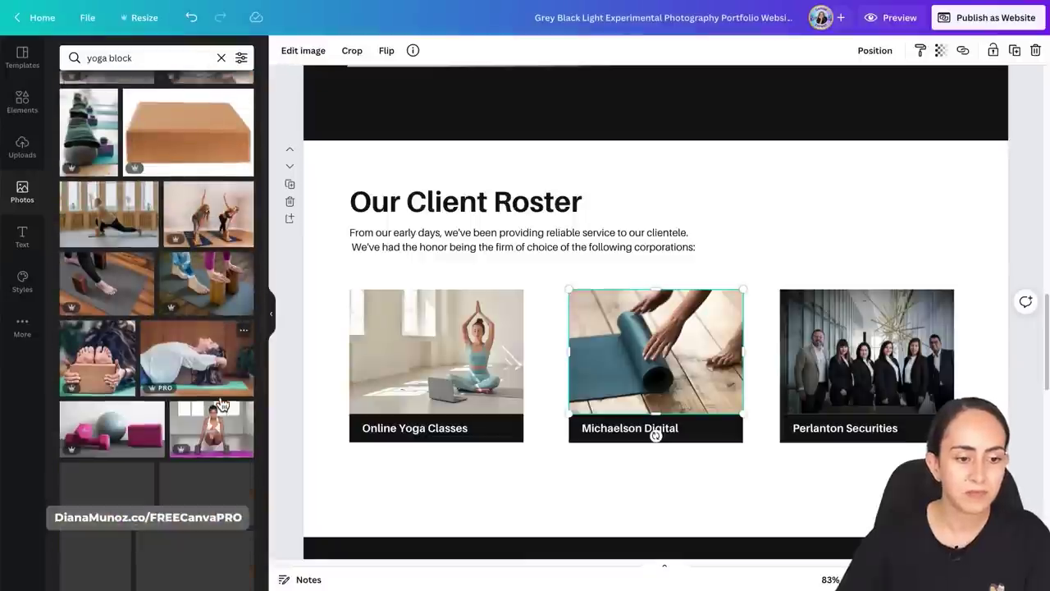
pyautogui.scroll(-5, 222, 403)
pyautogui.moveTo(220, 275); pyautogui.dragTo(918, 351)
# Step: Enlarge and reposition the yoga blocks photo within its frame so the blocks sit centrally
pyautogui.doubleClick(919, 351)
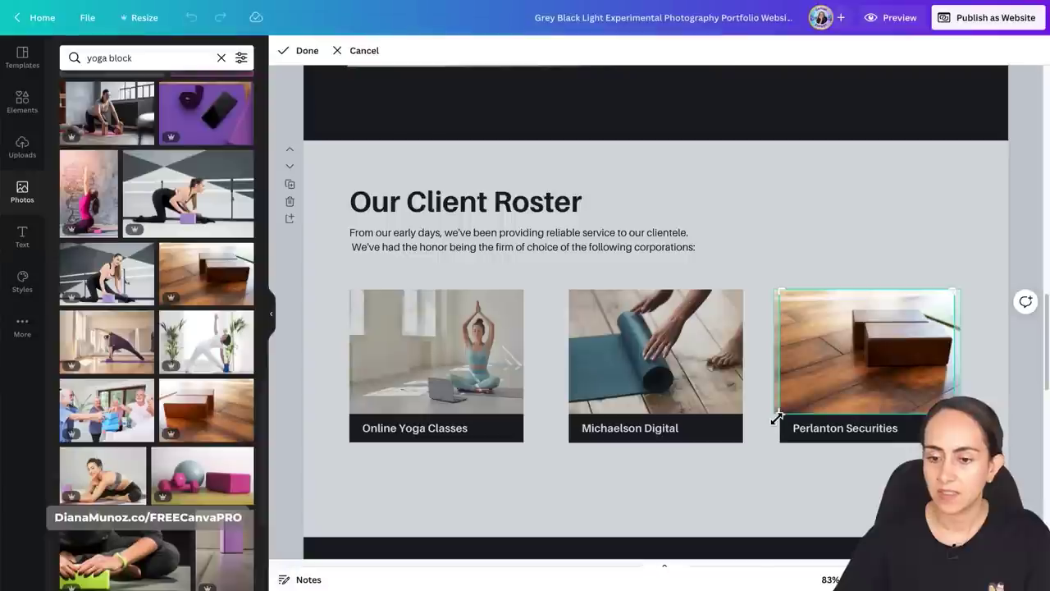
pyautogui.moveTo(777, 419); pyautogui.dragTo(725, 445)
pyautogui.moveTo(851, 393)
pyautogui.mouseDown()
pyautogui.moveTo(855, 382)
pyautogui.moveTo(840, 381)
pyautogui.mouseUp()
pyautogui.click(306, 50)
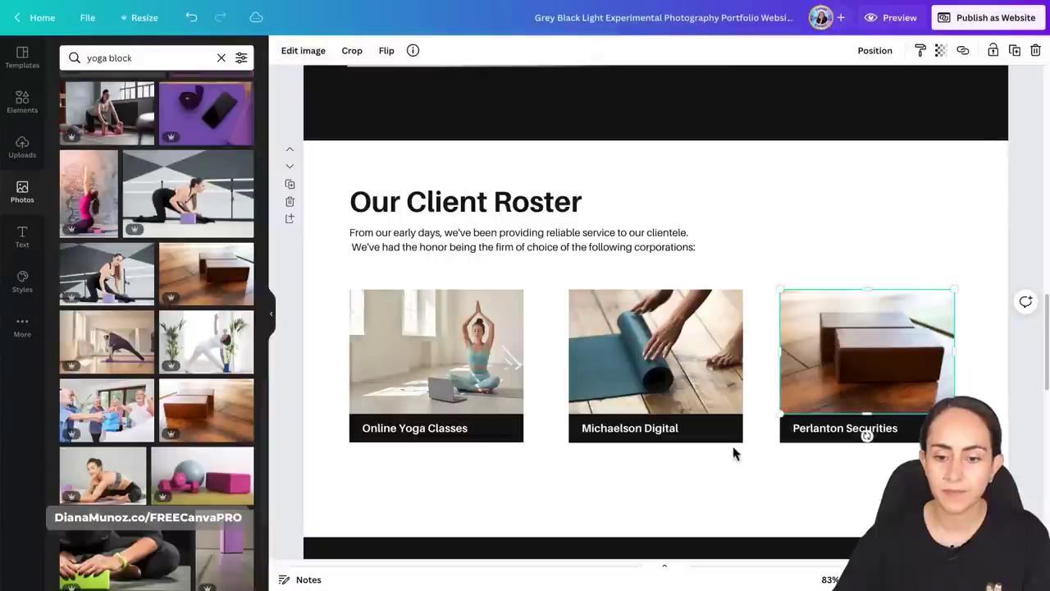
# Step: Change the captions of the second and third Client Roster photos to "Yoga Mat" and "Yoga Blocks"
pyautogui.click(705, 429)
pyautogui.click(696, 428)
pyautogui.write('Yoga Mat')
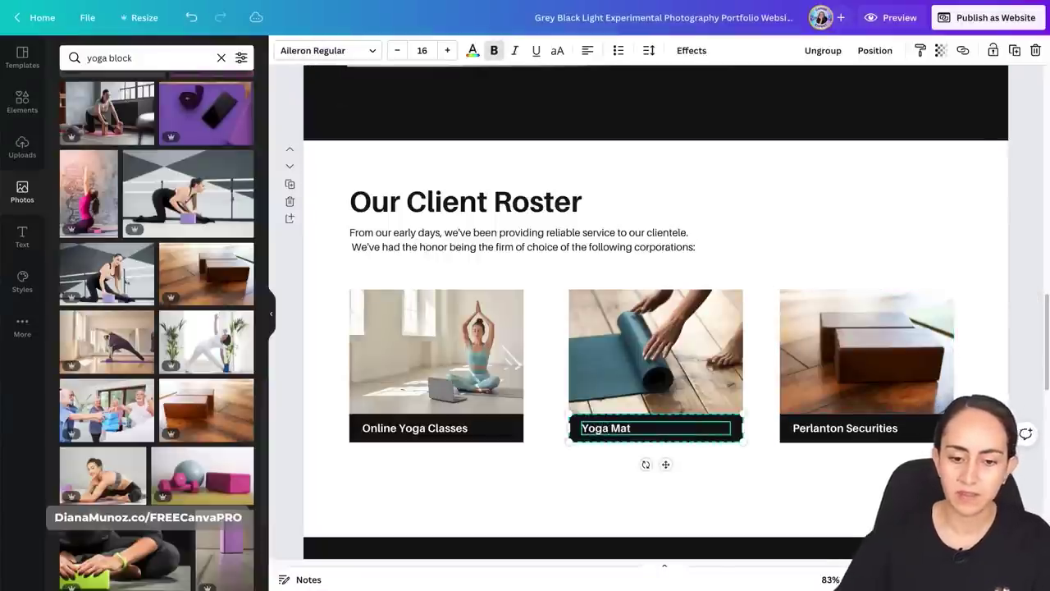
pyautogui.click(877, 428)
pyautogui.click(877, 427)
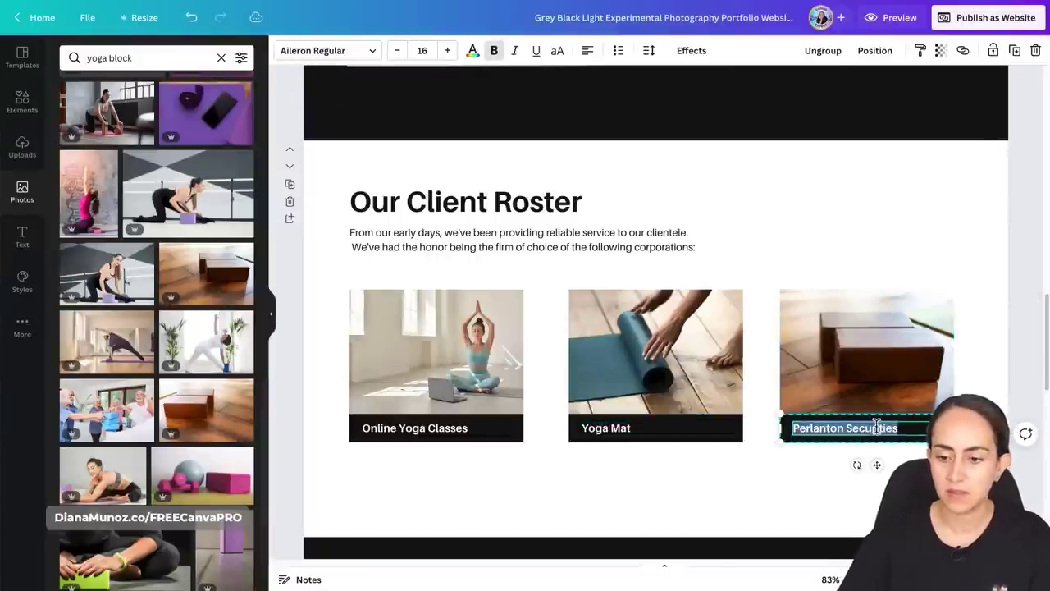
pyautogui.write('Yoga B')
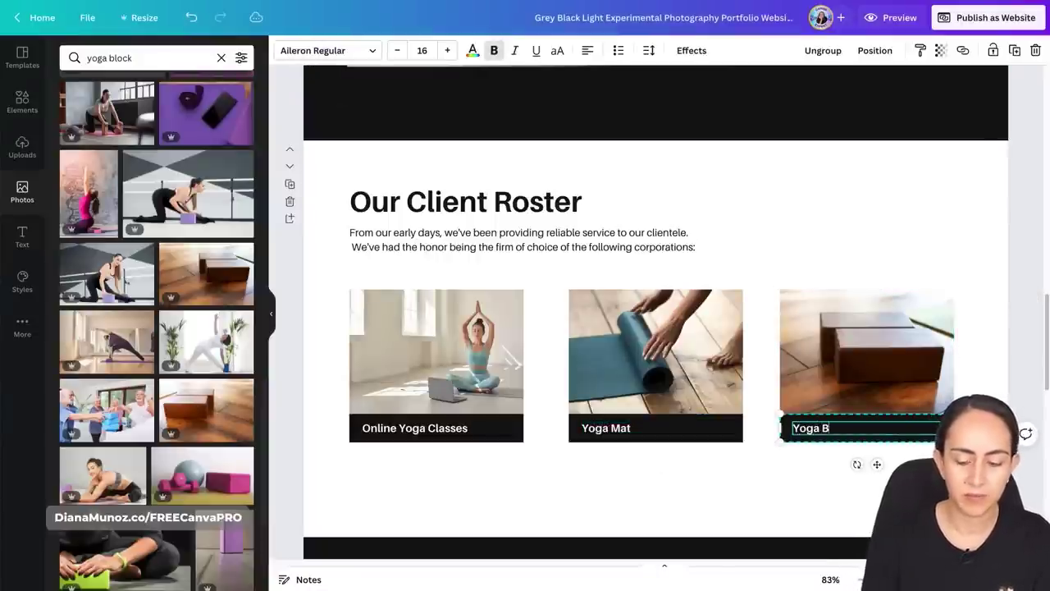
pyautogui.write('locks')
pyautogui.click(851, 497)
# Step: Delete the accounting quote page below the Our Client Roster section
pyautogui.scroll(-5, 850, 520)
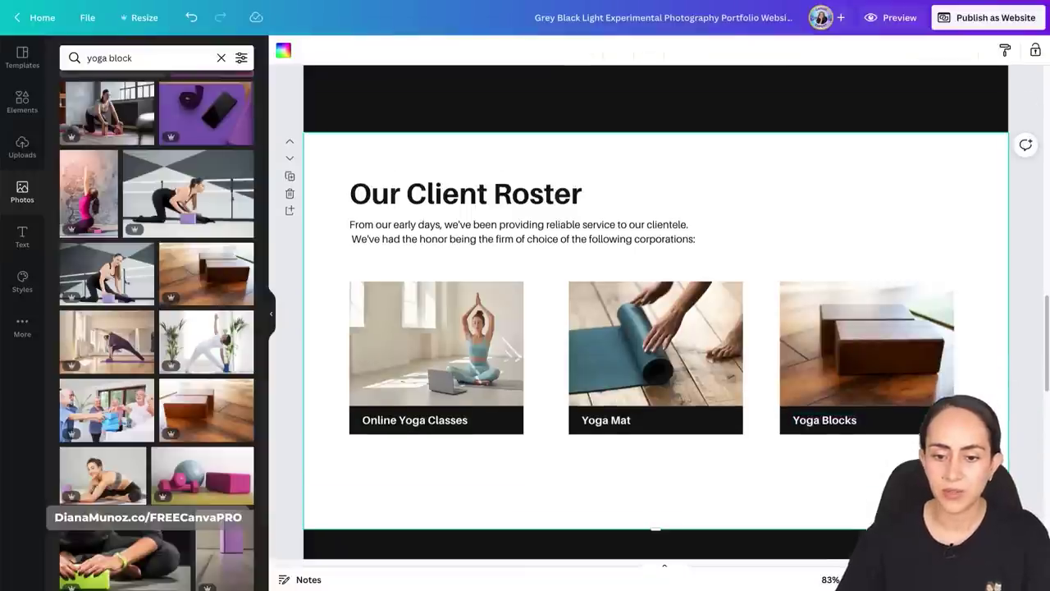
pyautogui.scroll(-2, 795, 335)
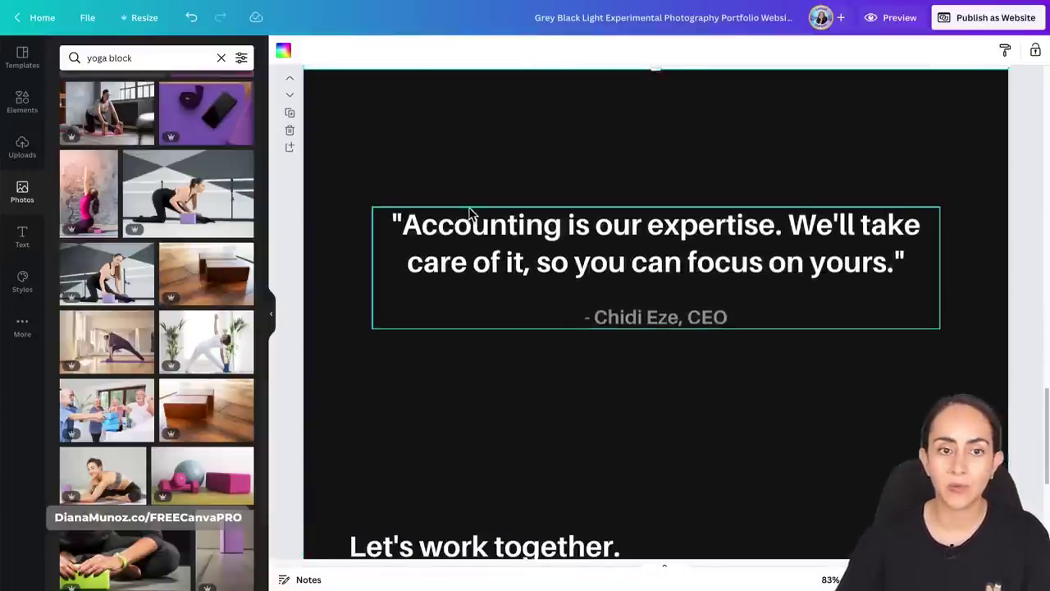
pyautogui.scroll(1, 472, 214)
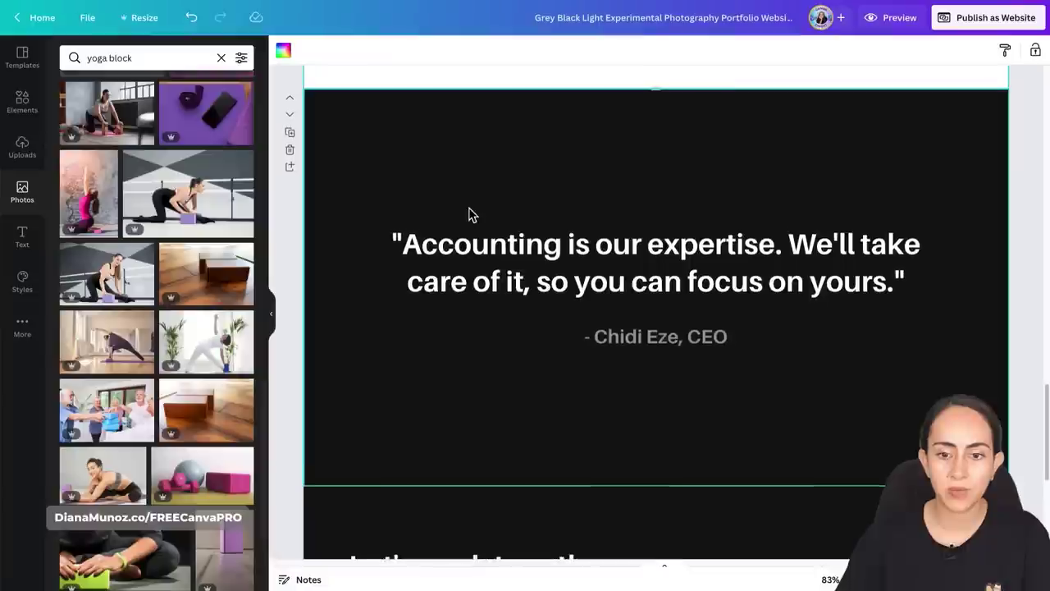
pyautogui.click(290, 152)
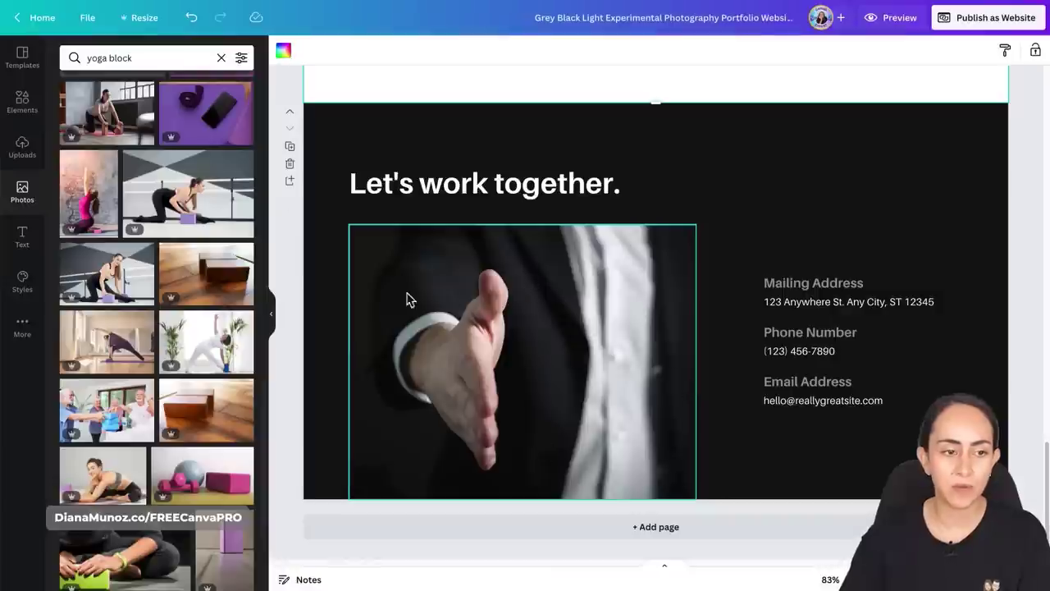
# Step: Search the photos for "yoga phone" and replace the handshake photo with the smiling woman looking at her phone
pyautogui.click(121, 57)
pyautogui.doubleClick(120, 57)
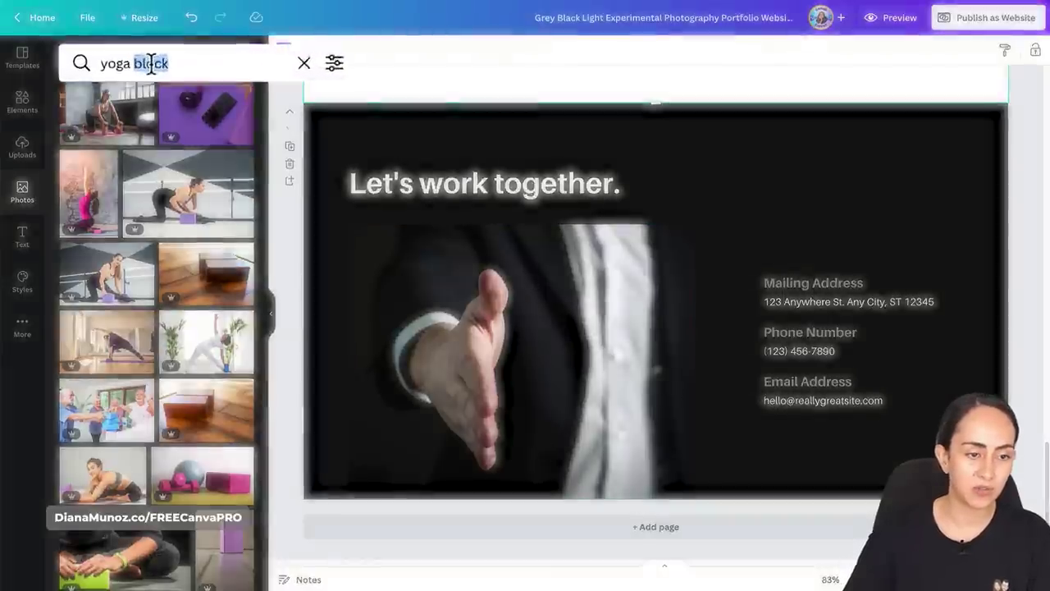
pyautogui.write('phone')
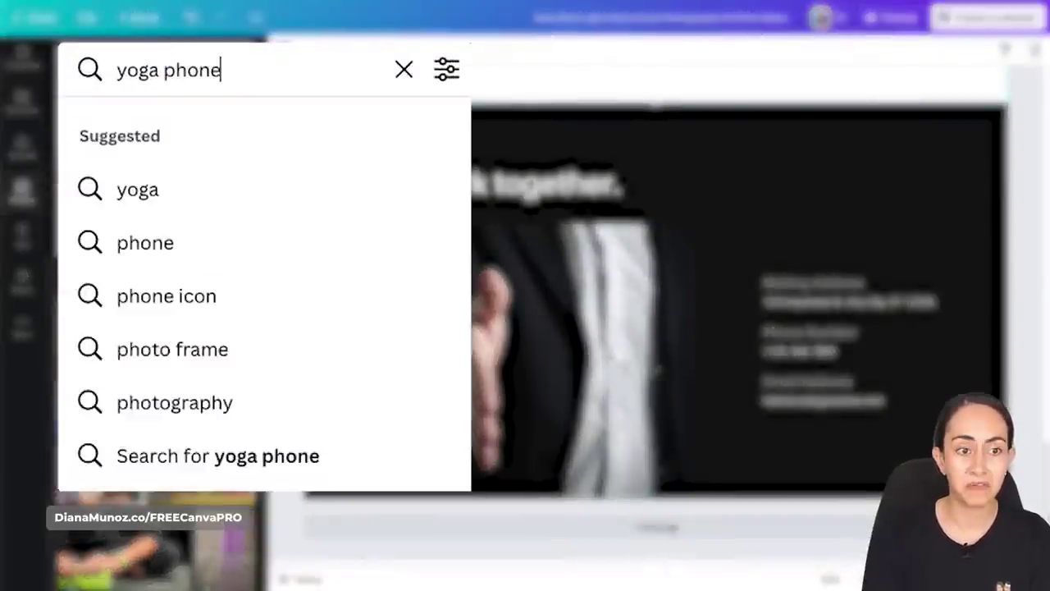
pyautogui.press('Return')
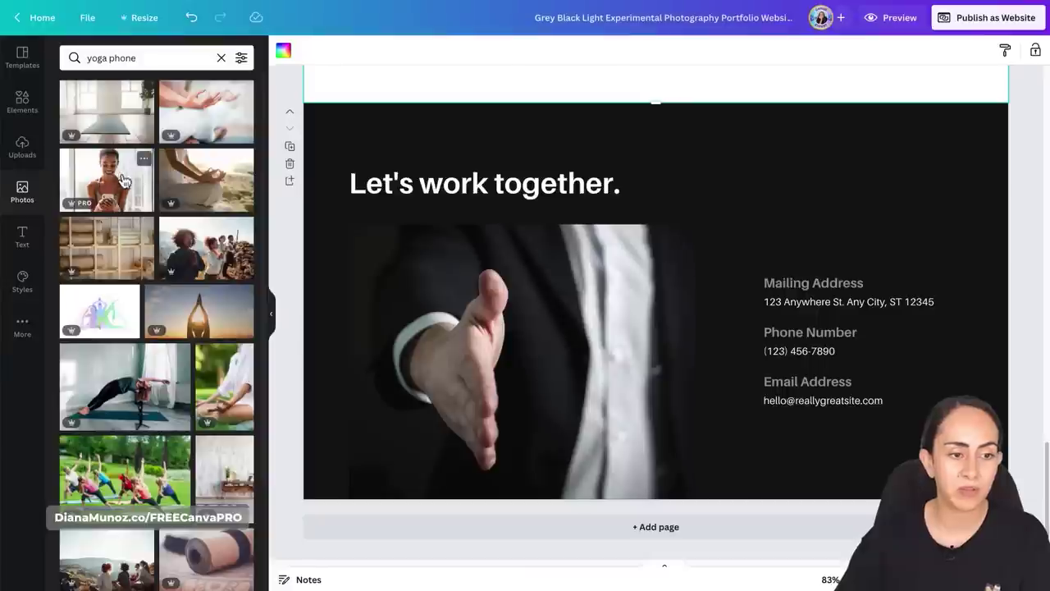
pyautogui.moveTo(121, 189); pyautogui.dragTo(405, 284)
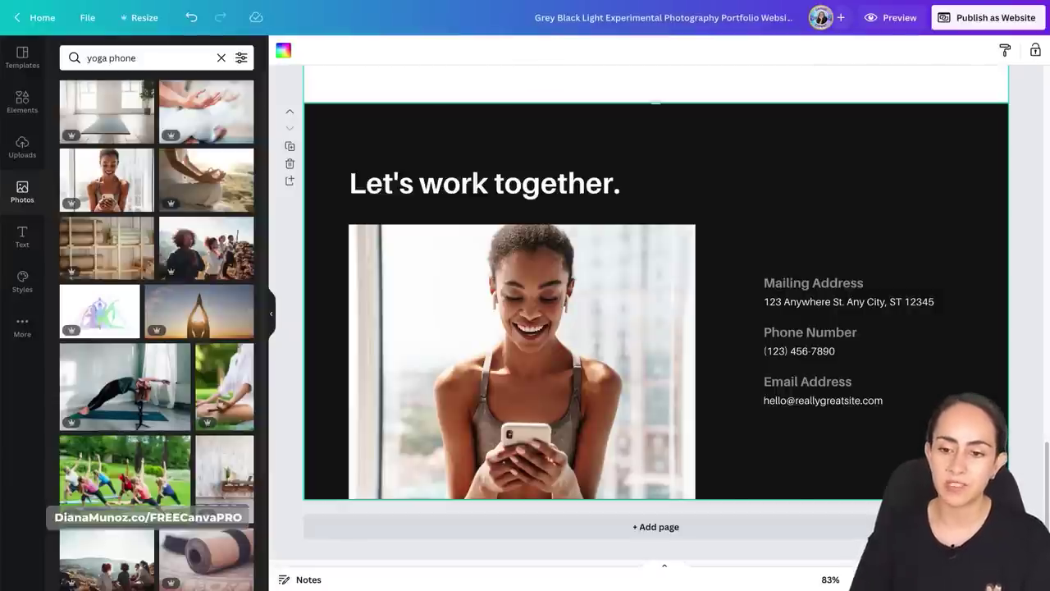
# Step: Ungroup the contact details and delete the Mailing Address, Phone Number and Email Address labels and the phone number itself
pyautogui.click(883, 331)
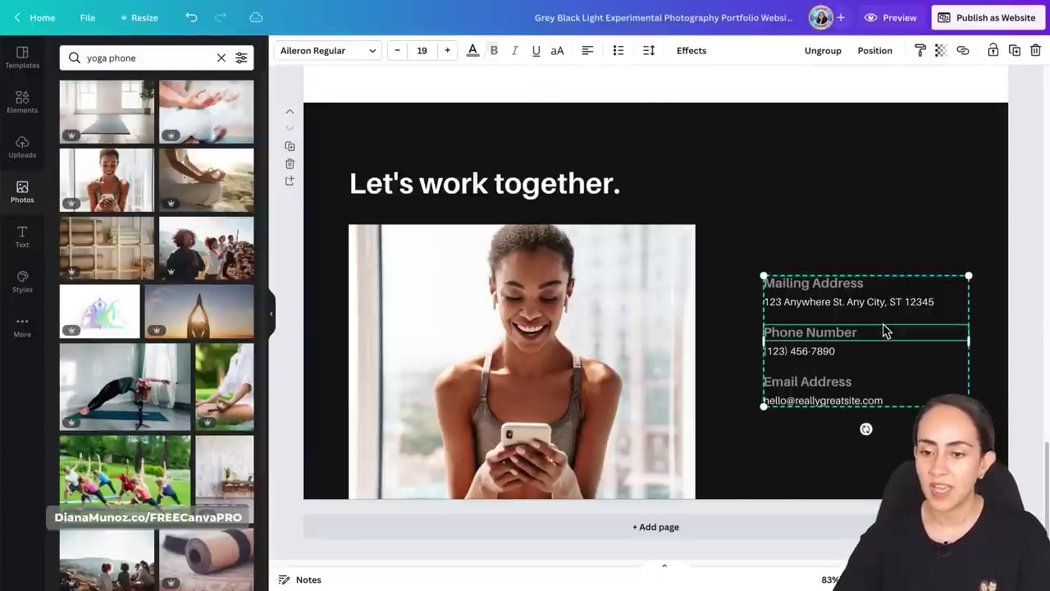
pyautogui.click(829, 62)
pyautogui.click(873, 218)
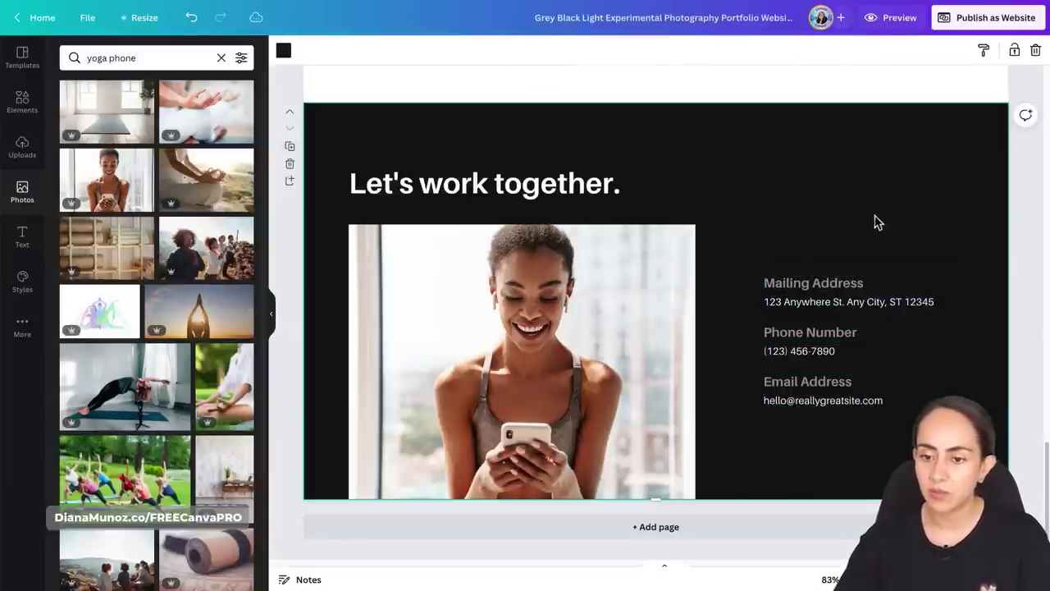
pyautogui.click(865, 283)
pyautogui.press('Delete')
pyautogui.click(850, 334)
pyautogui.press('Delete')
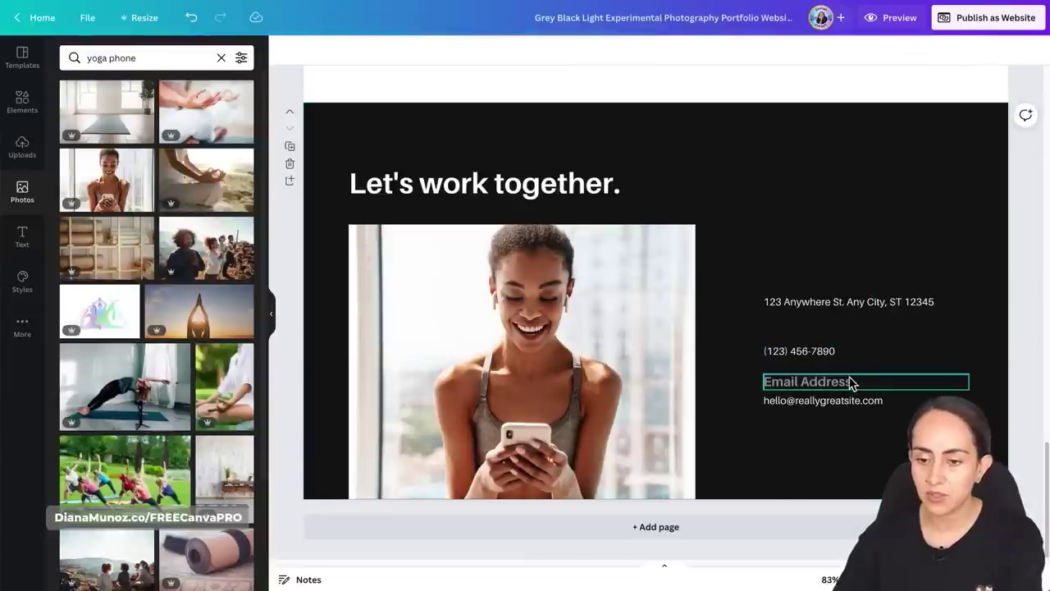
pyautogui.click(851, 382)
pyautogui.press('Delete')
pyautogui.click(831, 352)
pyautogui.press('Delete')
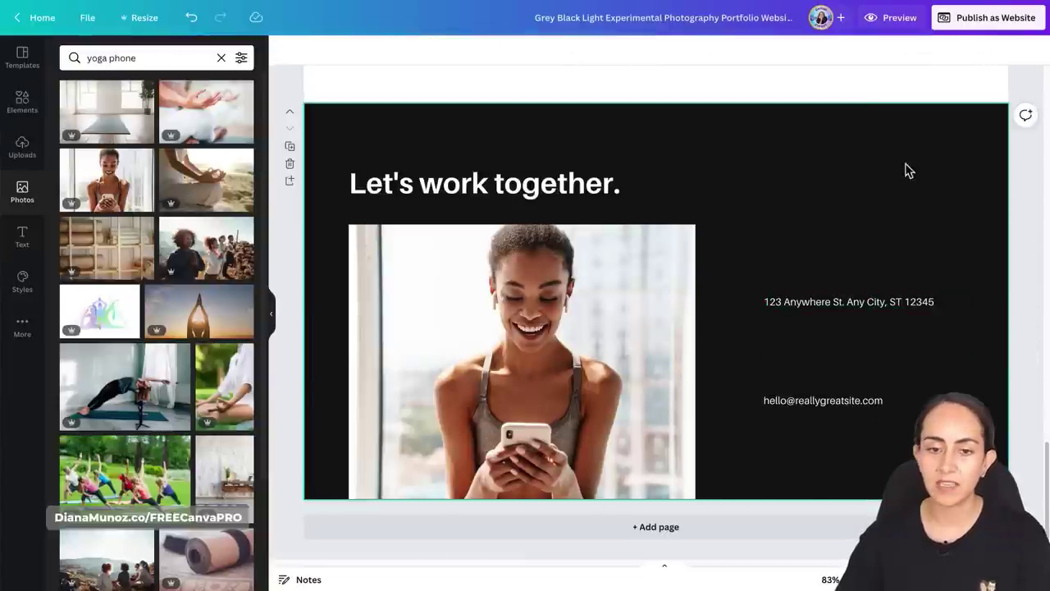
# Step: With the photo list hidden, place a copy of the Company Profile section's Learn More button on the "Let's work together." page
pyautogui.click(271, 313)
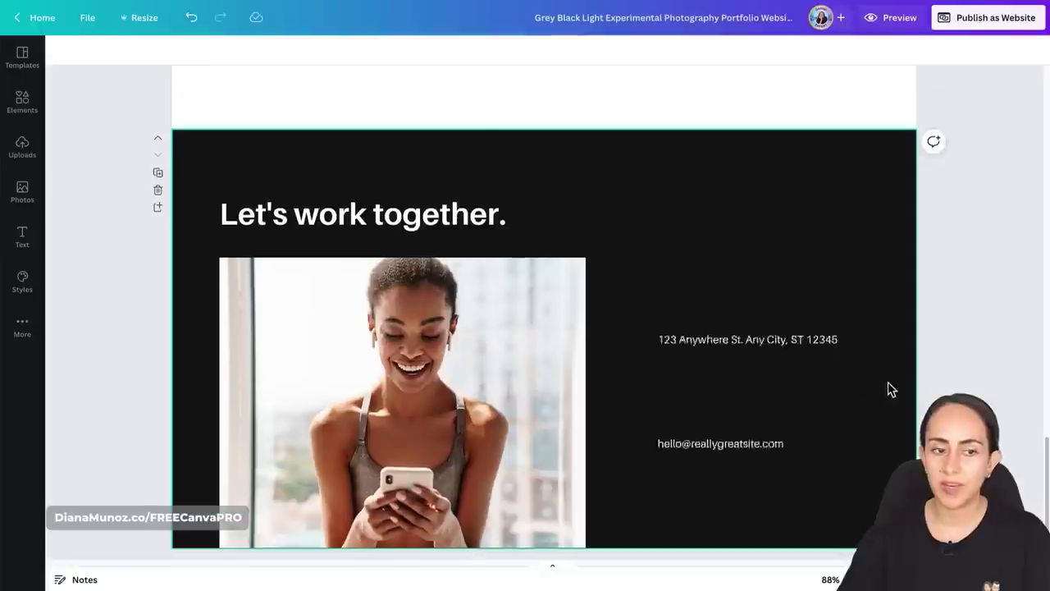
pyautogui.scroll(15, 889, 384)
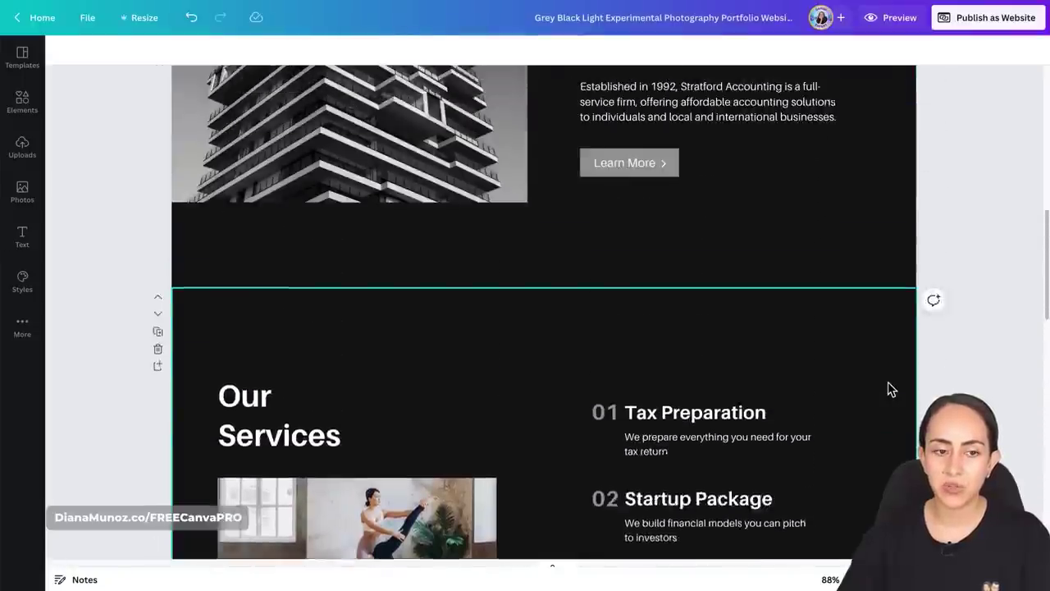
pyautogui.scroll(5, 889, 388)
pyautogui.moveTo(691, 429); pyautogui.dragTo(568, 370)
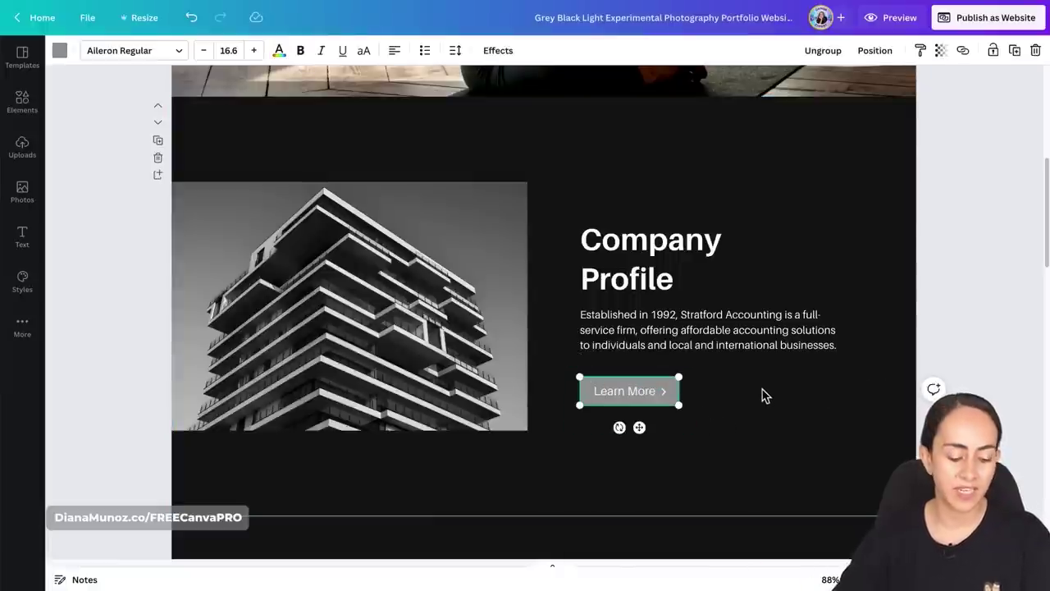
pyautogui.hotkey('ctrl', 'z')
pyautogui.click(656, 398)
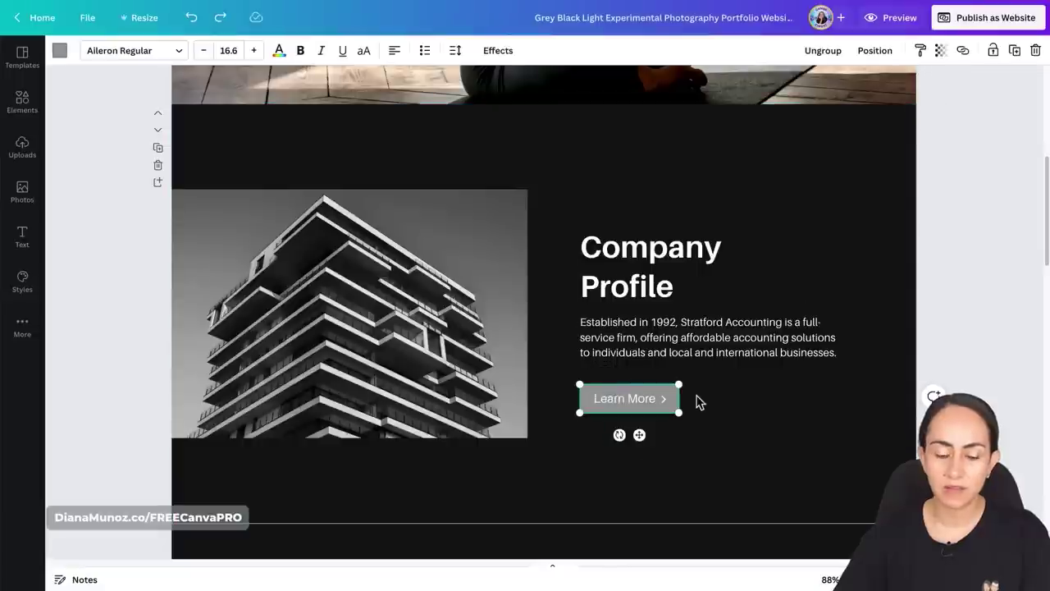
pyautogui.moveTo(639, 435); pyautogui.dragTo(649, 443)
pyautogui.scroll(-10, 652, 443)
pyautogui.scroll(-5, 651, 443)
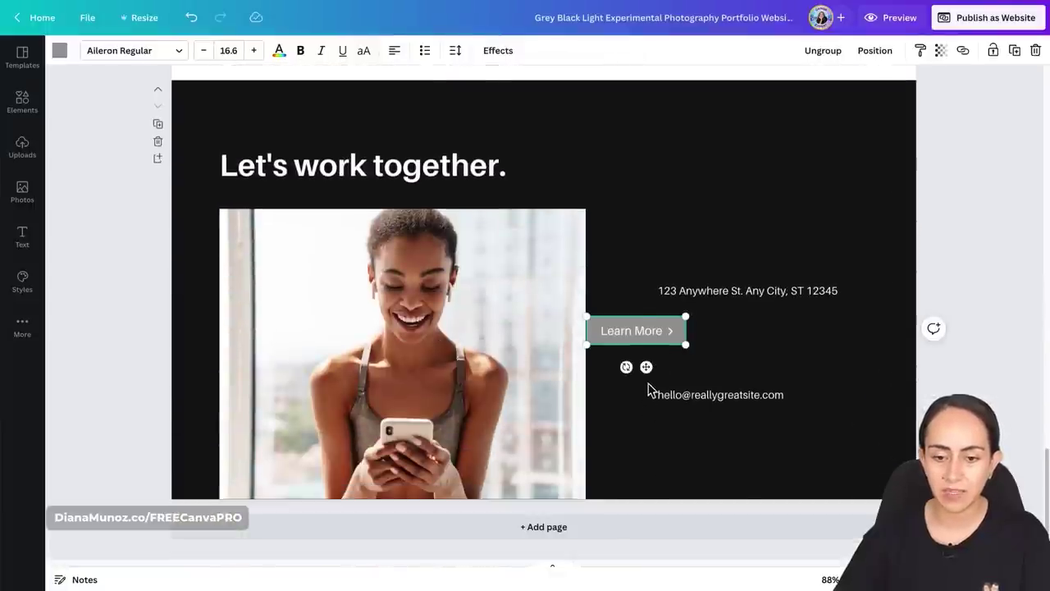
# Step: Place the Learn More button directly beneath the street address and a duplicate of it beneath the email address
pyautogui.moveTo(646, 366); pyautogui.dragTo(720, 363)
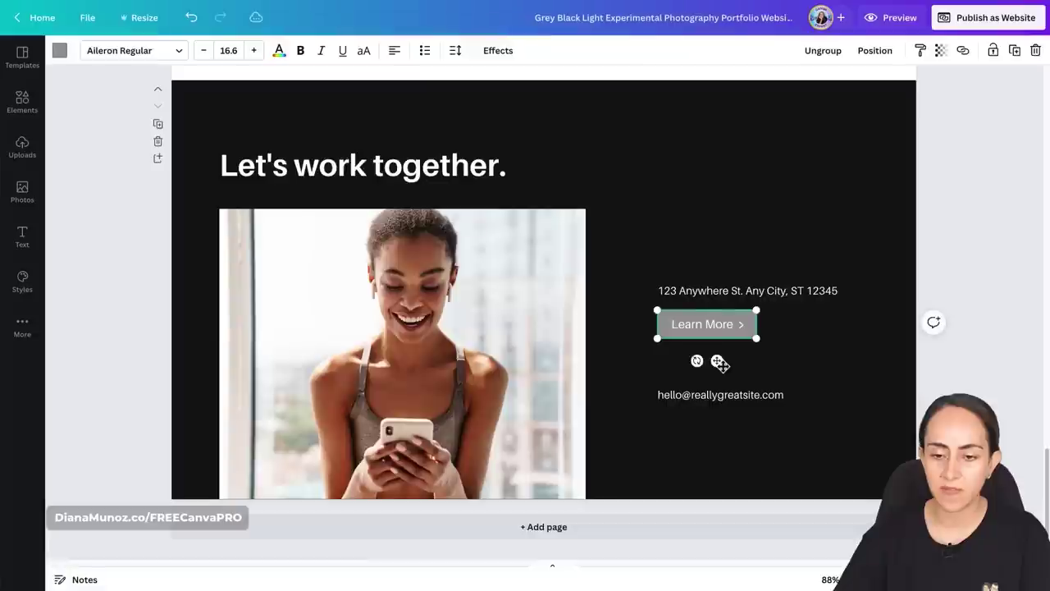
pyautogui.hotkey('ctrl', 'c')
pyautogui.hotkey('ctrl', 'v')
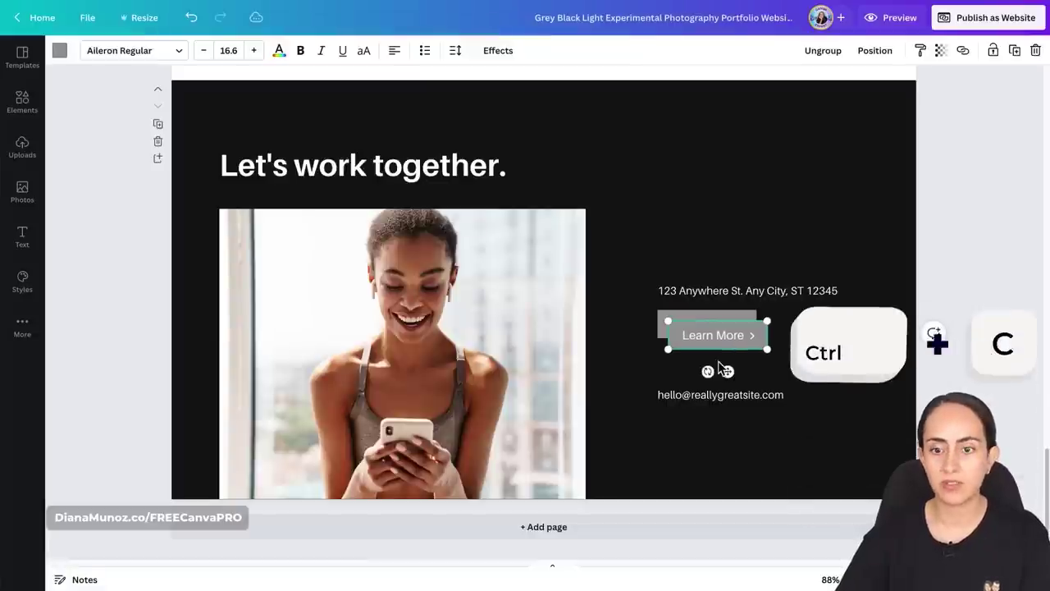
pyautogui.moveTo(727, 375); pyautogui.dragTo(724, 468)
# Step: Move the email address and its button closer to the street address, and shift both contact entries and their buttons slightly up
pyautogui.keyDown('shift'); pyautogui.click(723, 399); pyautogui.keyUp('shift')
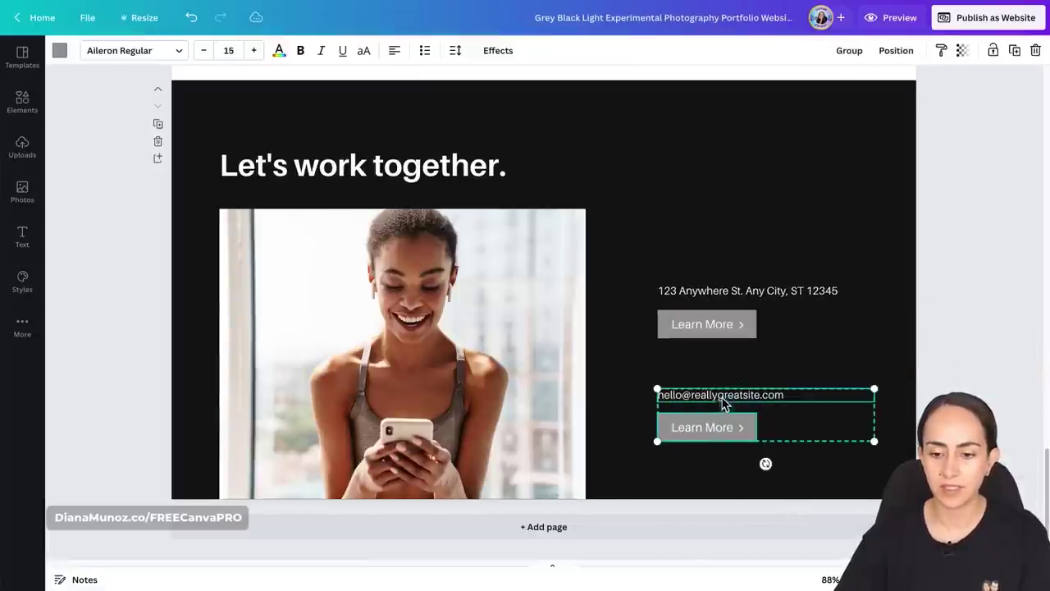
pyautogui.moveTo(722, 420); pyautogui.dragTo(715, 400)
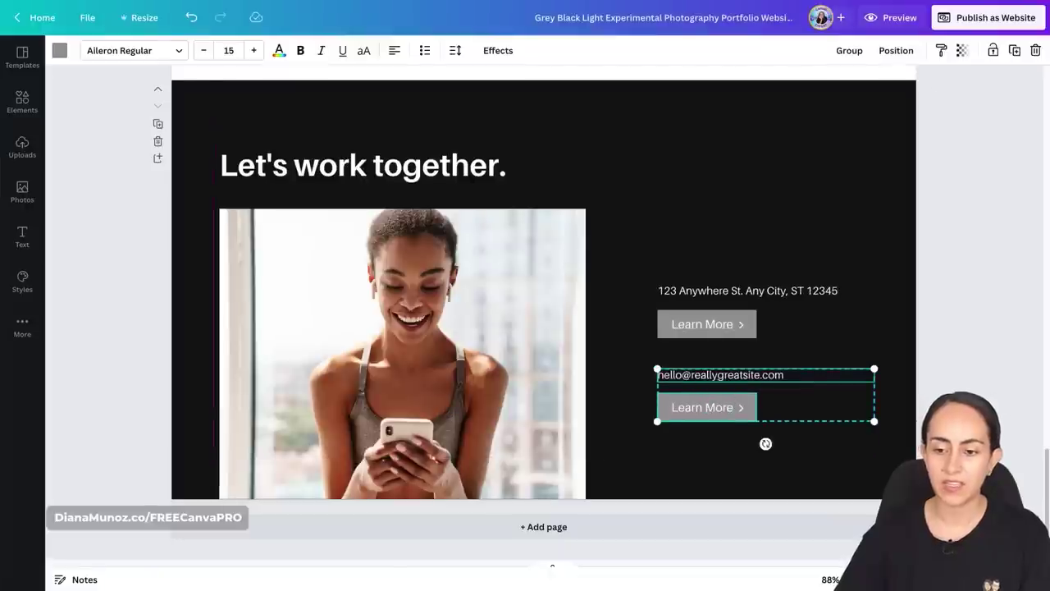
pyautogui.click(870, 435)
pyautogui.moveTo(829, 449); pyautogui.dragTo(670, 262)
pyautogui.moveTo(694, 323); pyautogui.dragTo(686, 308)
pyautogui.click(951, 377)
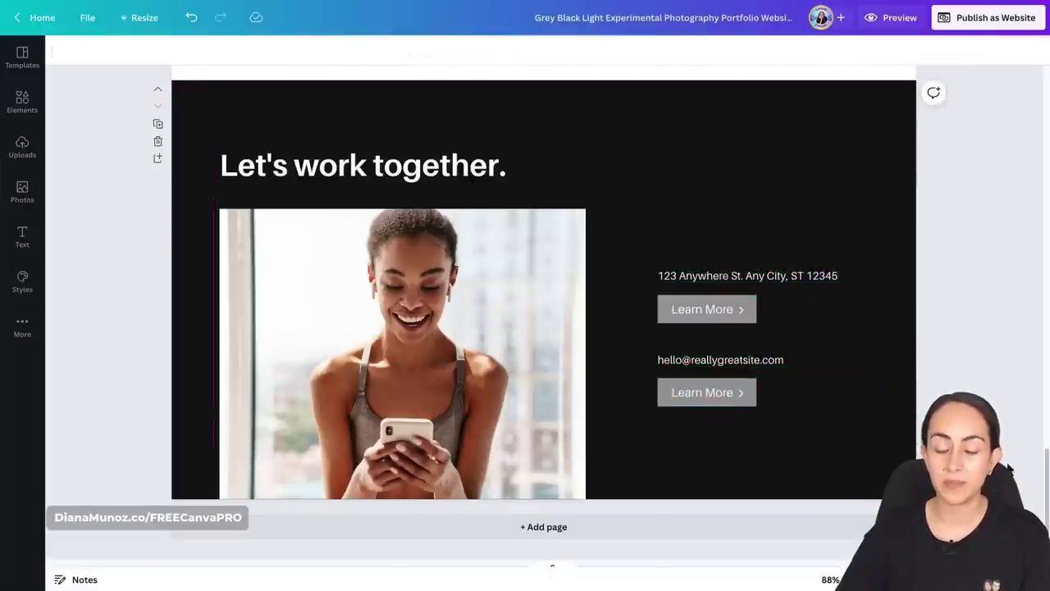
# Step: Delete the Company Profile page below the opening yoga photo
pyautogui.moveTo(1046, 521); pyautogui.dragTo(1015, 234)
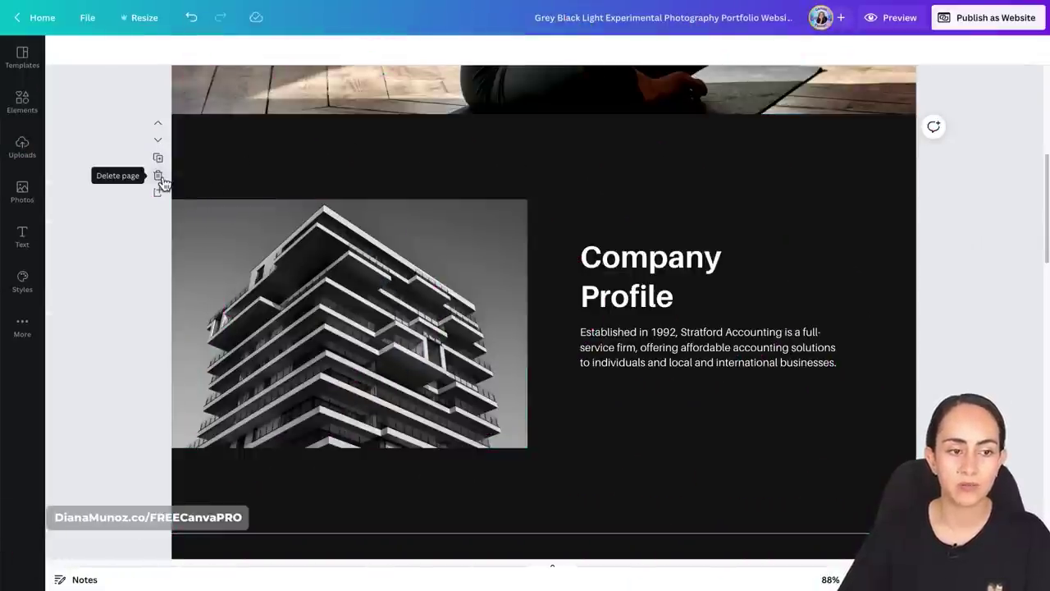
pyautogui.click(158, 176)
# Step: Set the "Let's work together." page background to the beige #D1C9B5, sampled from the wall in the Online Yoga Classes photo
pyautogui.moveTo(1046, 246); pyautogui.dragTo(1043, 387)
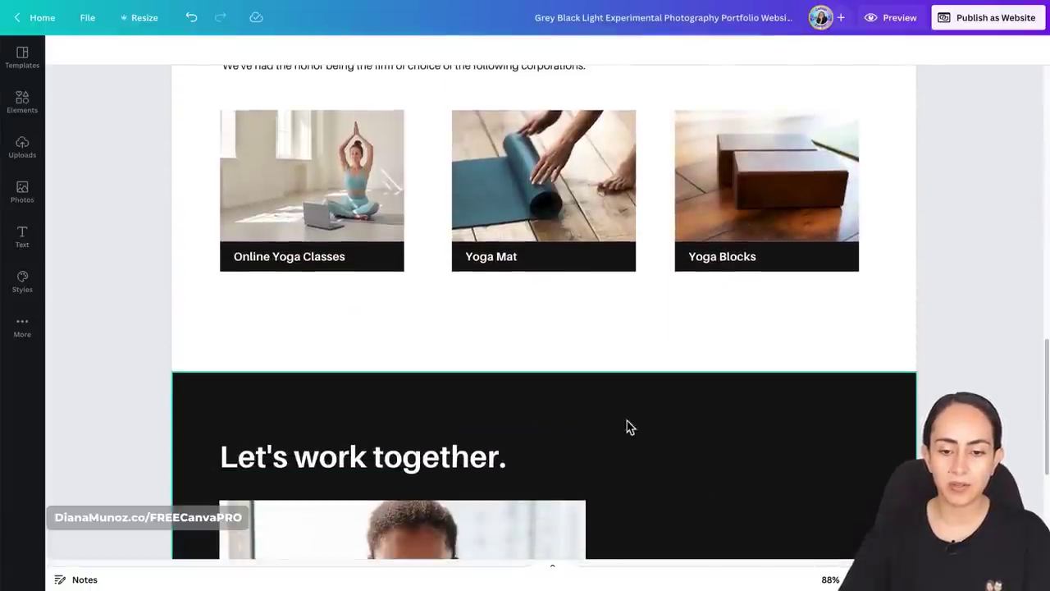
pyautogui.scroll(-3, 641, 416)
pyautogui.scroll(2, 640, 417)
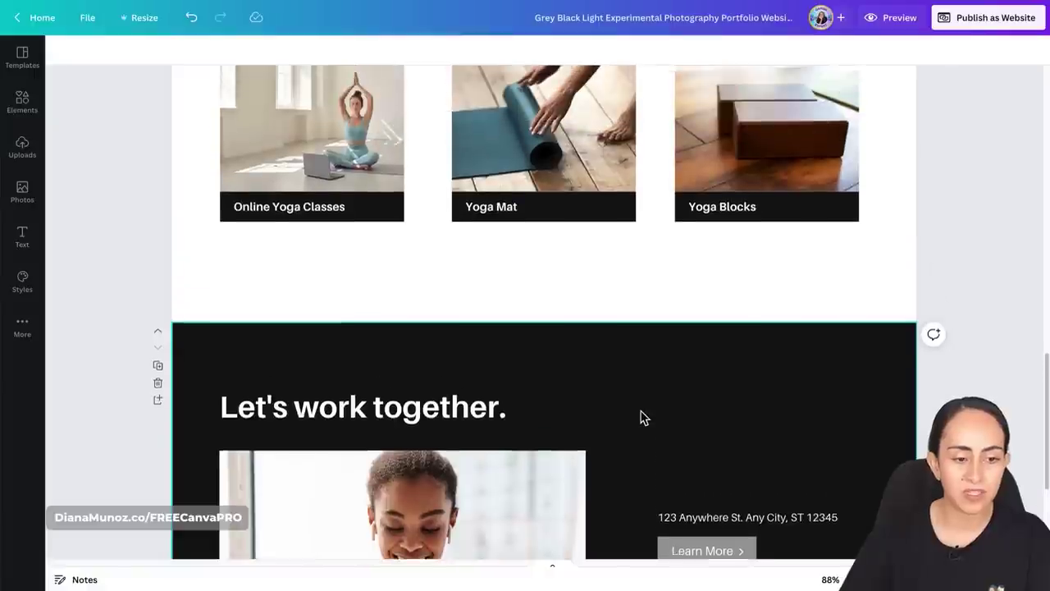
pyautogui.click(712, 380)
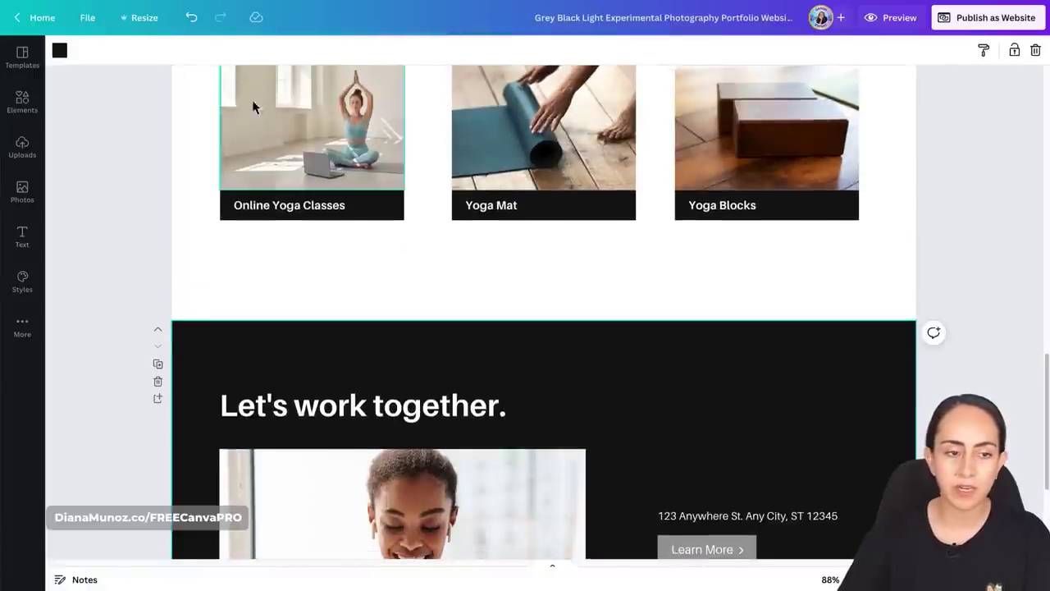
pyautogui.click(62, 53)
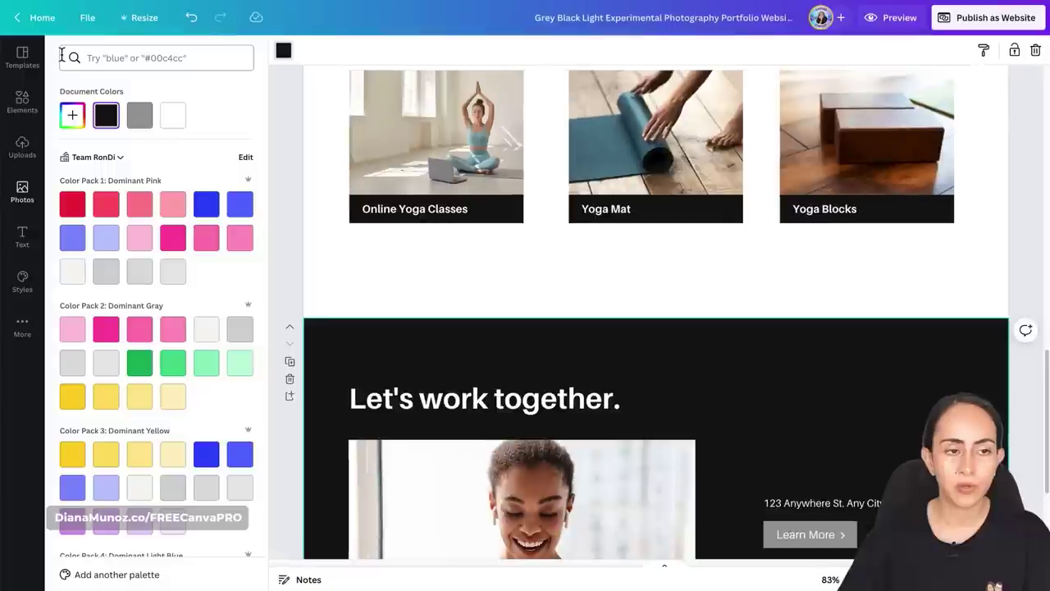
pyautogui.click(73, 119)
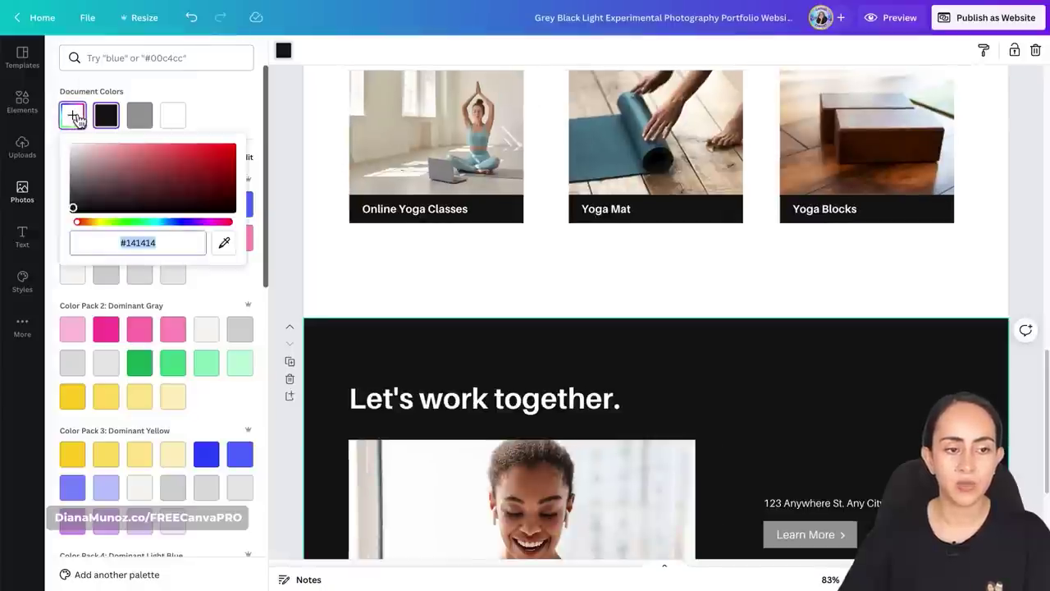
pyautogui.click(226, 244)
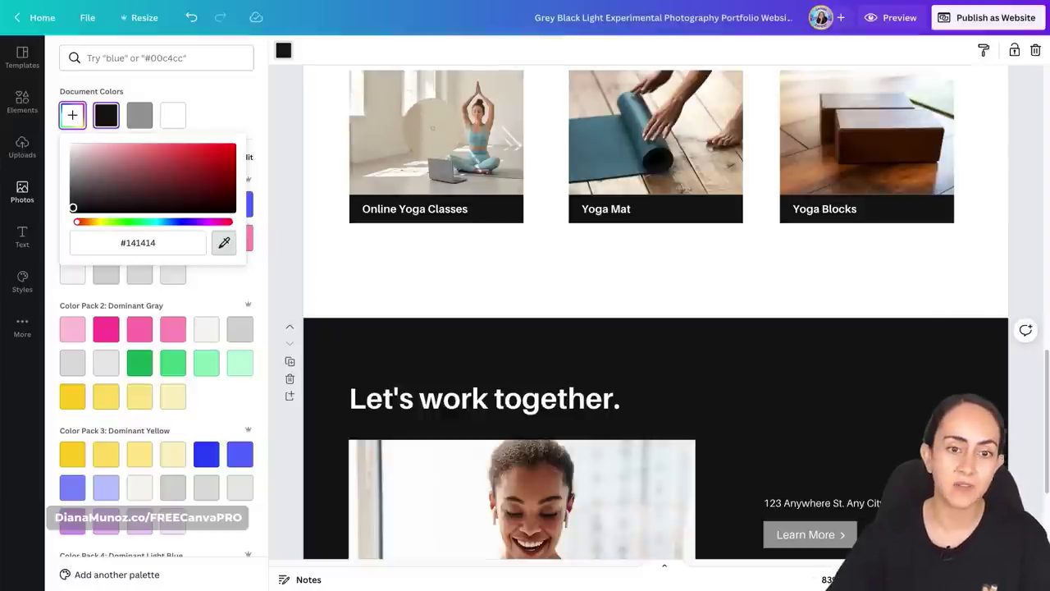
pyautogui.click(940, 415)
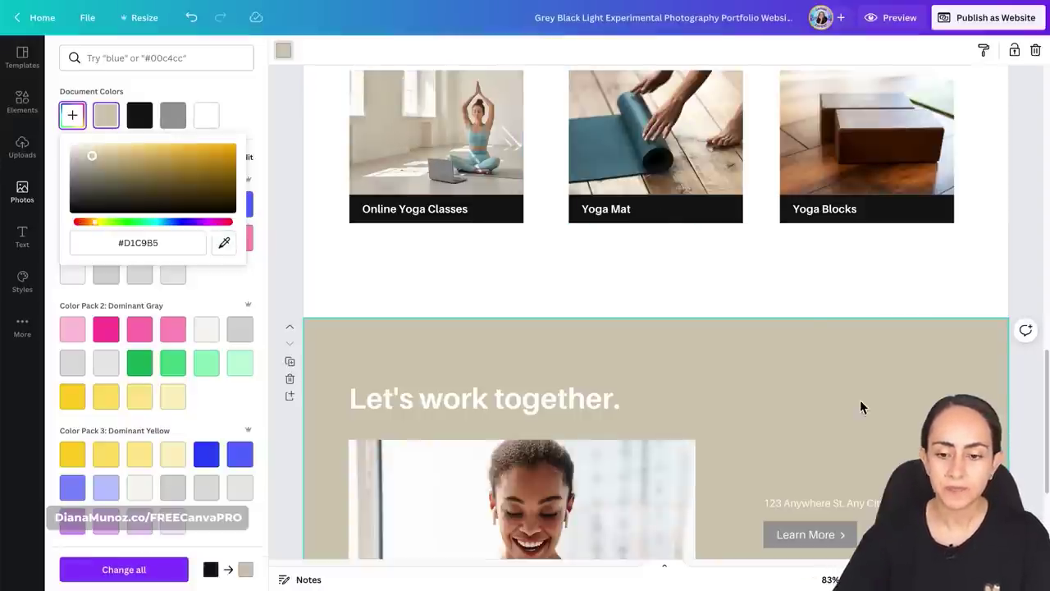
# Step: Apply the black-to-beige colour change to every page of the website
pyautogui.scroll(-3, 860, 400)
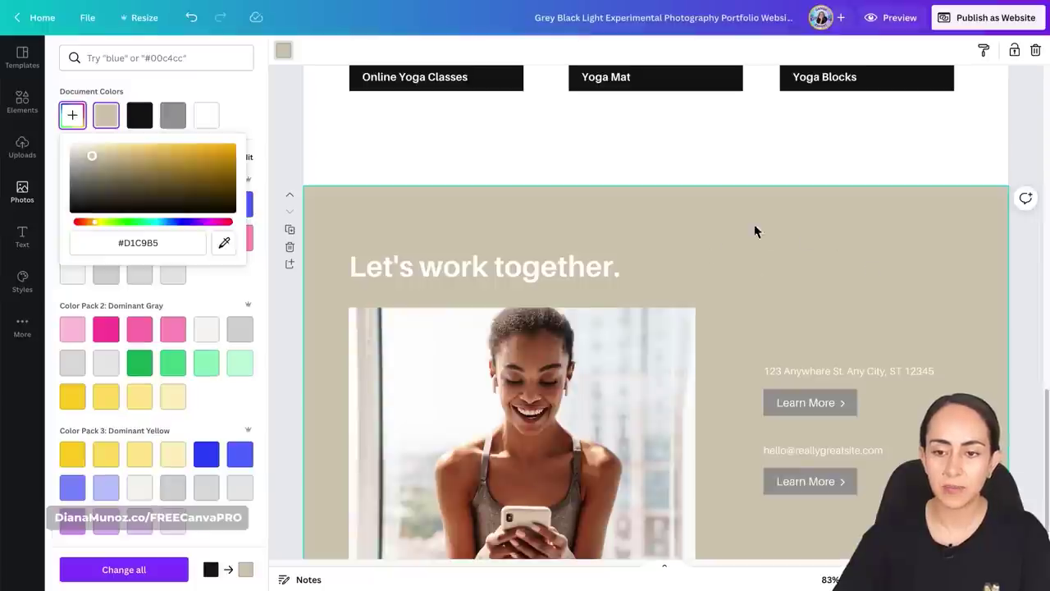
pyautogui.scroll(-1, 763, 259)
pyautogui.scroll(1, 746, 270)
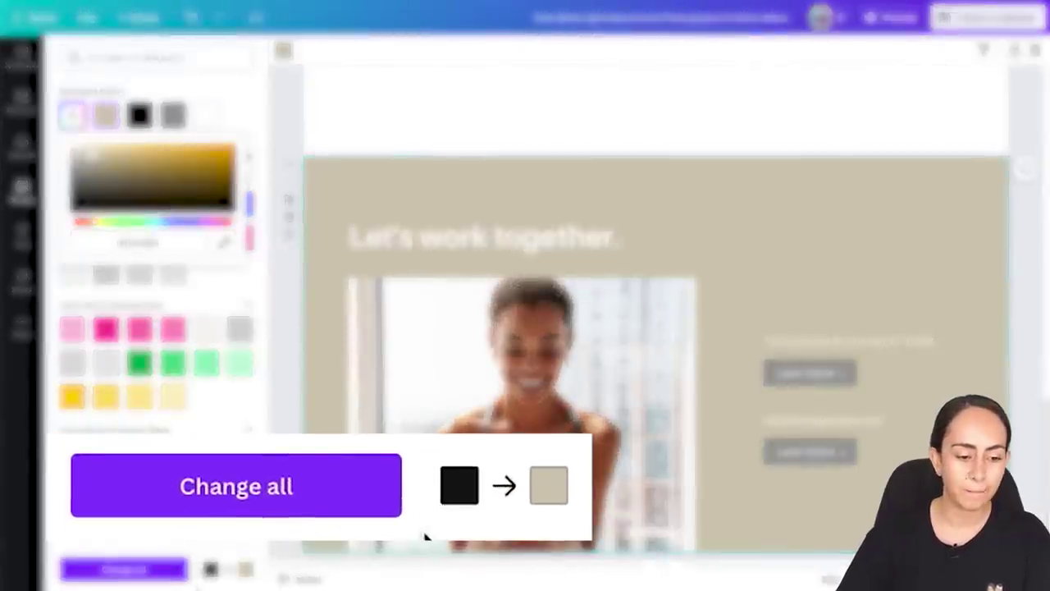
pyautogui.click(201, 513)
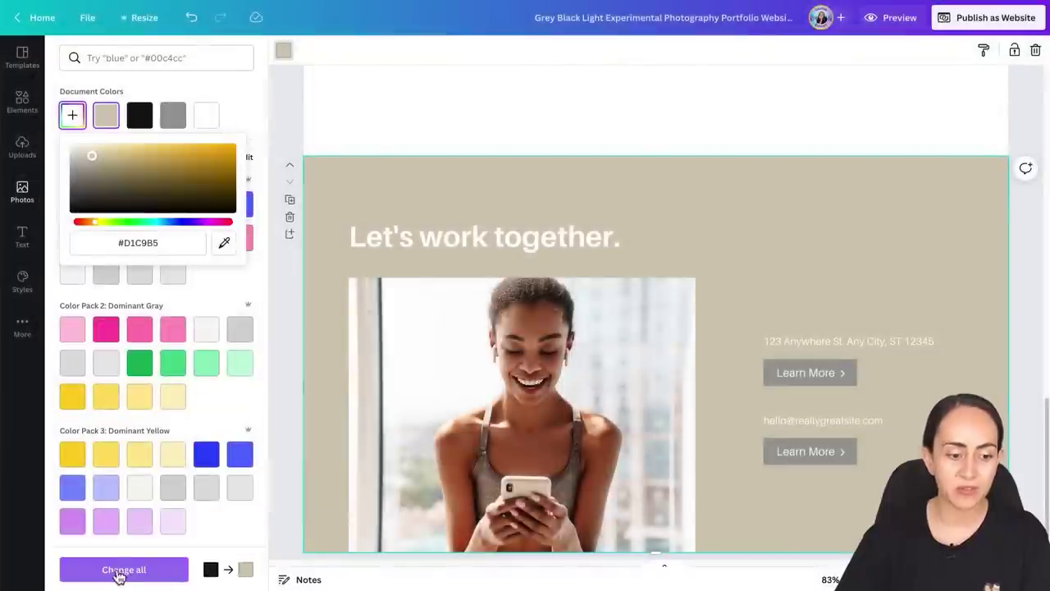
pyautogui.click(147, 574)
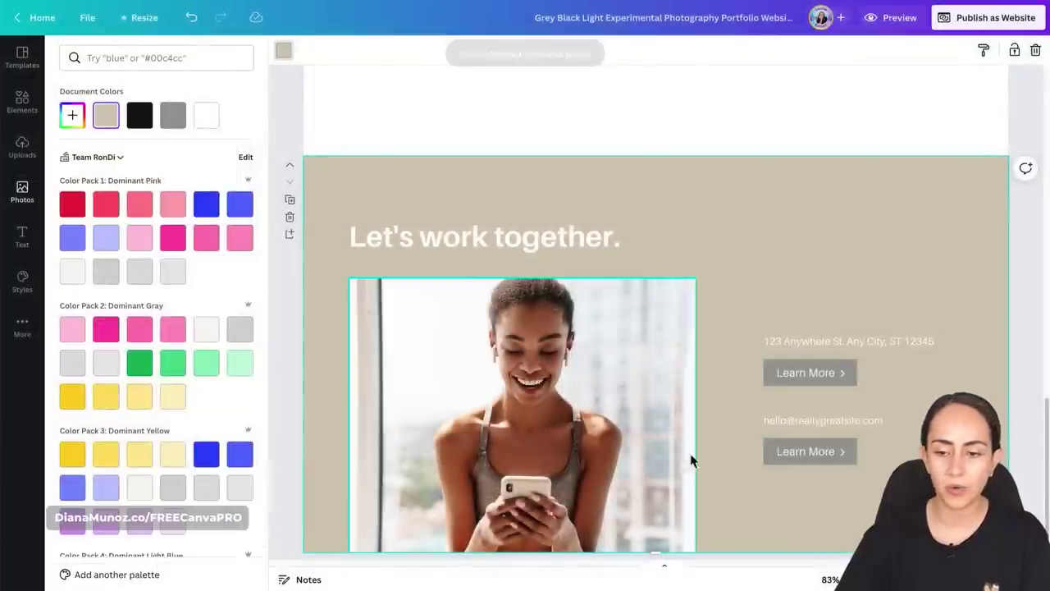
# Step: Look through all pages from the title photo to the contact page to check the new beige colour on backgrounds and captions
pyautogui.moveTo(1046, 484); pyautogui.dragTo(1031, 366)
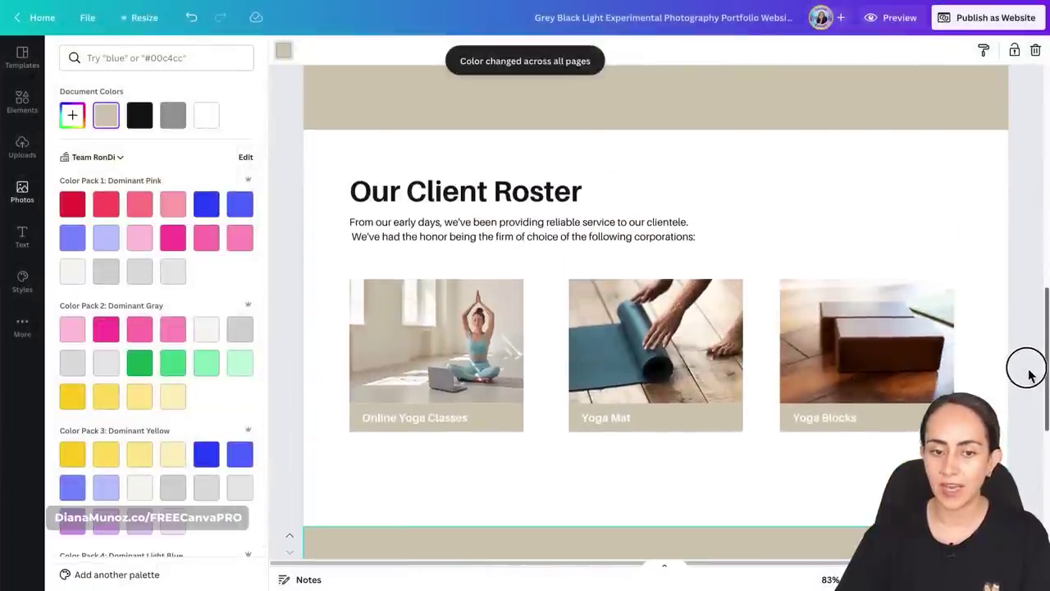
pyautogui.click(909, 435)
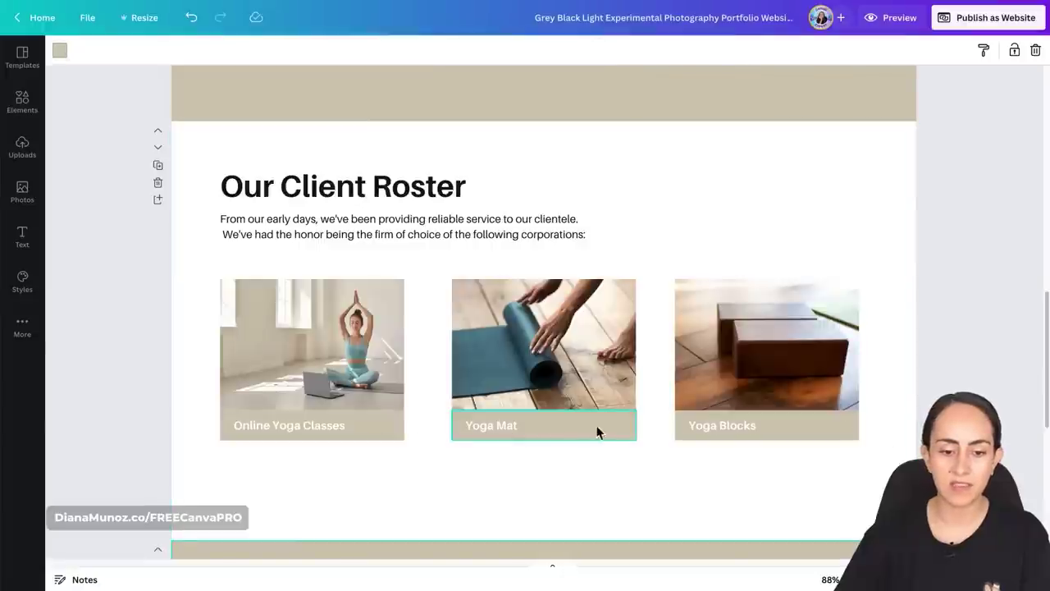
pyautogui.scroll(1, 903, 437)
pyautogui.scroll(5, 901, 435)
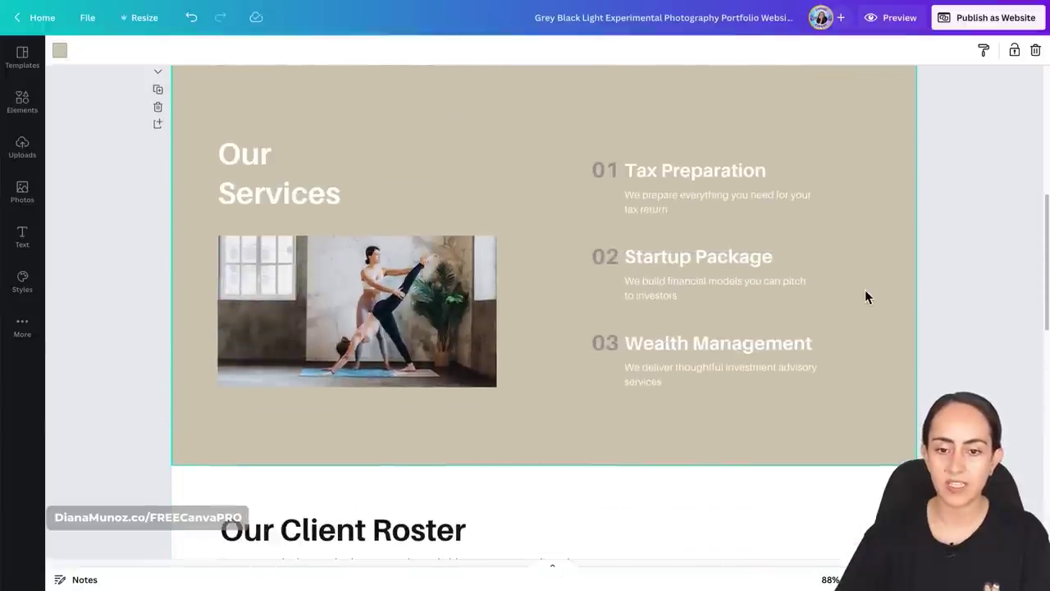
pyautogui.scroll(2, 857, 271)
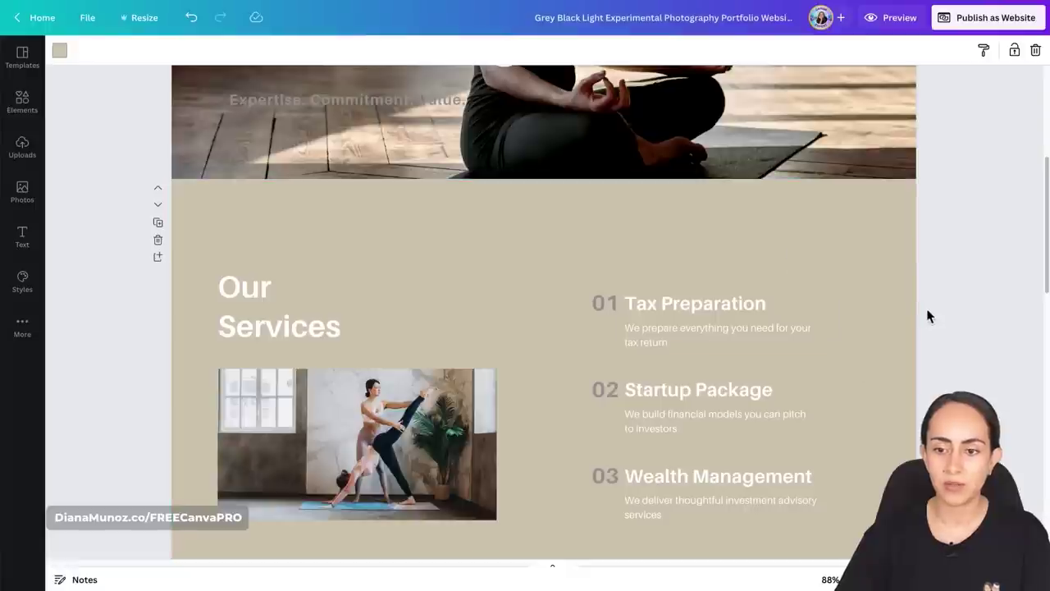
pyautogui.scroll(-3, 935, 315)
pyautogui.scroll(6, 944, 317)
pyautogui.scroll(3, 944, 317)
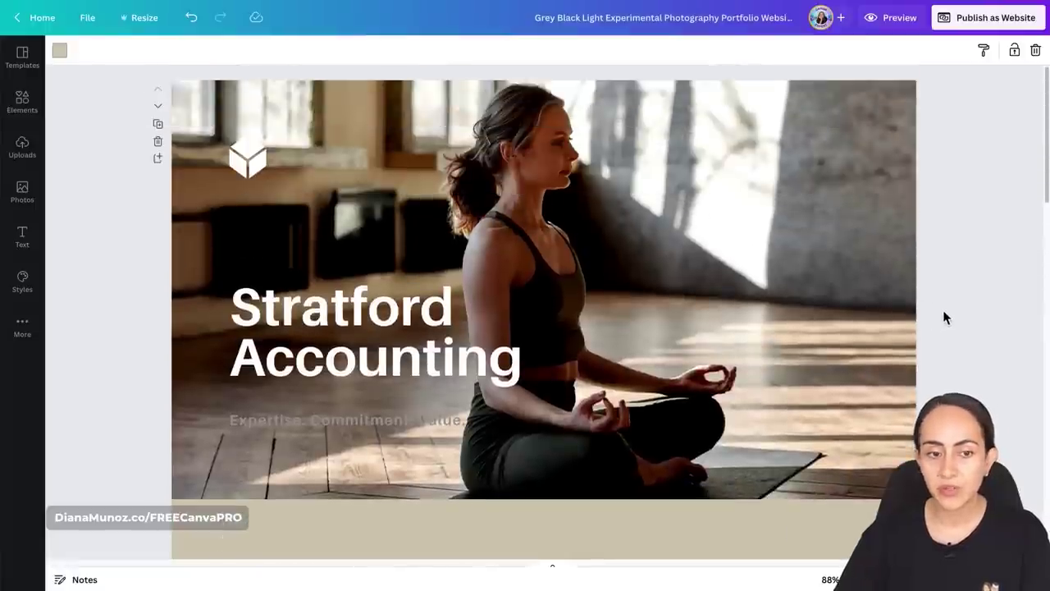
pyautogui.scroll(-6, 944, 317)
pyautogui.scroll(-6, 943, 317)
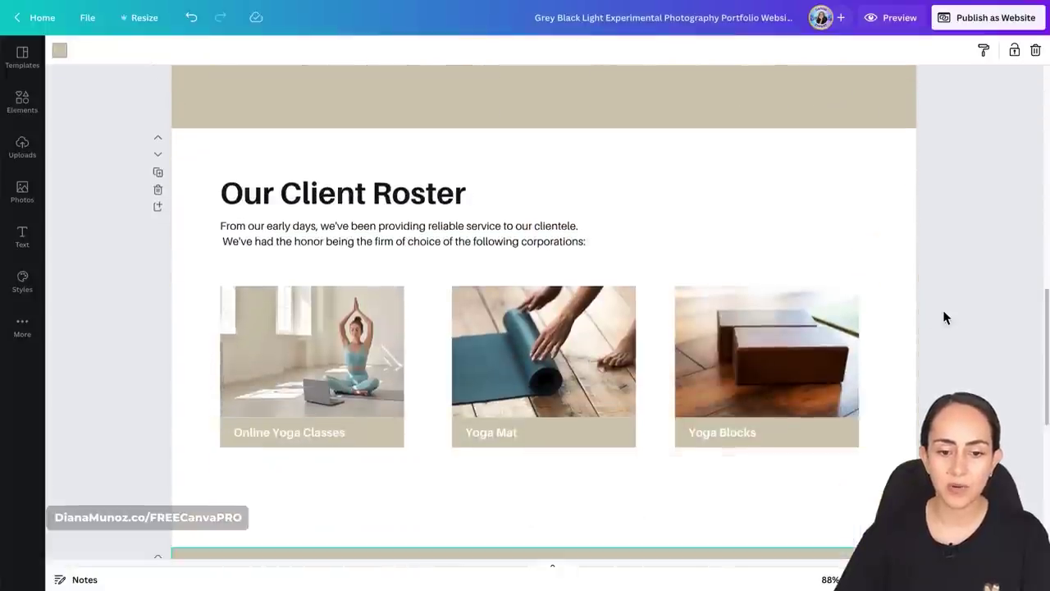
pyautogui.scroll(-4, 943, 317)
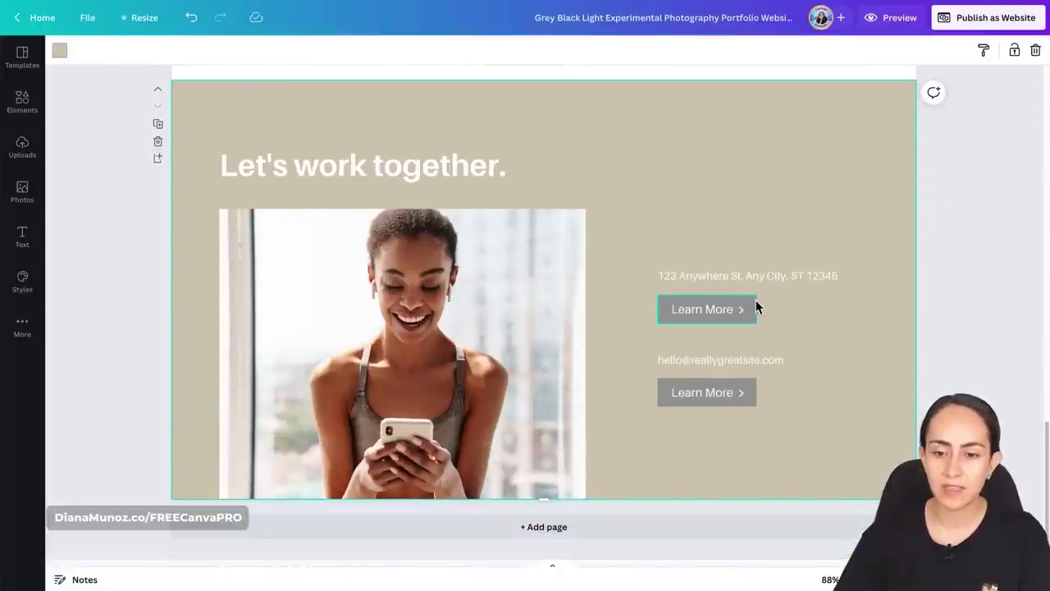
# Step: Recolour the Learn More button beneath the street address with a darker shade of the beige, #8B8063
pyautogui.click(754, 308)
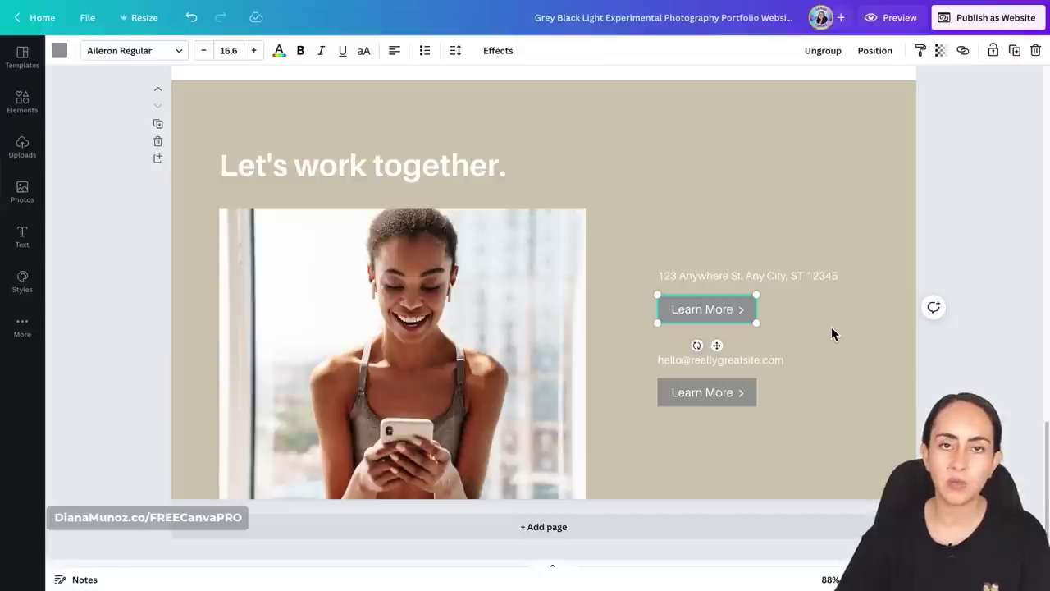
pyautogui.click(60, 53)
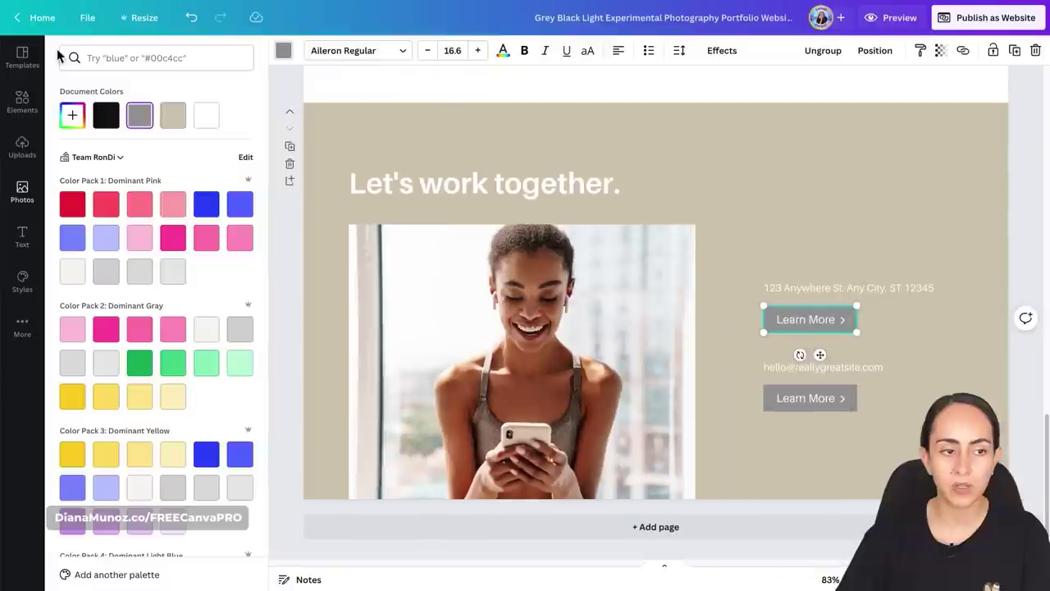
pyautogui.click(180, 119)
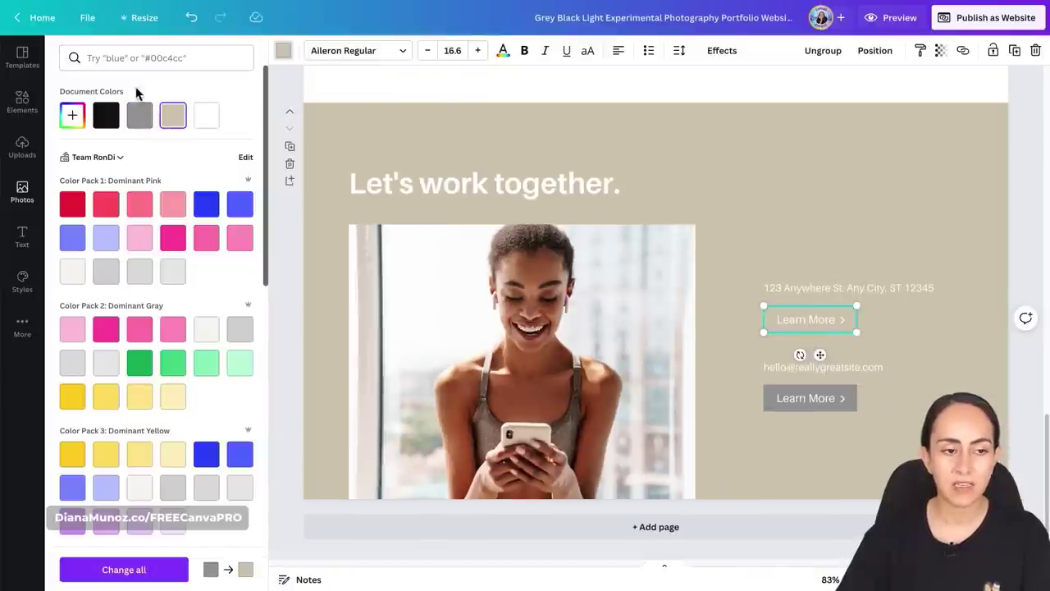
pyautogui.click(75, 119)
pyautogui.moveTo(99, 161); pyautogui.dragTo(116, 175)
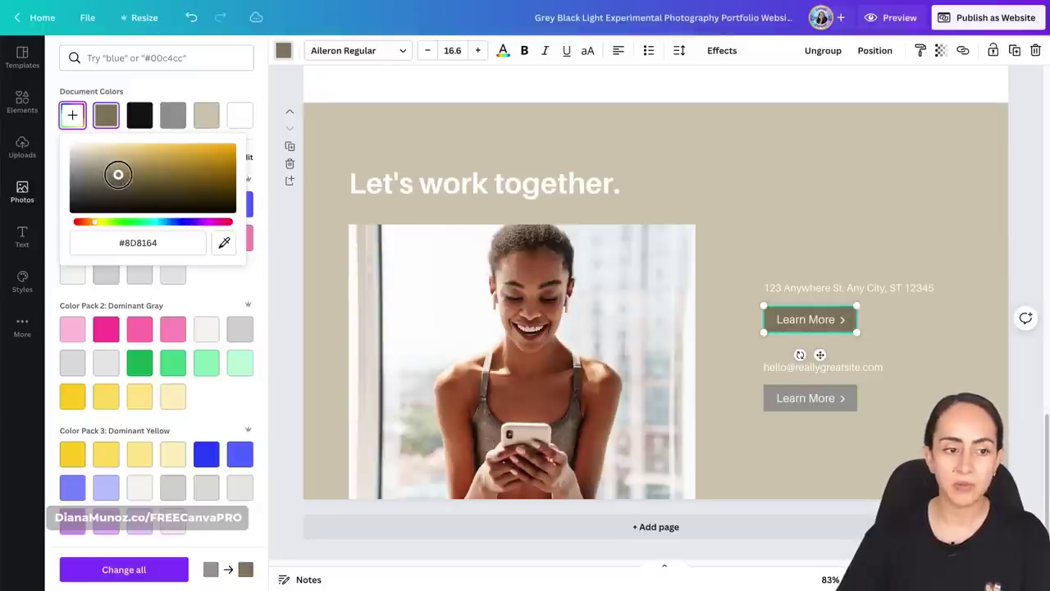
pyautogui.moveTo(114, 176); pyautogui.dragTo(112, 174)
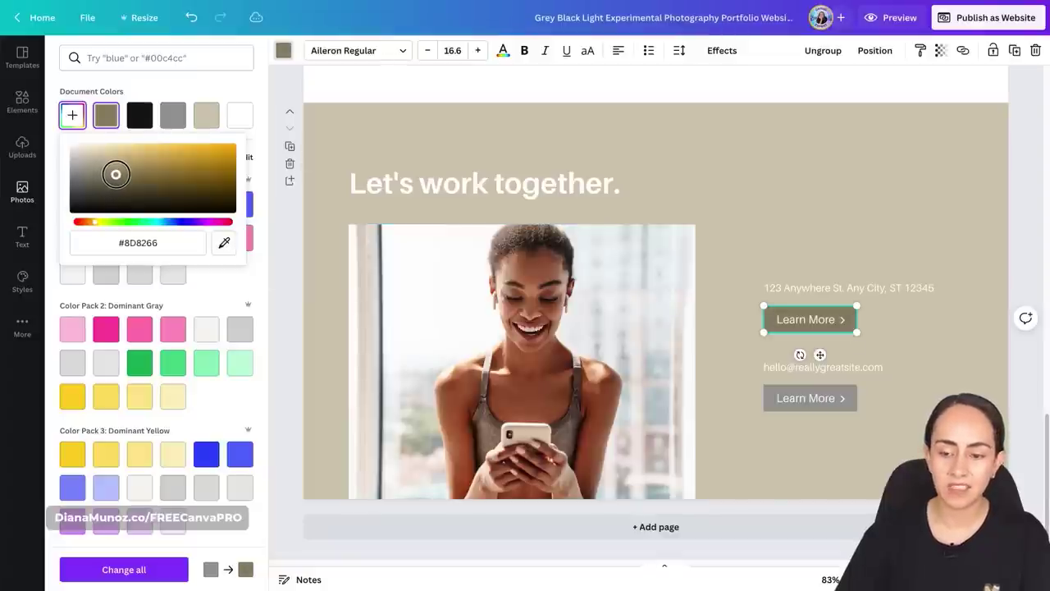
pyautogui.moveTo(117, 174); pyautogui.dragTo(116, 175)
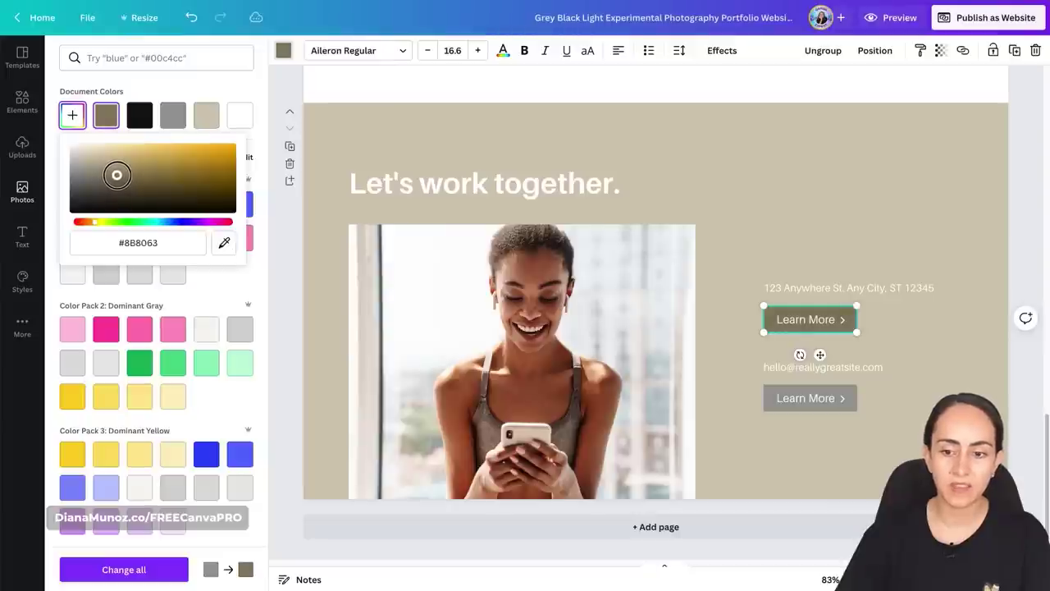
pyautogui.click(153, 89)
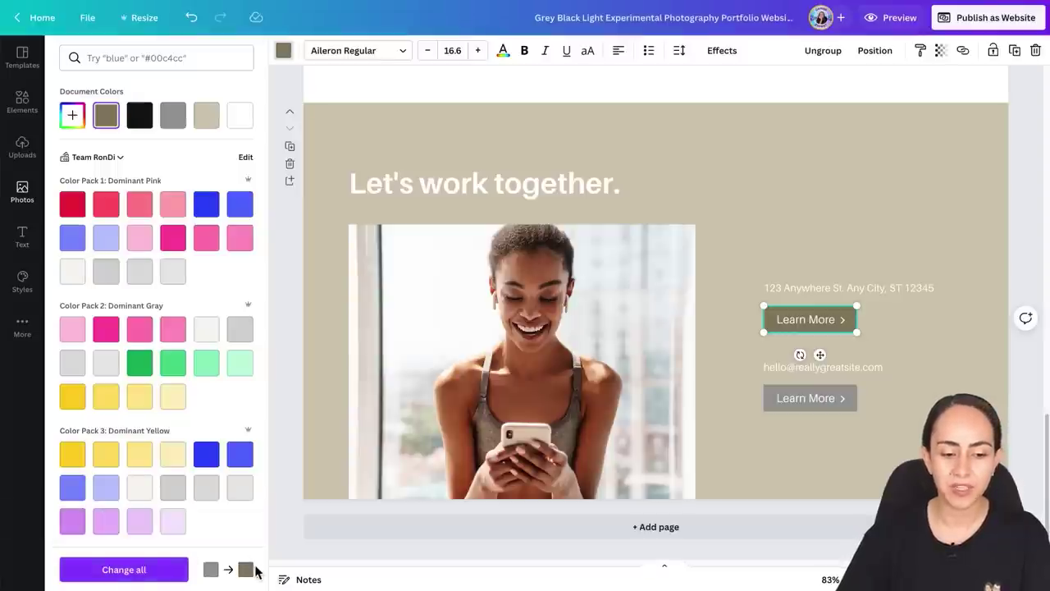
# Step: Replace the grey with the button's darker beige across all pages
pyautogui.click(97, 568)
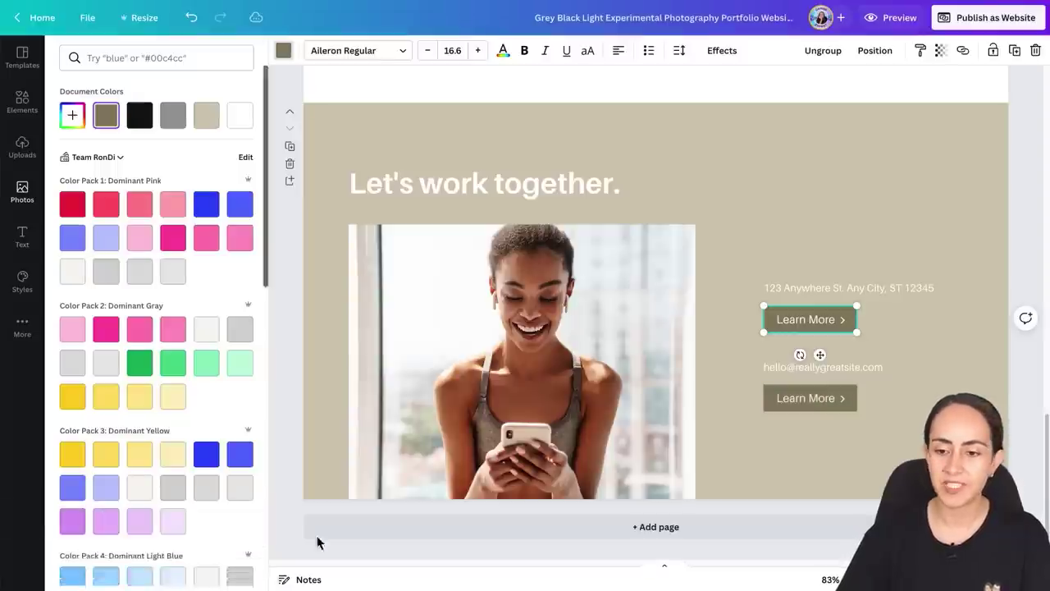
pyautogui.click(886, 433)
pyautogui.scroll(10, 887, 427)
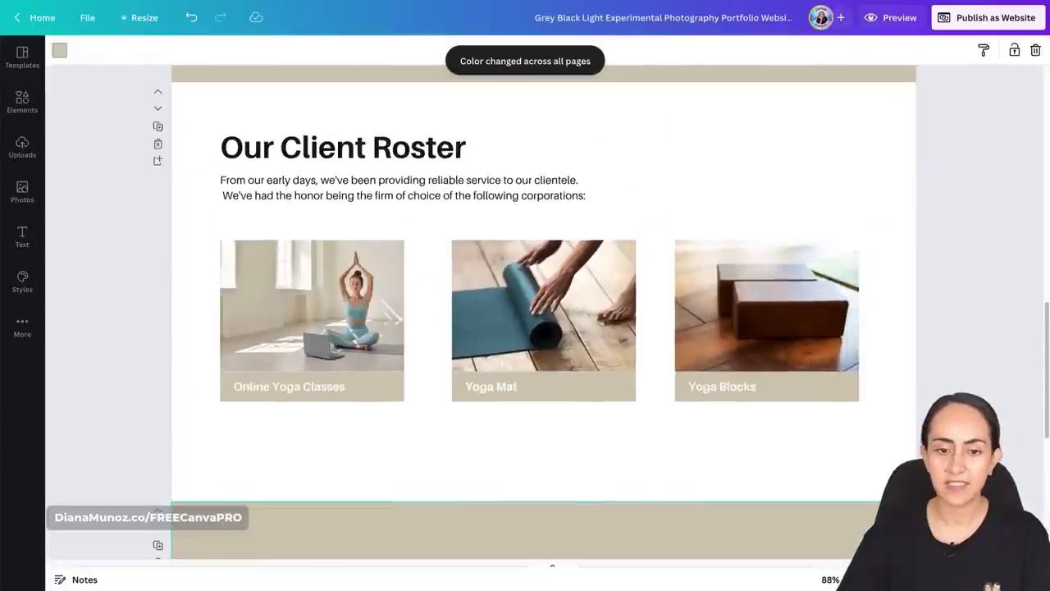
pyautogui.scroll(6, 887, 428)
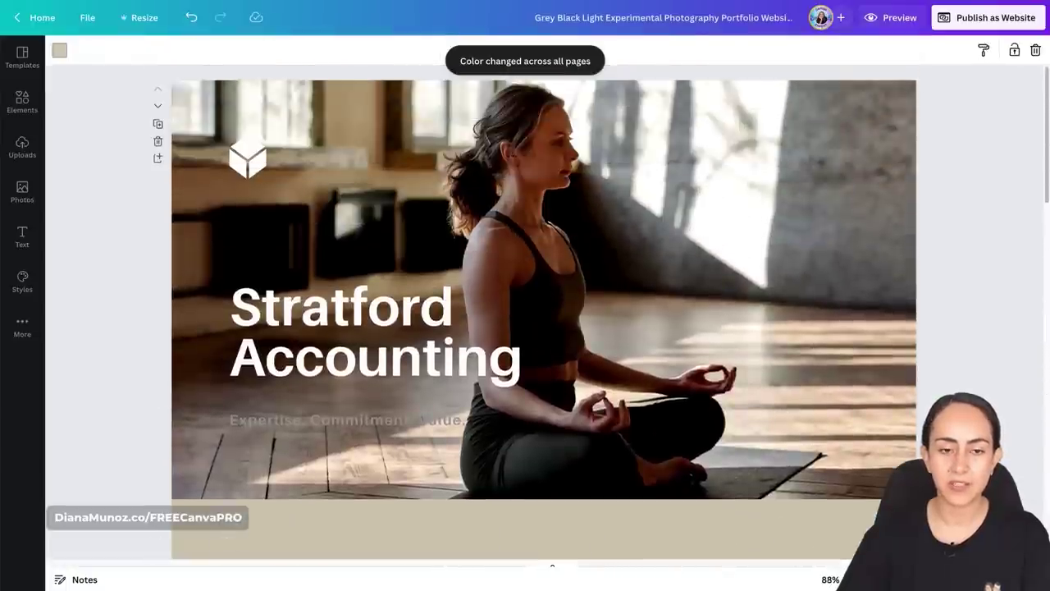
pyautogui.scroll(-4, 887, 427)
pyautogui.scroll(-1, 887, 428)
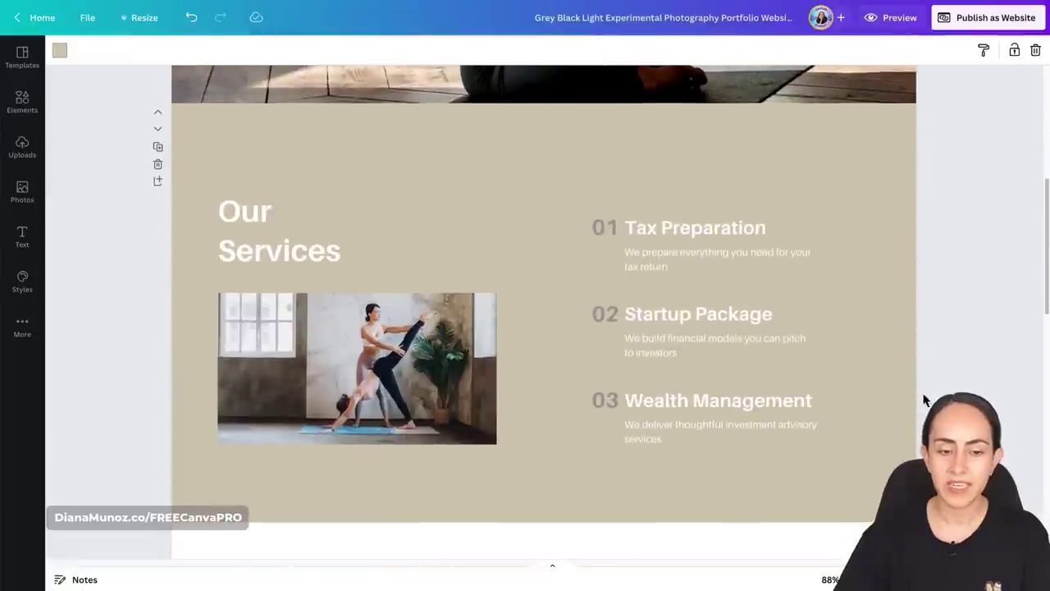
# Step: Recolour the Our Client Roster heading and the paragraph beneath it with the document's darker beige
pyautogui.moveTo(747, 162); pyautogui.dragTo(726, 443)
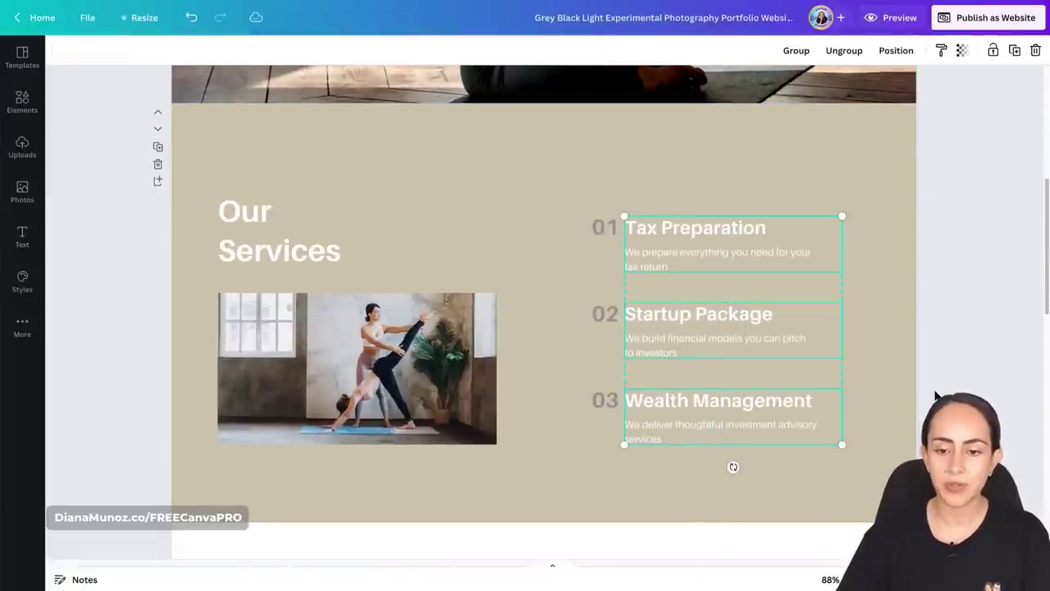
pyautogui.scroll(-3, 935, 394)
pyautogui.scroll(-6, 935, 394)
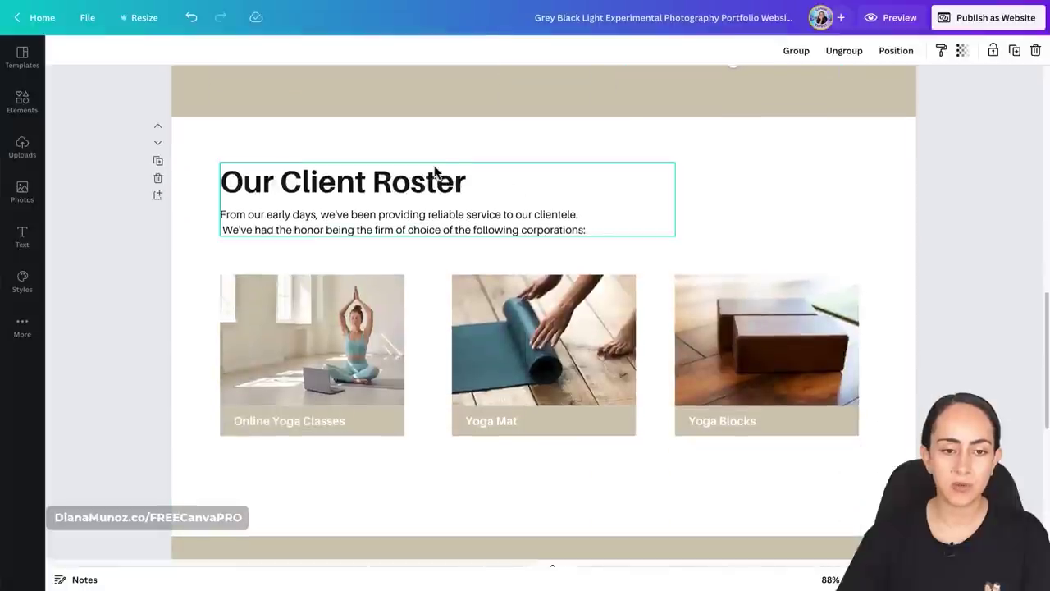
pyautogui.moveTo(408, 150); pyautogui.dragTo(379, 272)
pyautogui.click(256, 50)
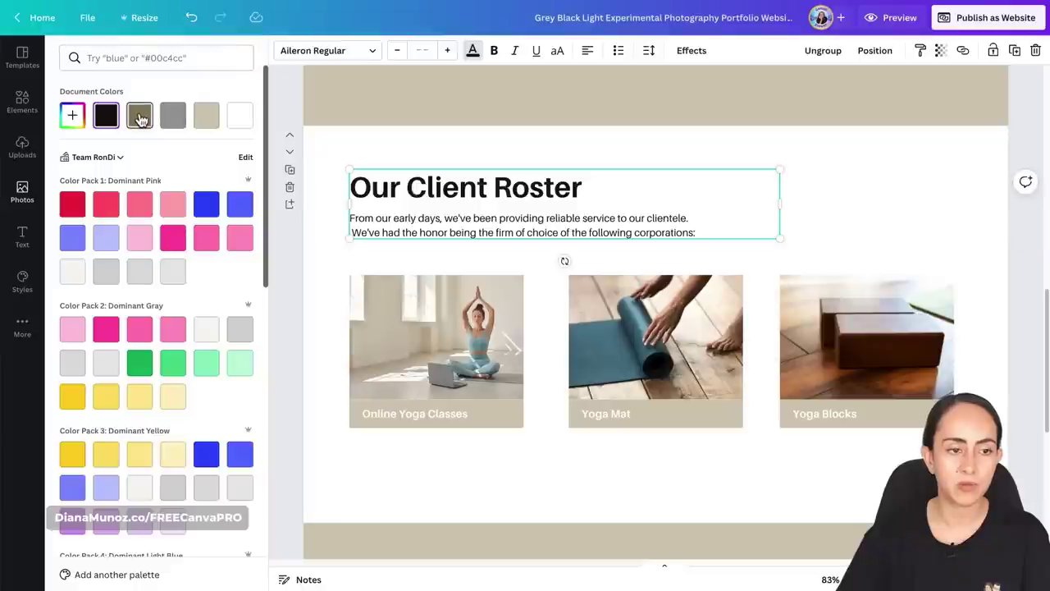
pyautogui.click(140, 115)
pyautogui.scroll(-1, 852, 239)
pyautogui.press('Escape')
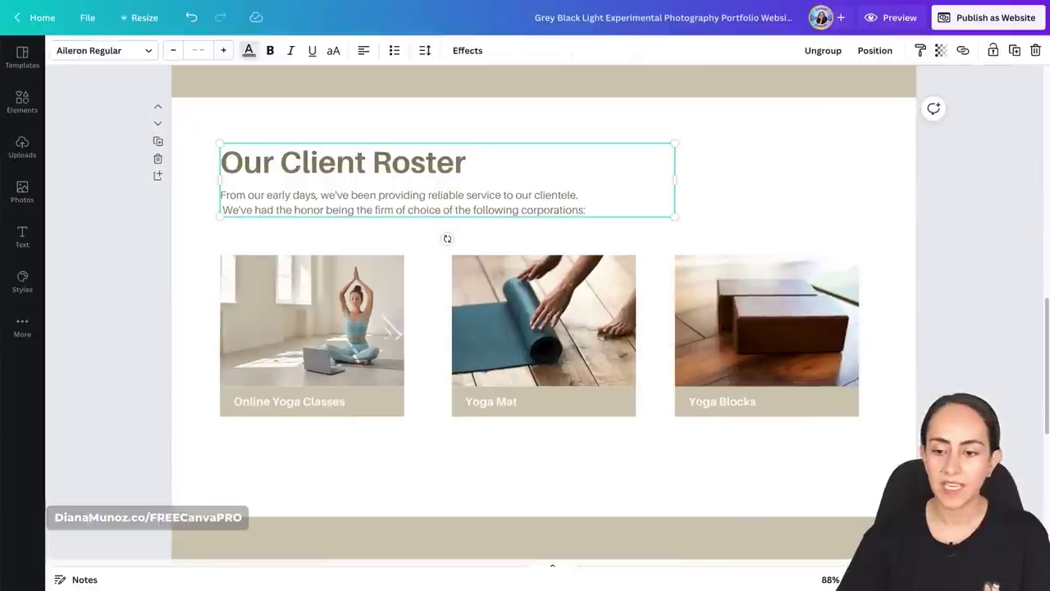
# Step: Duplicate the contact page's Learn More button and place a copy beneath each of the three yoga product photos
pyautogui.click(825, 432)
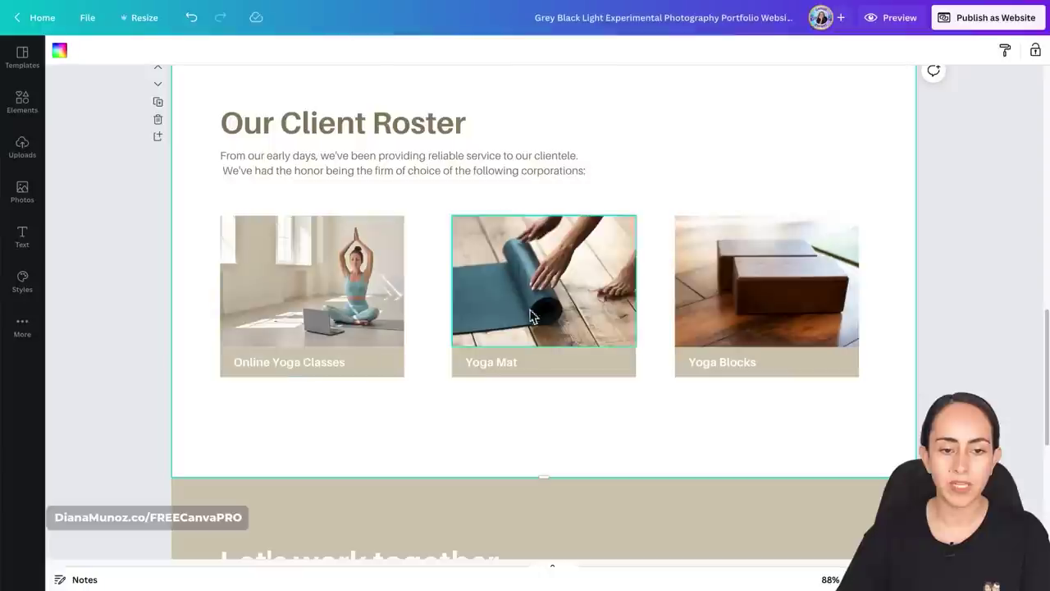
pyautogui.scroll(-3, 863, 343)
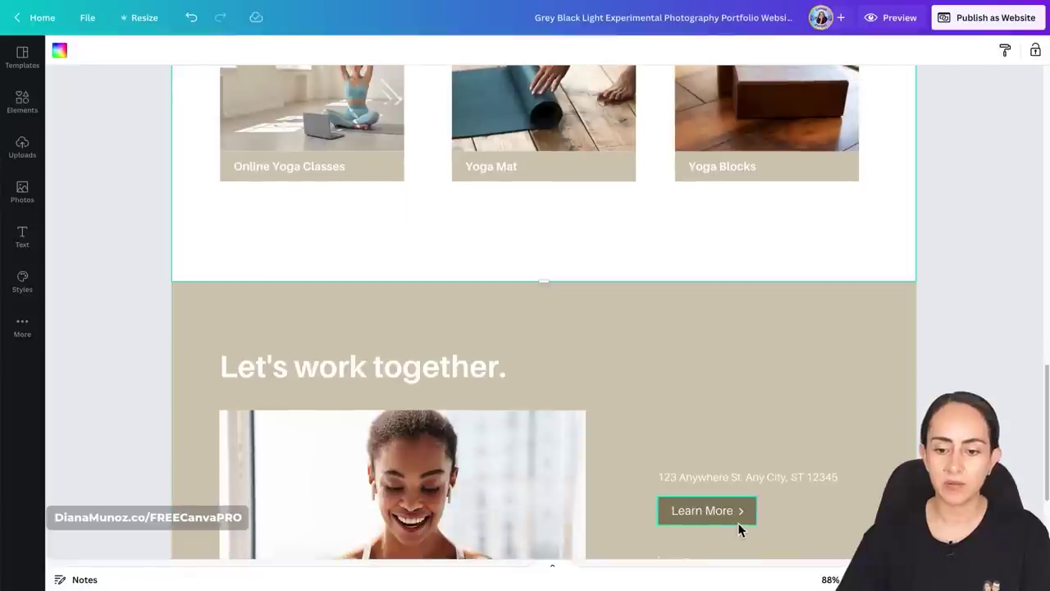
pyautogui.click(726, 519)
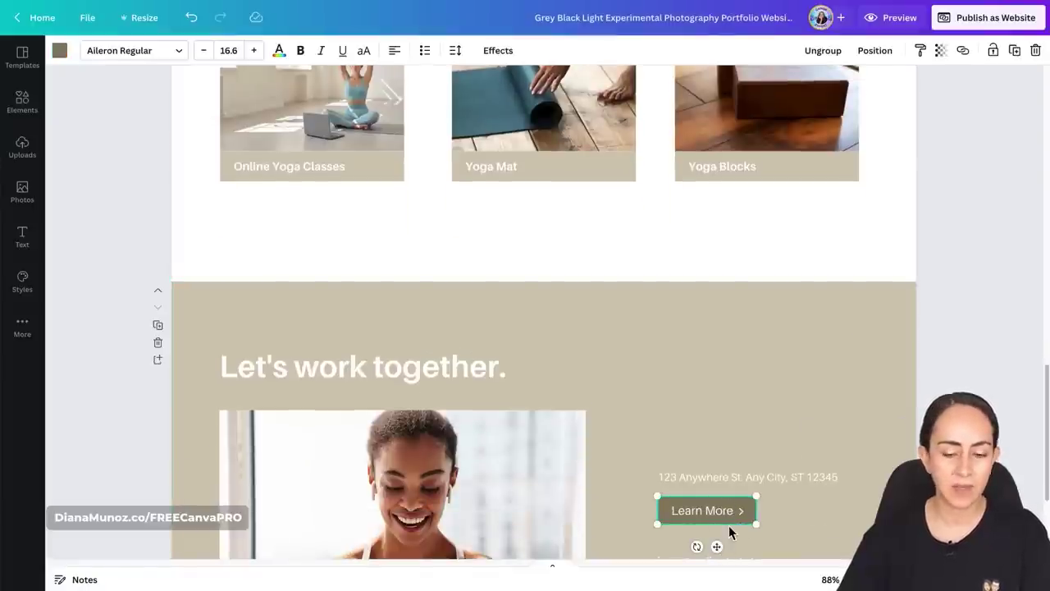
pyautogui.scroll(-1, 729, 528)
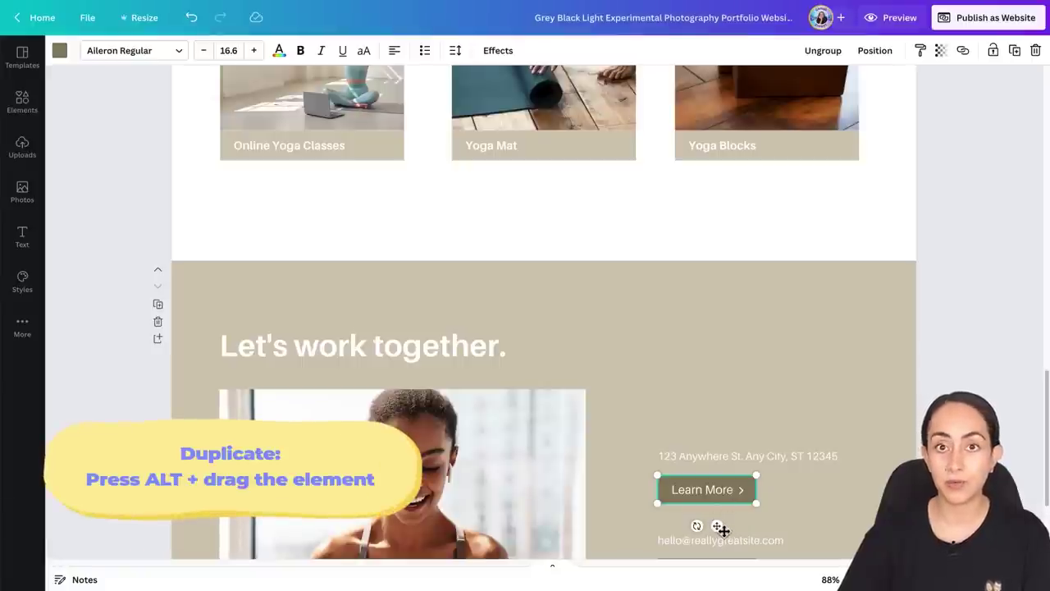
pyautogui.moveTo(720, 527); pyautogui.dragTo(282, 230)
pyautogui.scroll(1, 435, 259)
pyautogui.scroll(3, 436, 259)
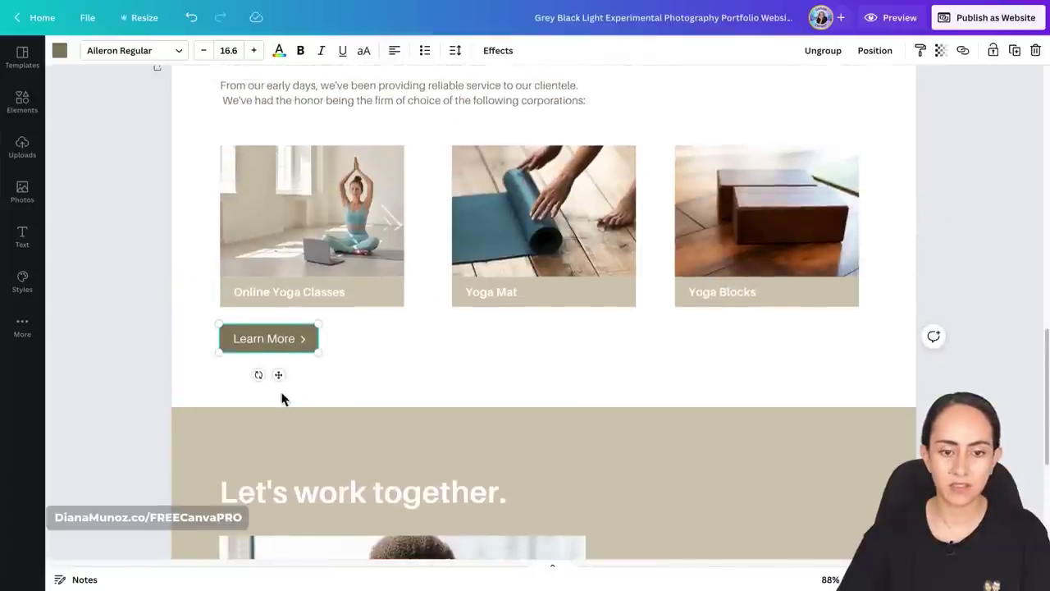
pyautogui.moveTo(283, 375); pyautogui.dragTo(741, 389)
pyautogui.click(861, 390)
pyautogui.scroll(2, 860, 391)
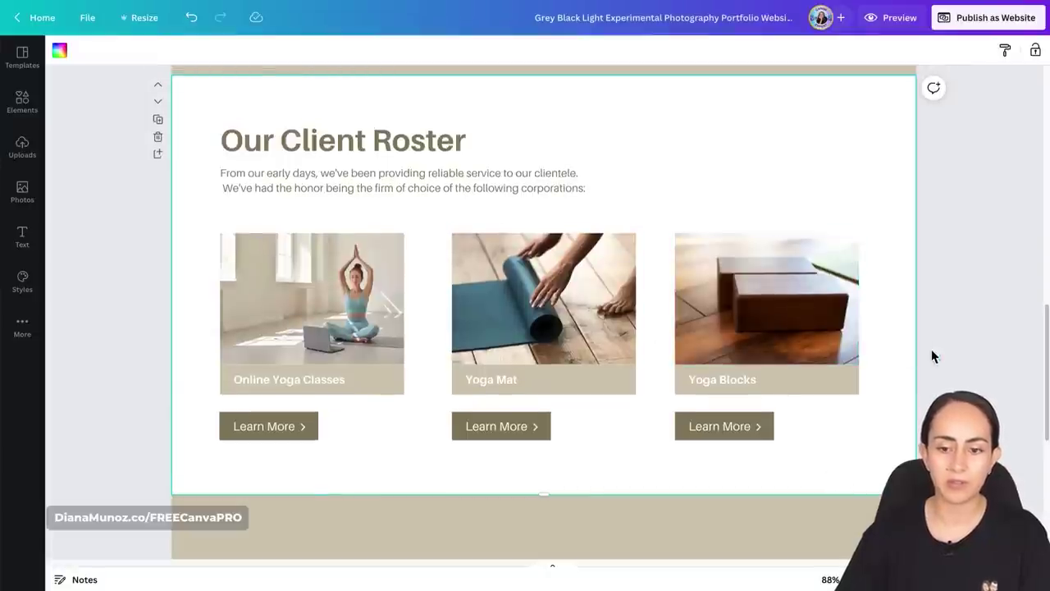
# Step: Recolour the Our Services heading with the document's darker beige
pyautogui.scroll(10, 300, 249)
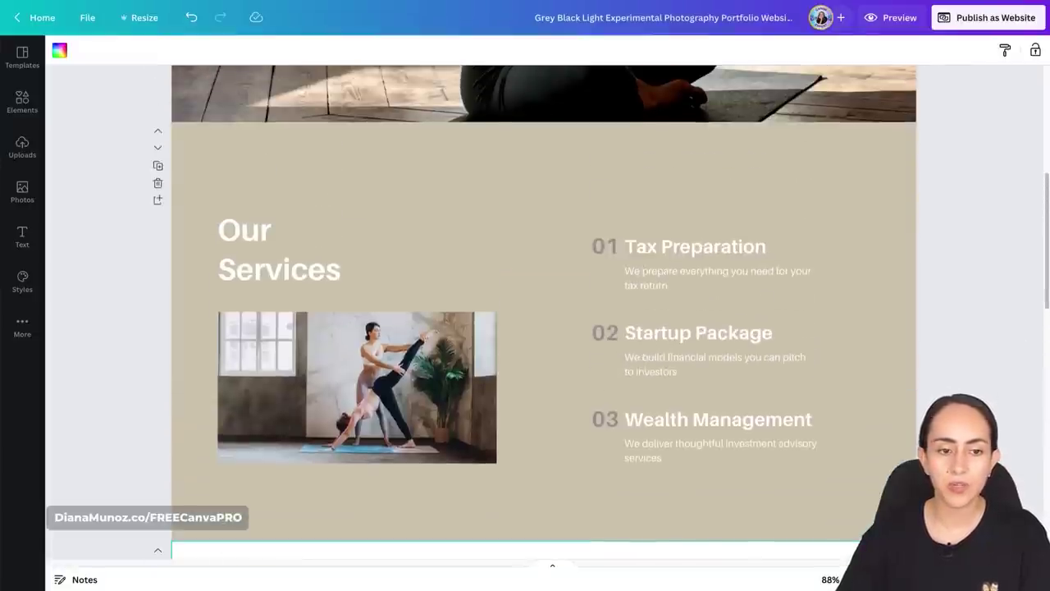
pyautogui.click(301, 249)
pyautogui.click(249, 51)
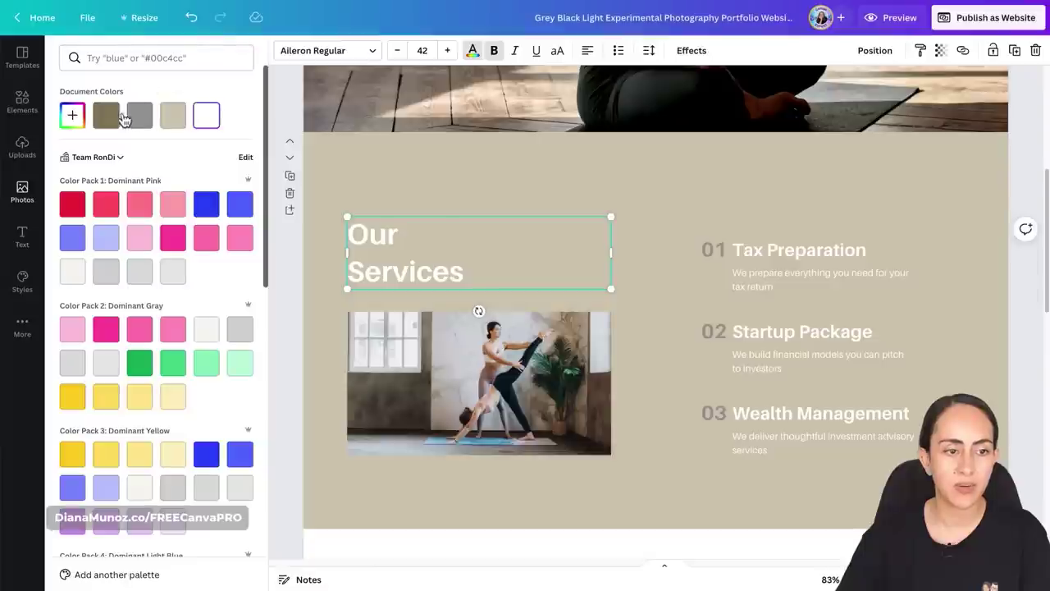
pyautogui.click(106, 115)
# Step: Recolour the Tax Preparation title and its description with the darker beige
pyautogui.moveTo(818, 291); pyautogui.dragTo(823, 447)
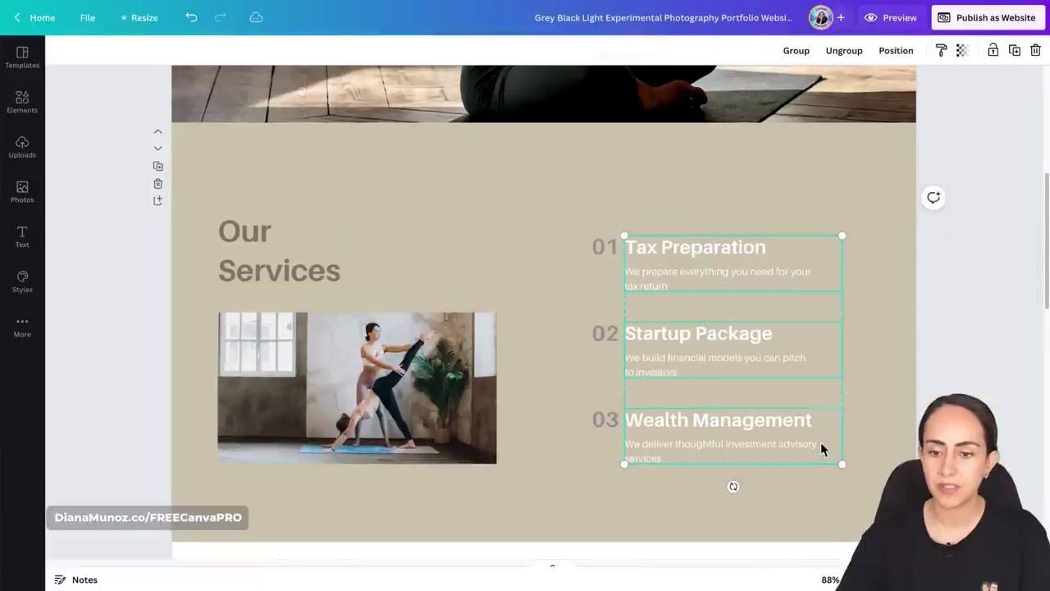
pyautogui.click(867, 239)
pyautogui.click(806, 246)
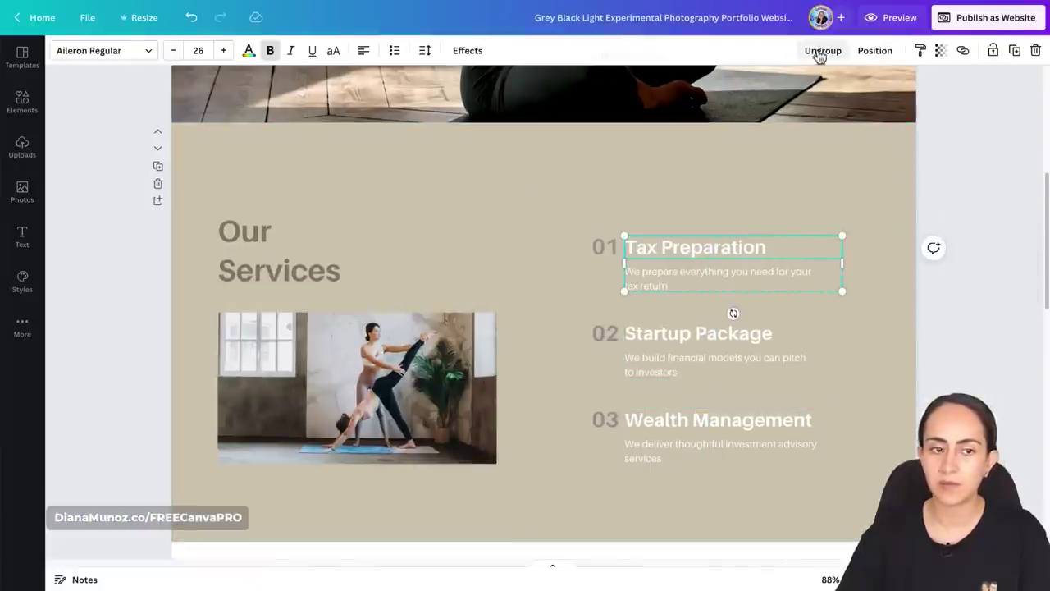
pyautogui.click(248, 51)
pyautogui.click(106, 115)
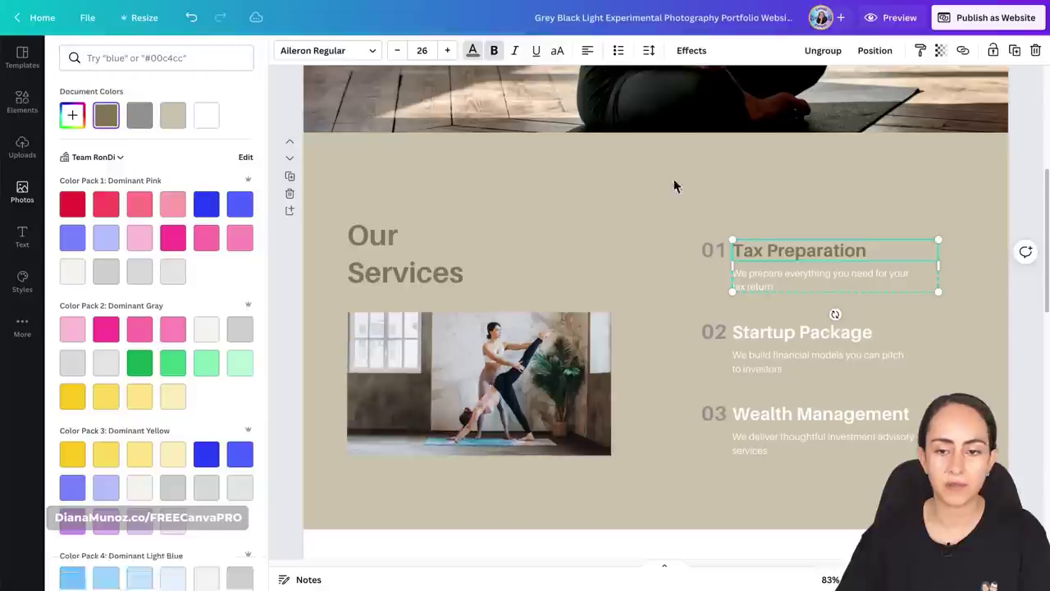
pyautogui.click(808, 279)
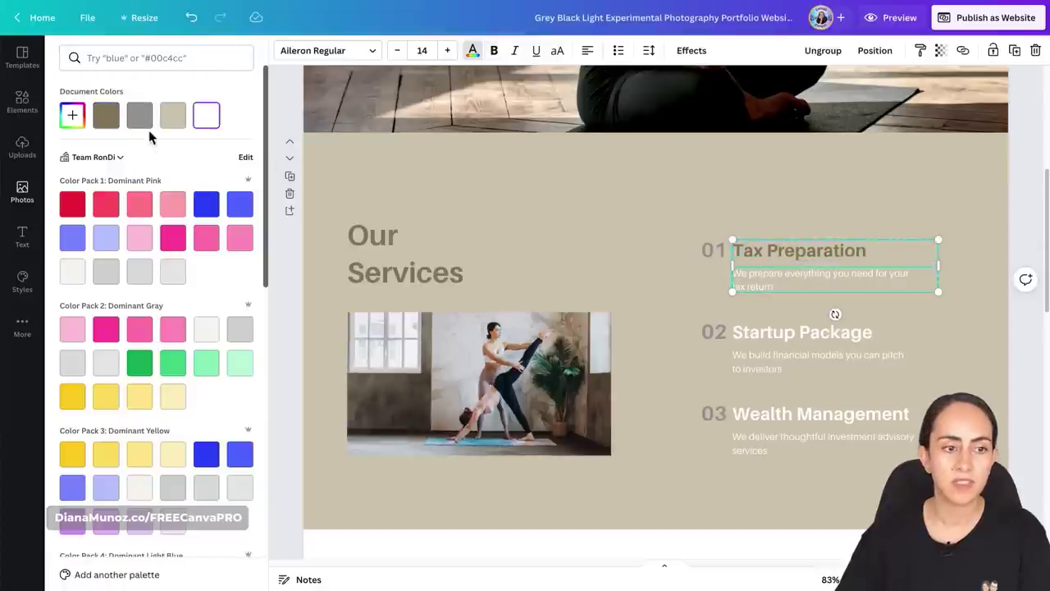
pyautogui.click(106, 119)
pyautogui.click(965, 217)
# Step: Copy the Tax Preparation text style onto the Startup Package and Wealth Management texts
pyautogui.moveTo(894, 187); pyautogui.dragTo(739, 299)
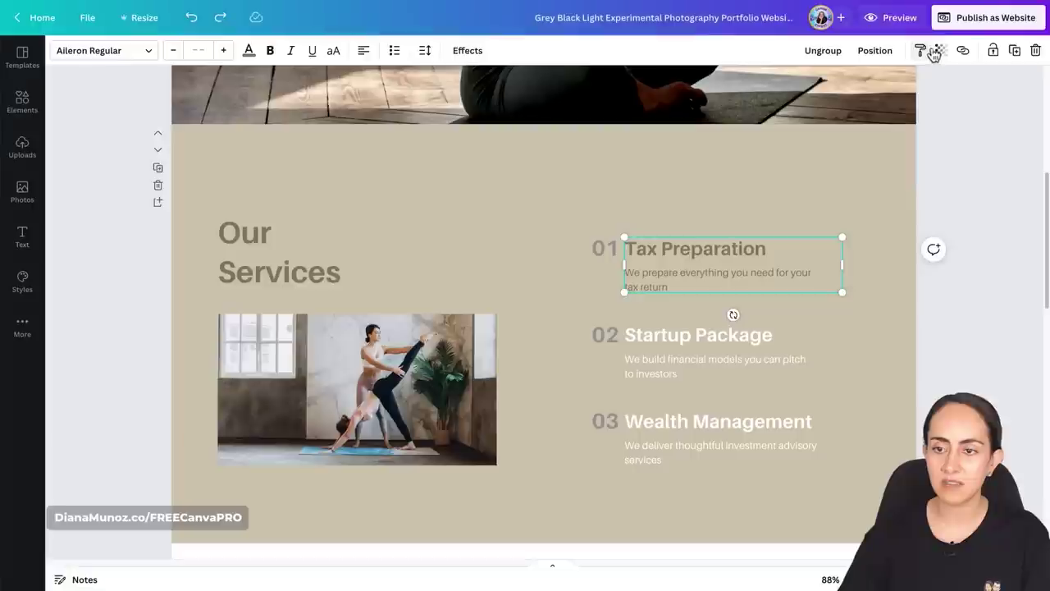
pyautogui.moveTo(902, 314); pyautogui.dragTo(651, 497)
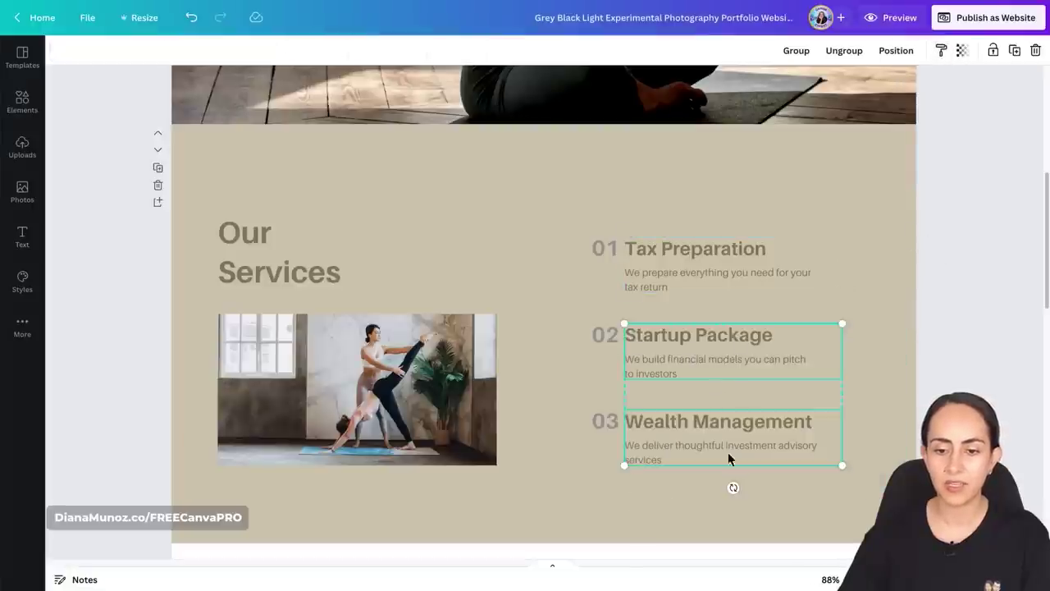
pyautogui.click(871, 359)
# Step: Recolour the service numbers 01, 02 and 03 white
pyautogui.moveTo(613, 216); pyautogui.dragTo(577, 450)
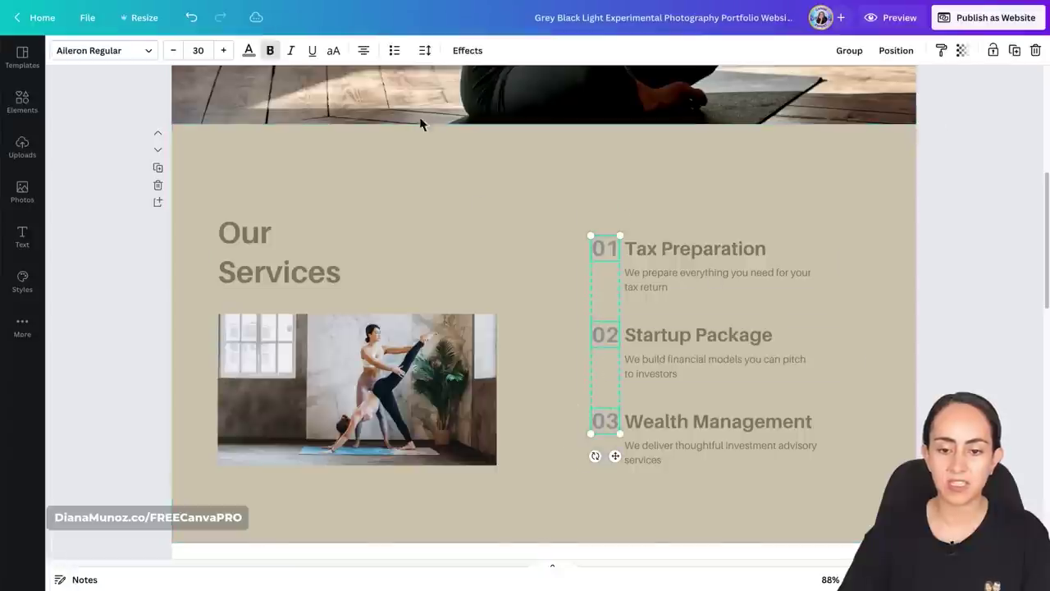
pyautogui.click(251, 52)
pyautogui.click(218, 121)
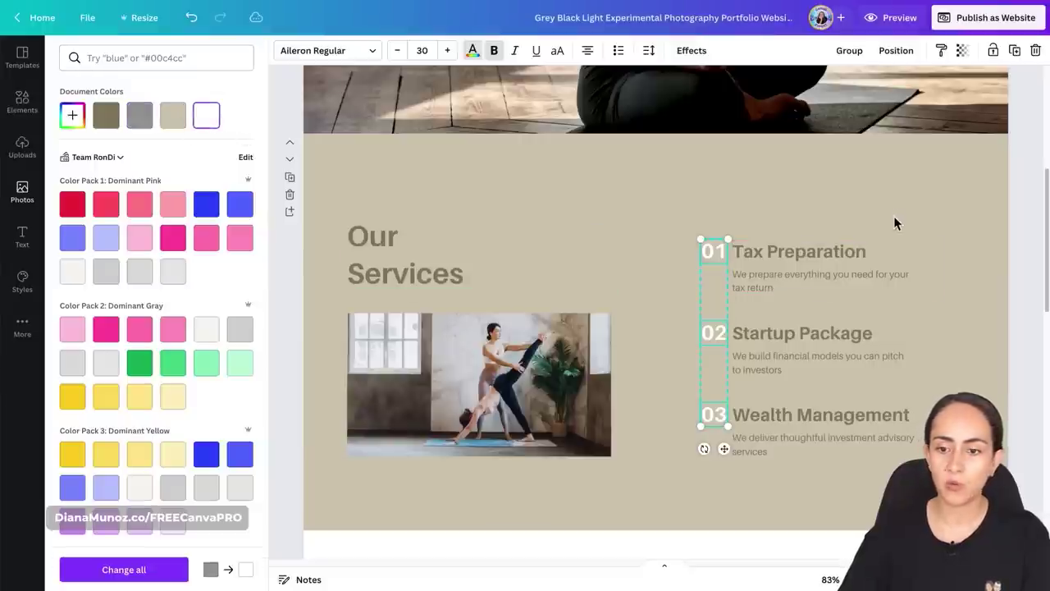
pyautogui.click(908, 211)
# Step: Recolour the tagline "Expertise. Commitment. Value." on the title photo white
pyautogui.scroll(5, 947, 328)
pyautogui.scroll(3, 947, 328)
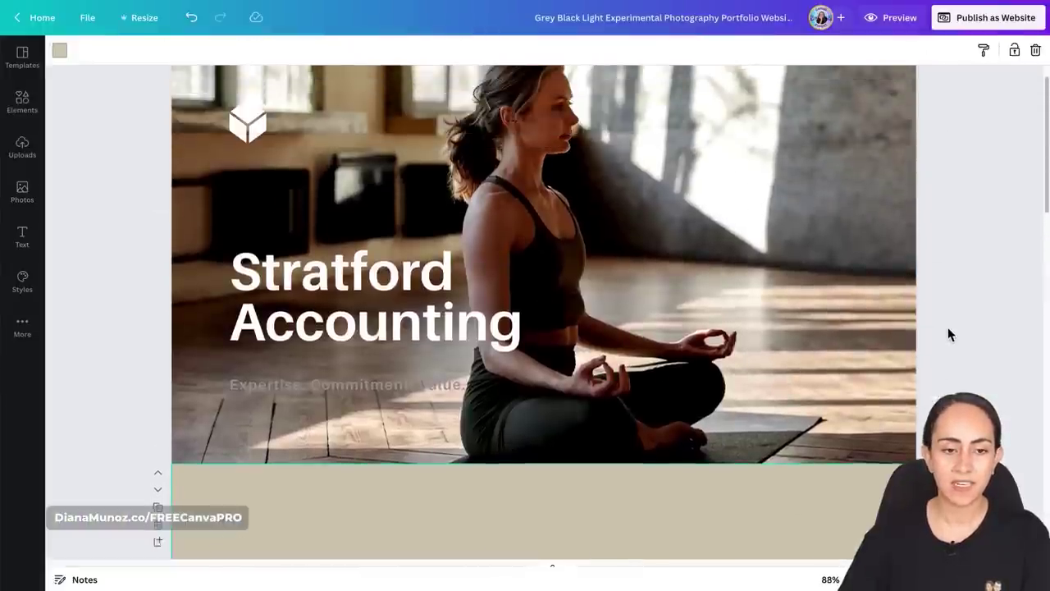
pyautogui.click(465, 402)
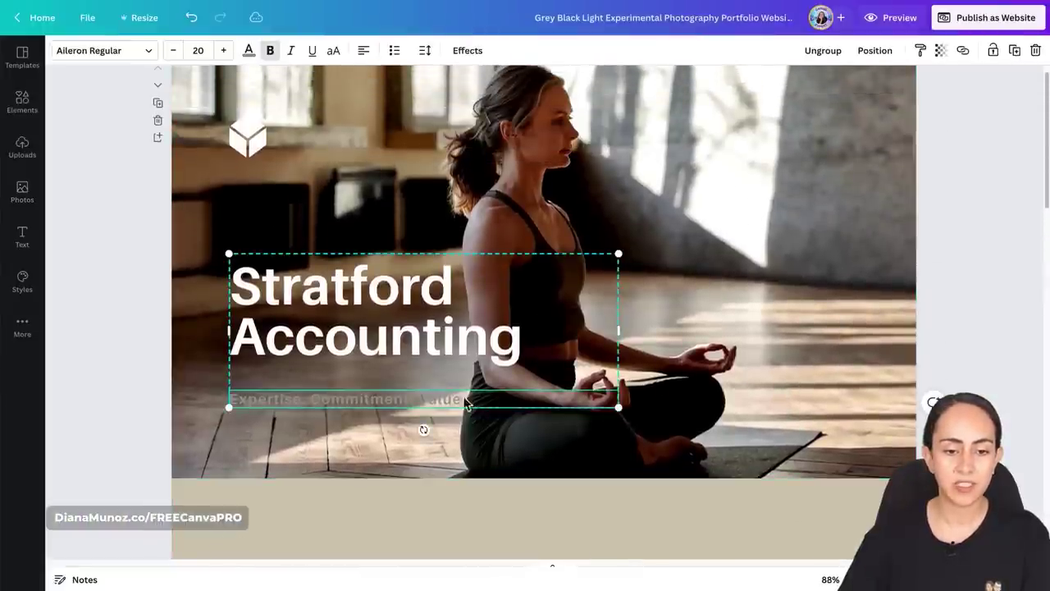
pyautogui.click(248, 51)
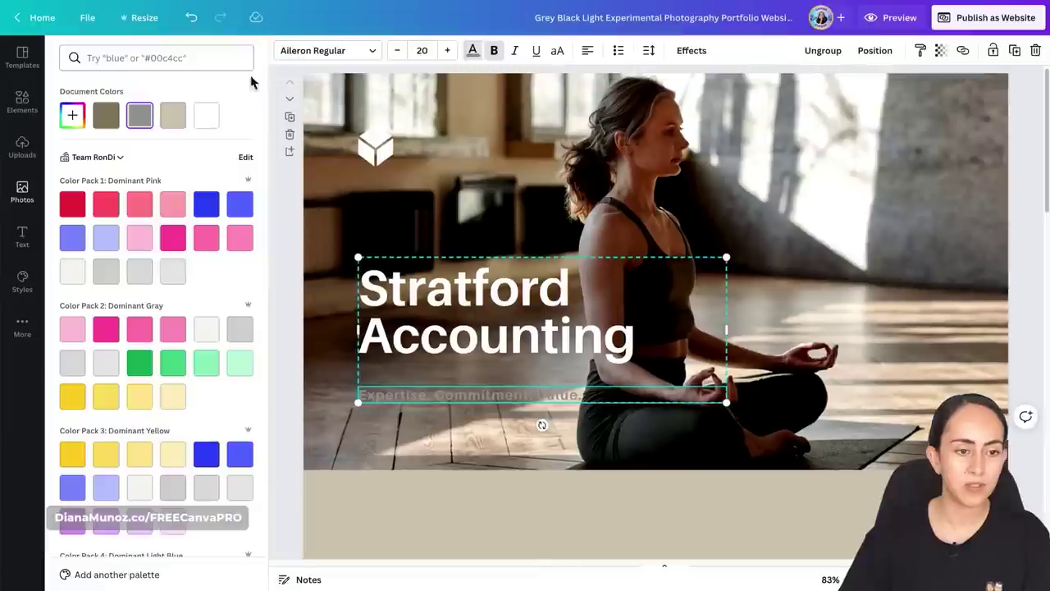
pyautogui.click(211, 119)
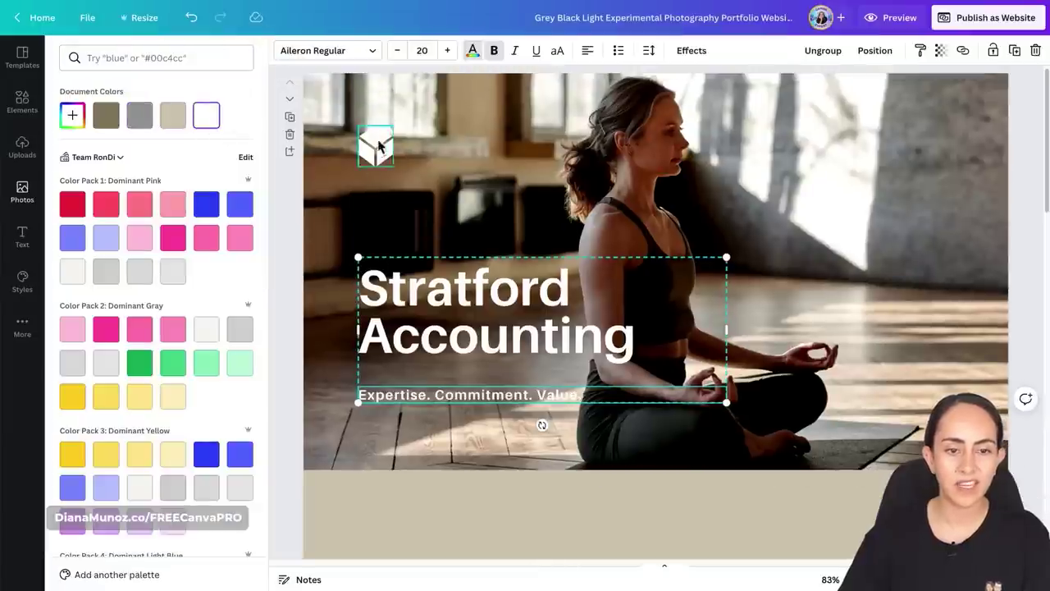
# Step: Search the elements for "lotus" and add the many-petalled outline lotus to the title page
pyautogui.click(22, 102)
pyautogui.click(156, 63)
pyautogui.write('lot')
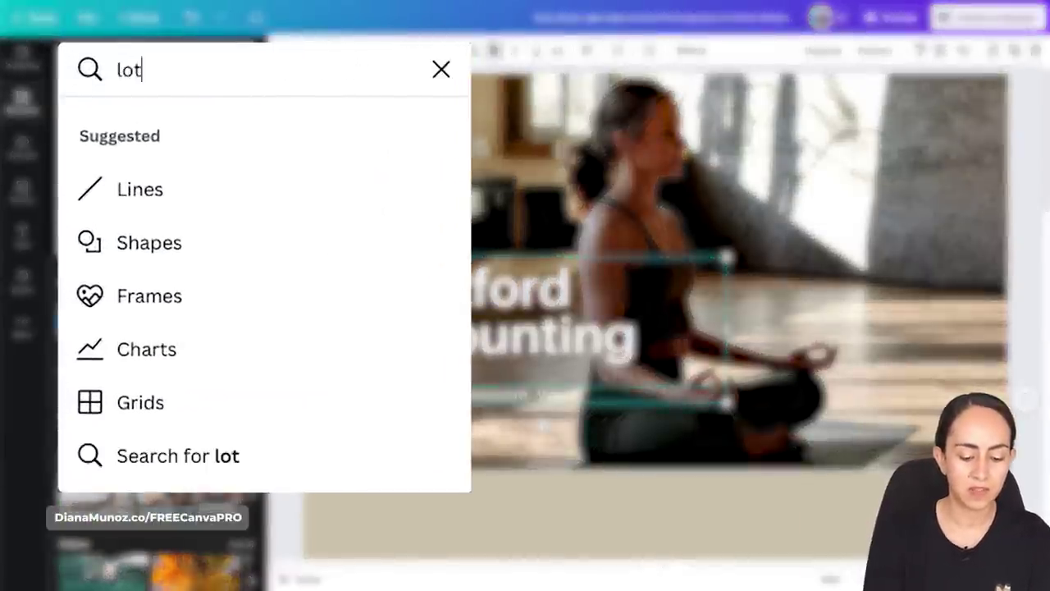
pyautogui.write('us')
pyautogui.press('Return')
pyautogui.click(90, 176)
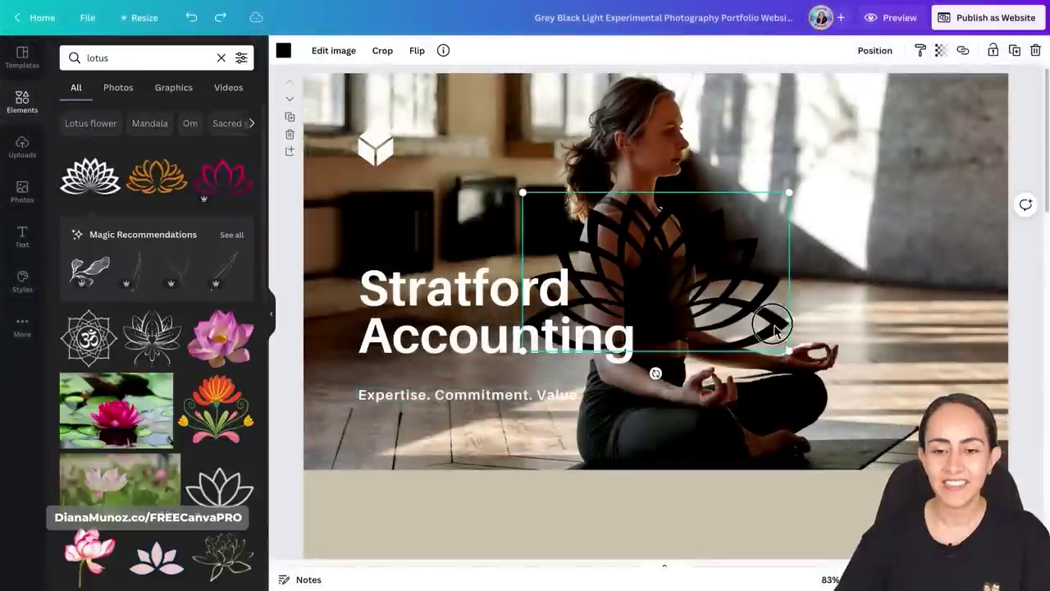
# Step: Shrink the lotus graphic to logo size, place it over the cube logo and recolour it white
pyautogui.moveTo(774, 328); pyautogui.dragTo(388, 160)
pyautogui.click(283, 50)
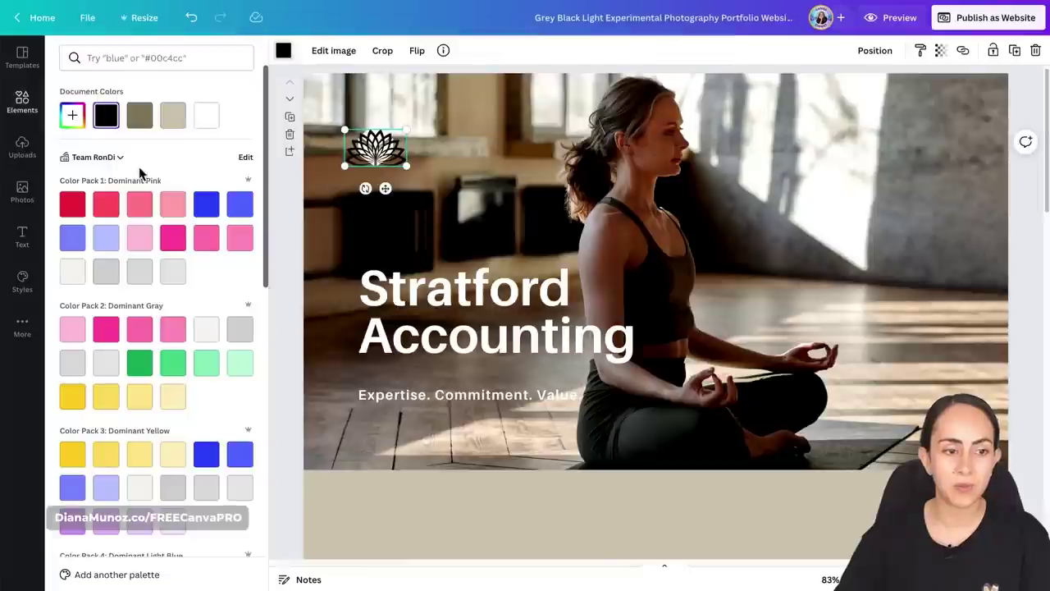
pyautogui.click(206, 115)
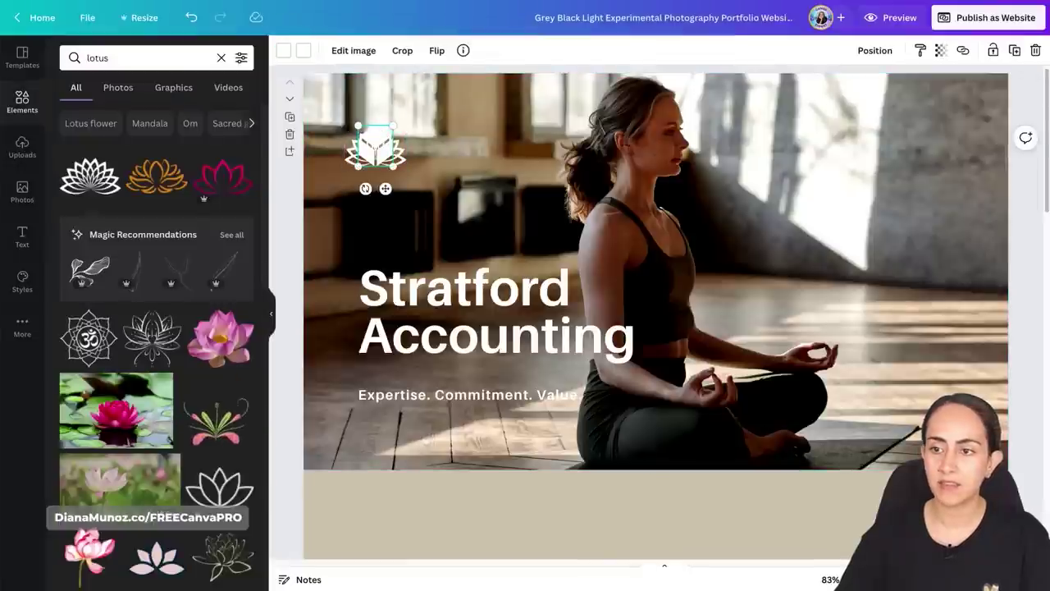
# Step: Delete the cube logo and align the lotus with the start of the title text
pyautogui.click(379, 164)
pyautogui.moveTo(380, 164); pyautogui.dragTo(388, 165)
pyautogui.click(293, 328)
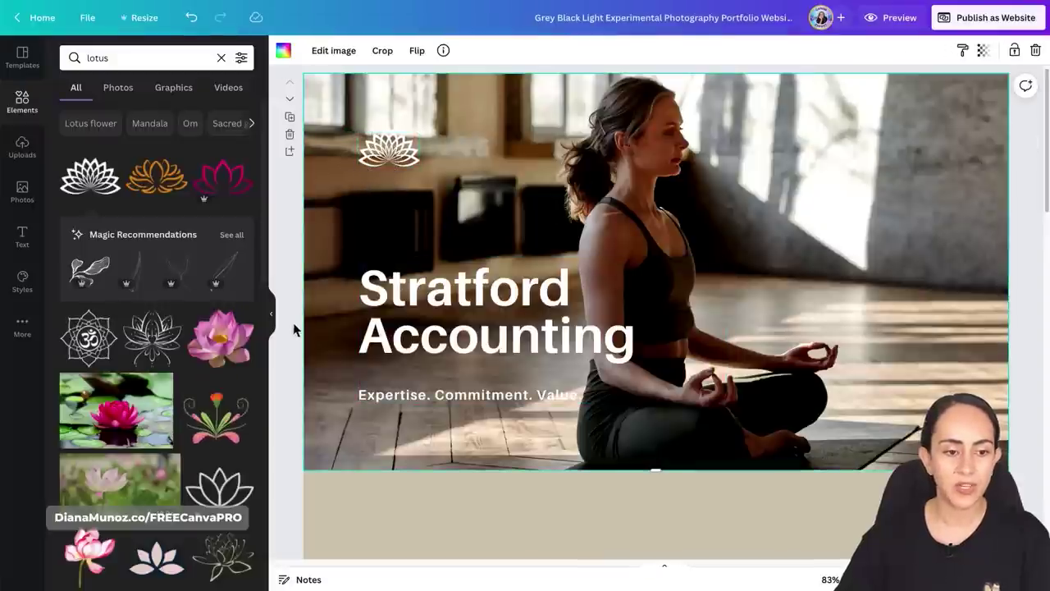
pyautogui.click(274, 316)
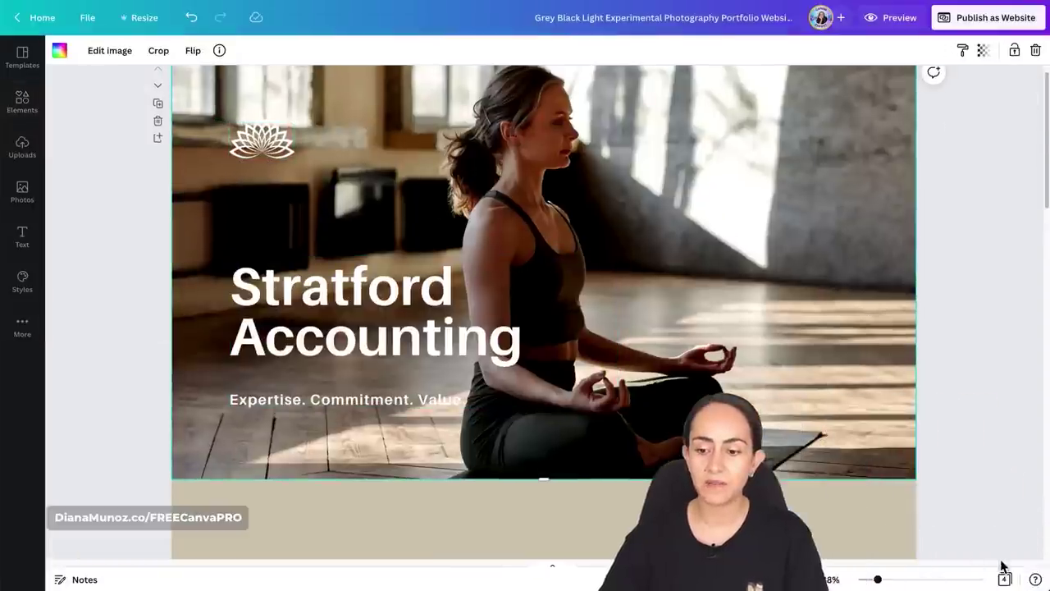
pyautogui.click(1002, 578)
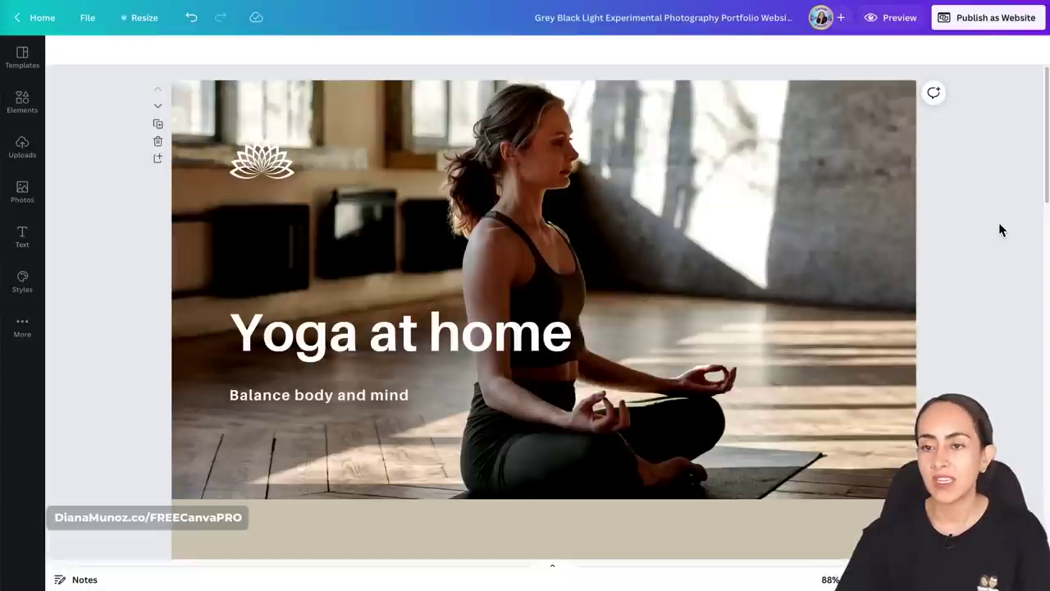
# Step: Preview the website in the desktop and tablet layouts, checking each down to the Let's chat section
pyautogui.click(900, 31)
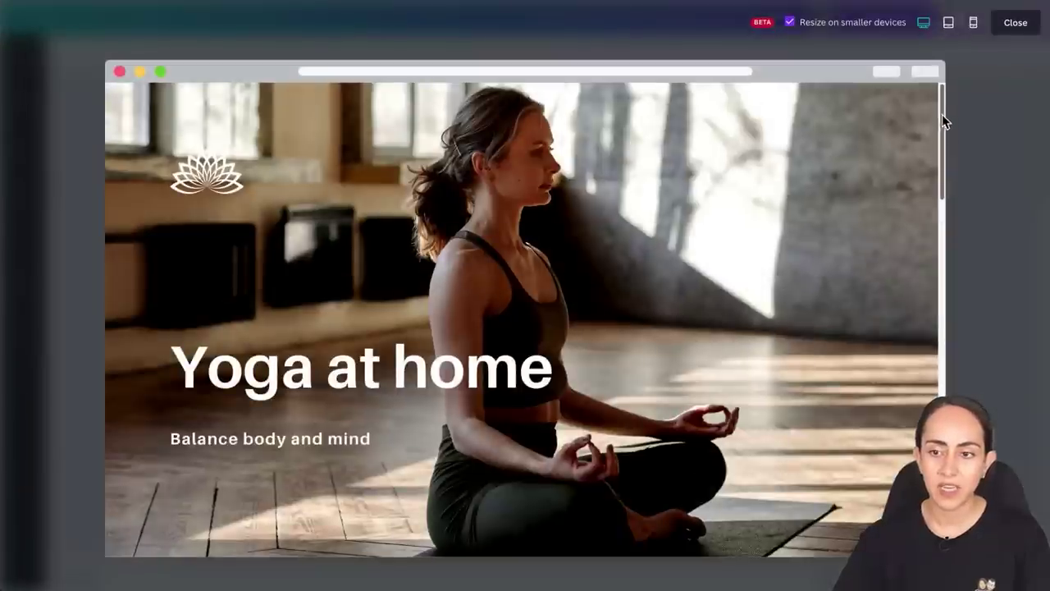
pyautogui.moveTo(942, 114); pyautogui.dragTo(970, 421)
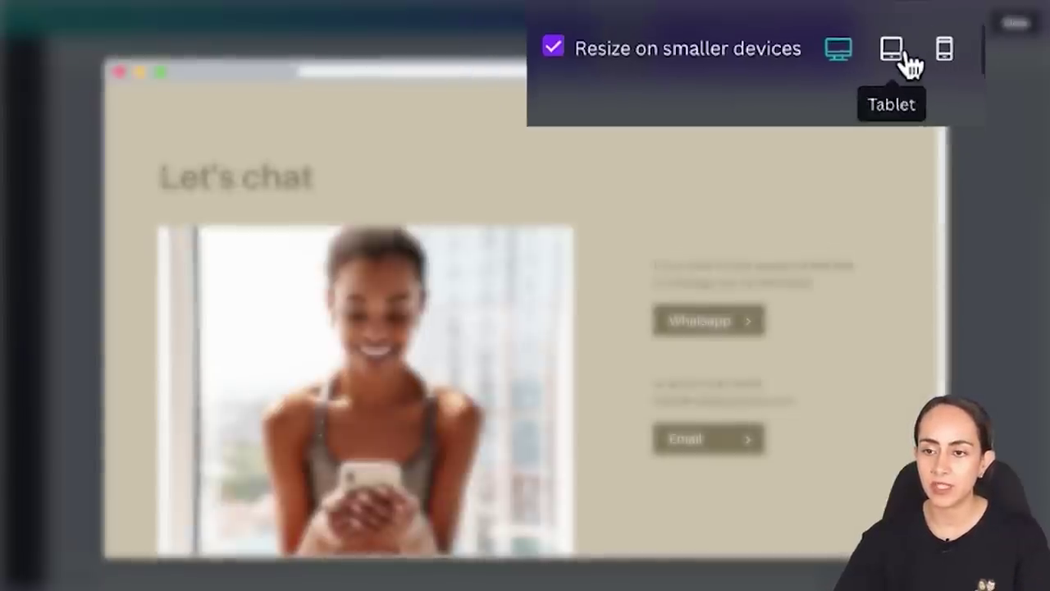
pyautogui.click(907, 62)
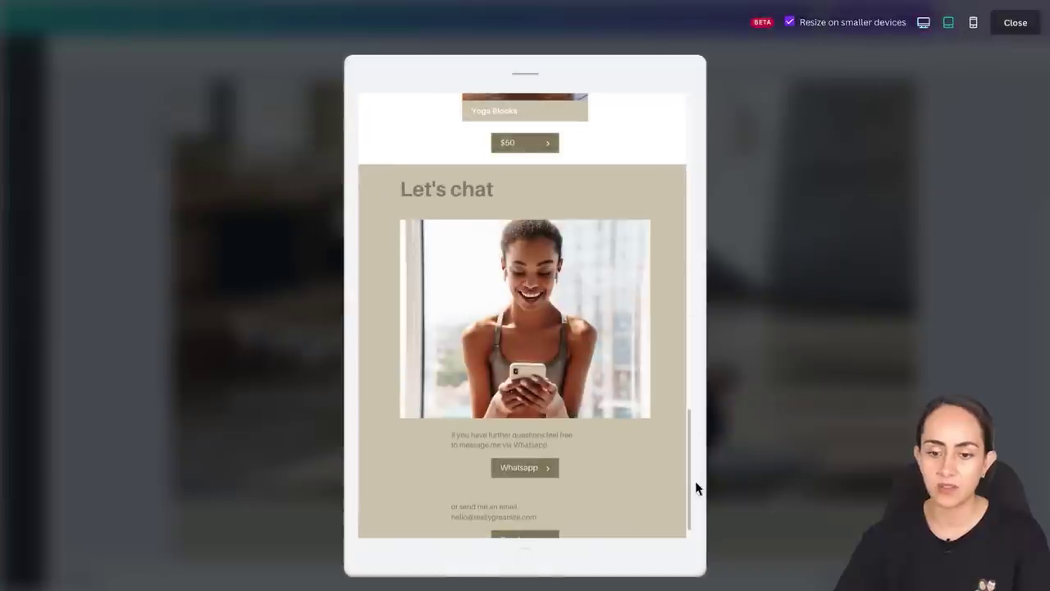
pyautogui.moveTo(689, 459)
pyautogui.mouseDown()
pyautogui.moveTo(687, 106)
pyautogui.moveTo(686, 479)
pyautogui.mouseUp()
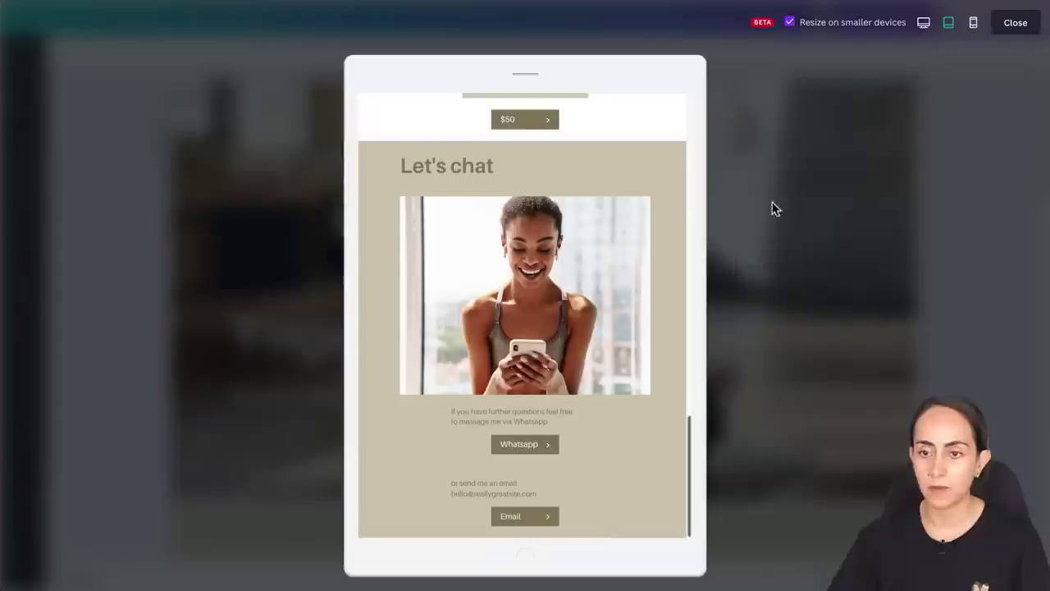
# Step: Preview the website in the mobile layout, check the Let's chat section, and close the preview
pyautogui.click(973, 23)
pyautogui.moveTo(626, 457); pyautogui.dragTo(624, 478)
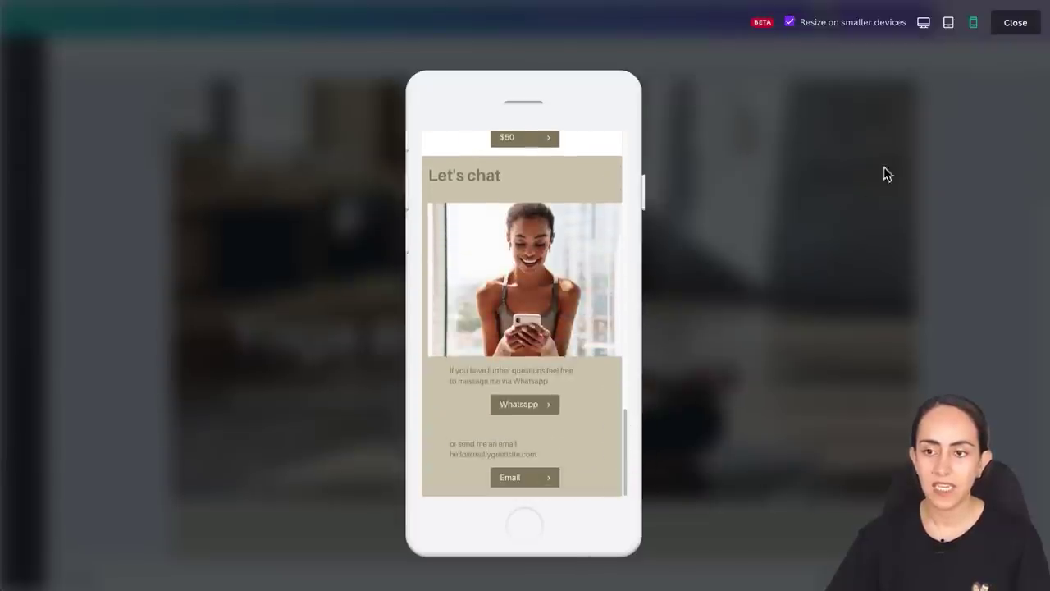
pyautogui.click(1014, 33)
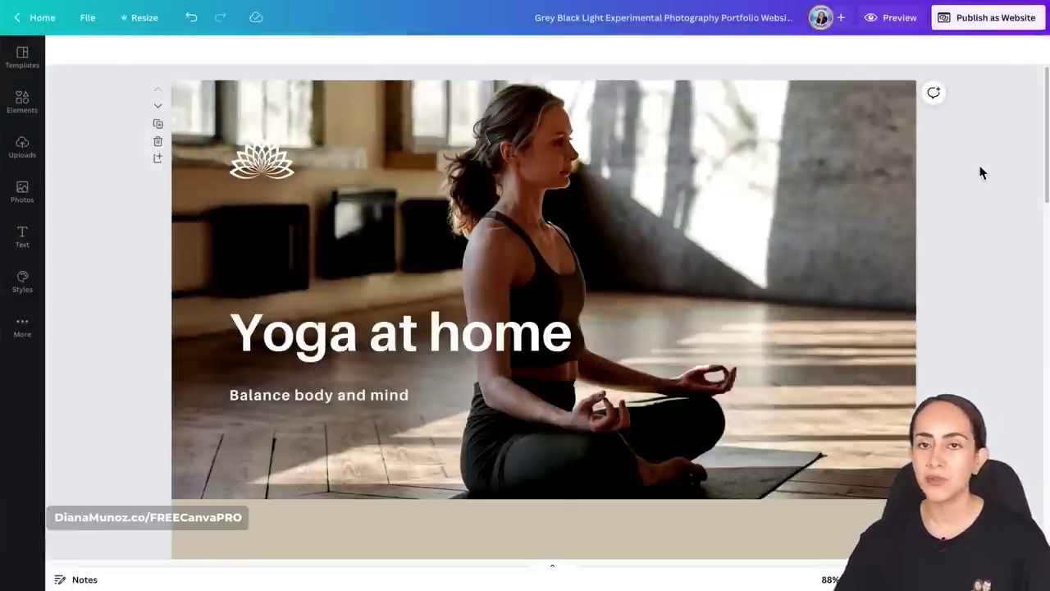
# Step: Examine the Start now section with its price buttons for the online classes, yoga mat and yoga blocks
pyautogui.scroll(-1, 981, 172)
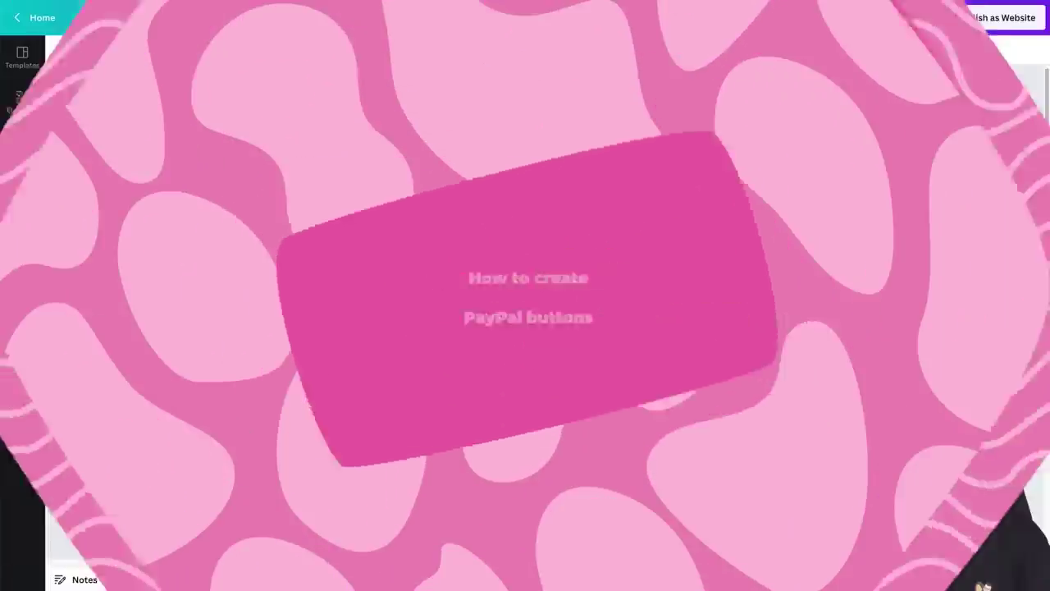
pyautogui.scroll(-5, 982, 172)
pyautogui.scroll(-3, 982, 173)
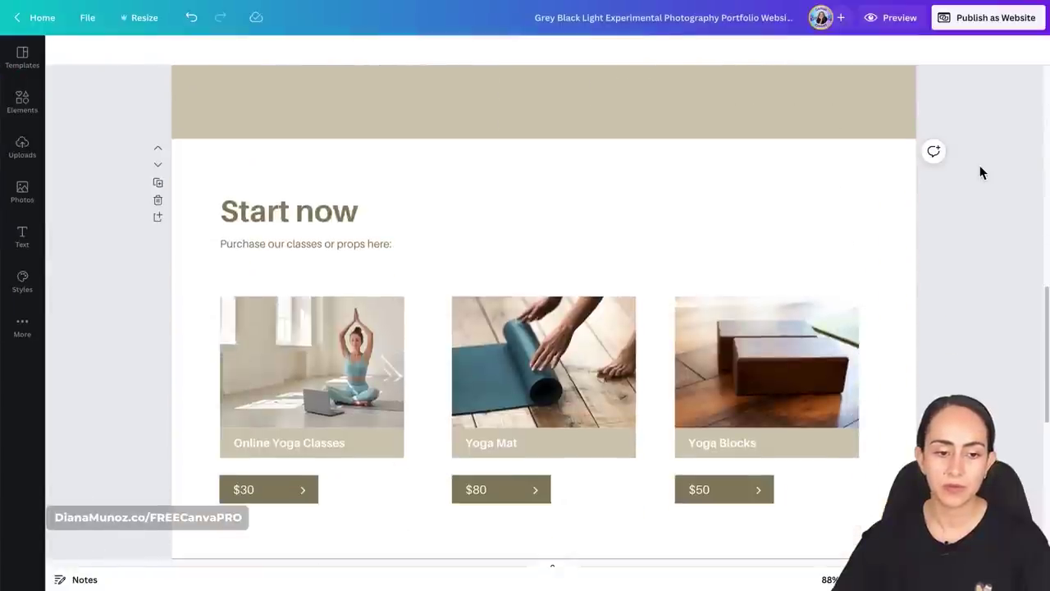
pyautogui.moveTo(747, 399); pyautogui.dragTo(454, 358)
pyautogui.moveTo(780, 418); pyautogui.dragTo(200, 364)
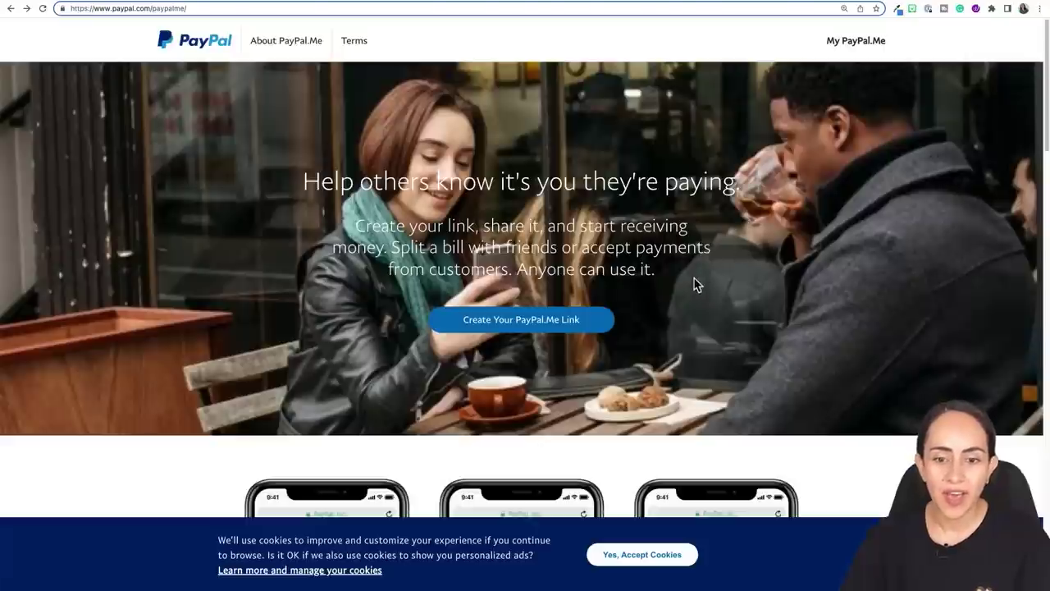
# Step: On PayPal's website, read how PayPal.Me works, who it is for, and the article on creating a shareable payment link
pyautogui.moveTo(659, 275); pyautogui.dragTo(514, 269)
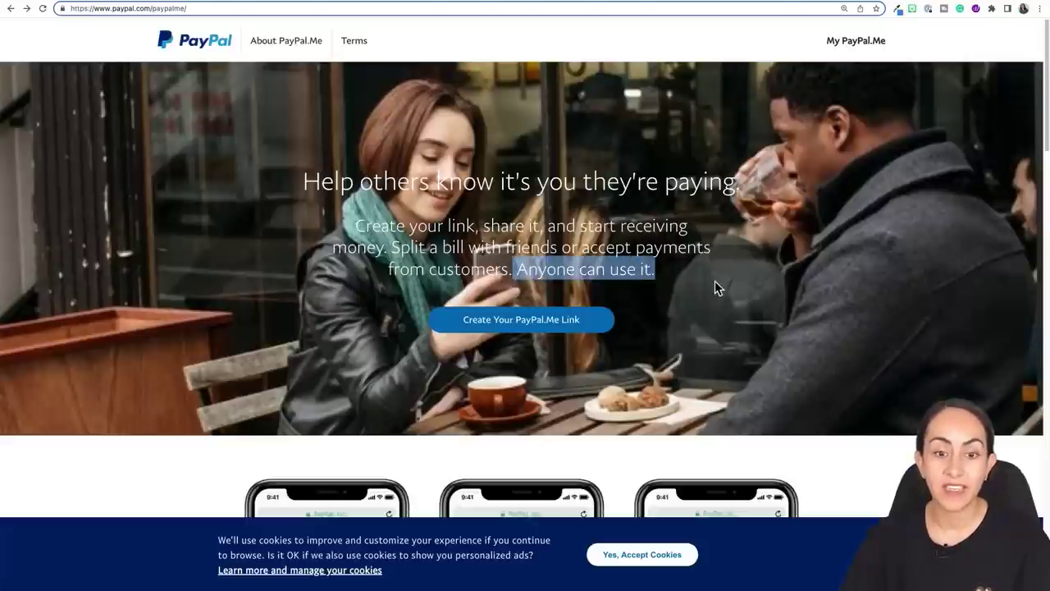
pyautogui.scroll(-5, 740, 328)
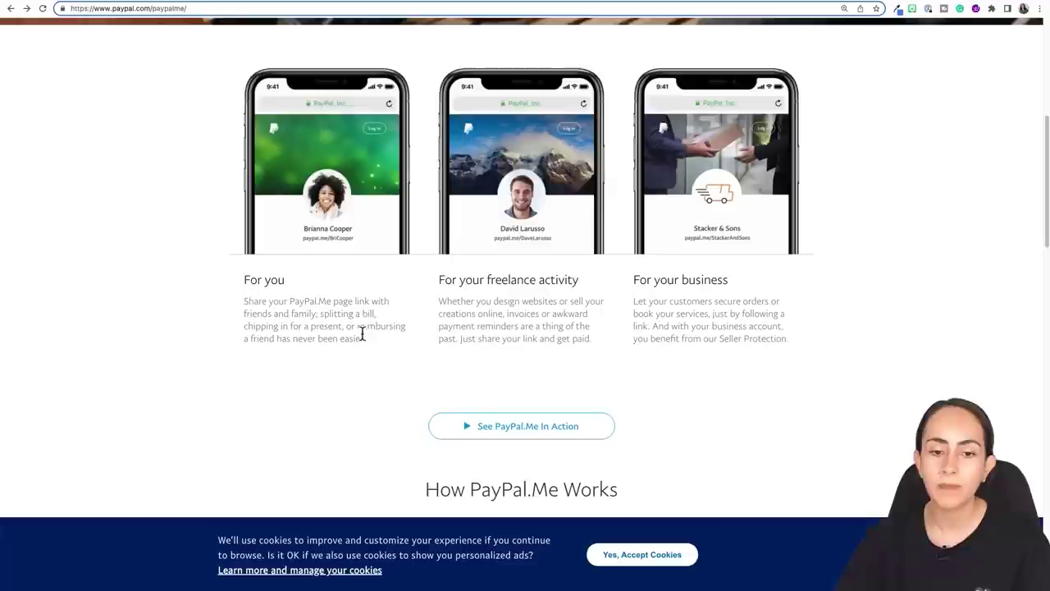
pyautogui.moveTo(438, 278); pyautogui.dragTo(590, 323)
pyautogui.moveTo(633, 278); pyautogui.dragTo(780, 356)
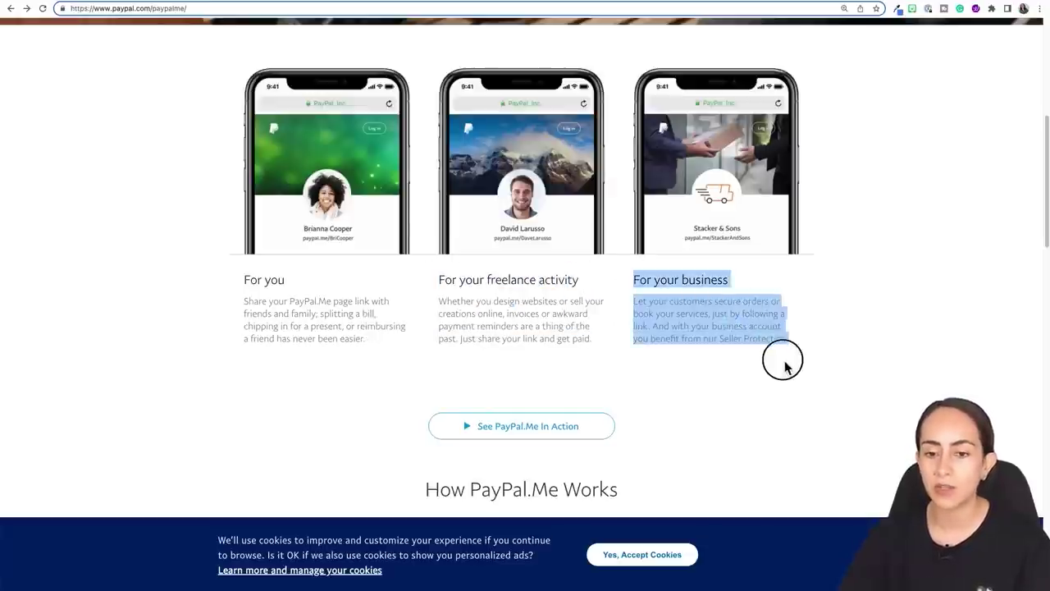
pyautogui.click(836, 364)
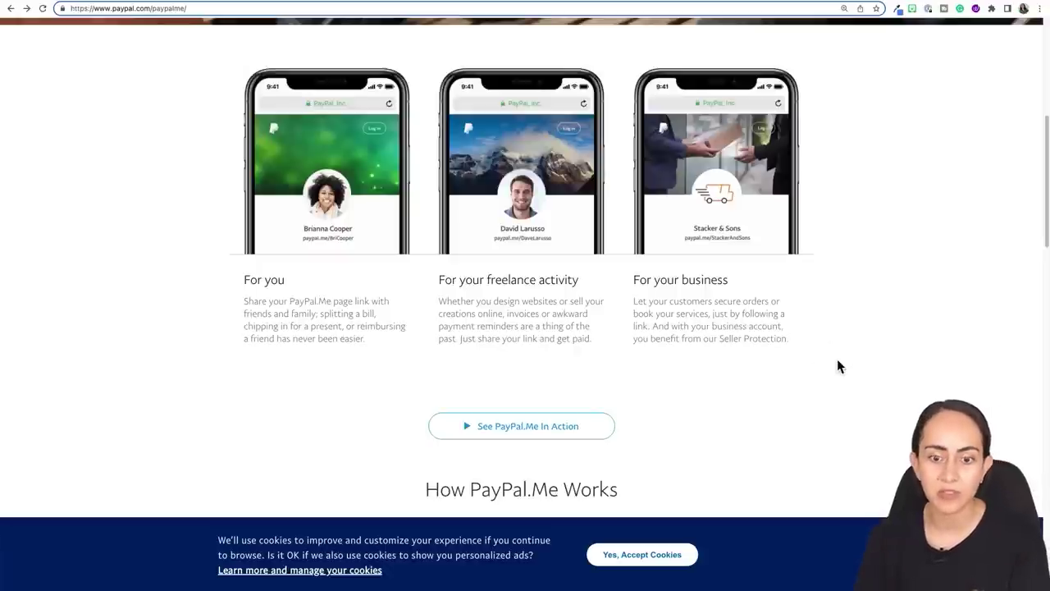
pyautogui.scroll(-5, 836, 366)
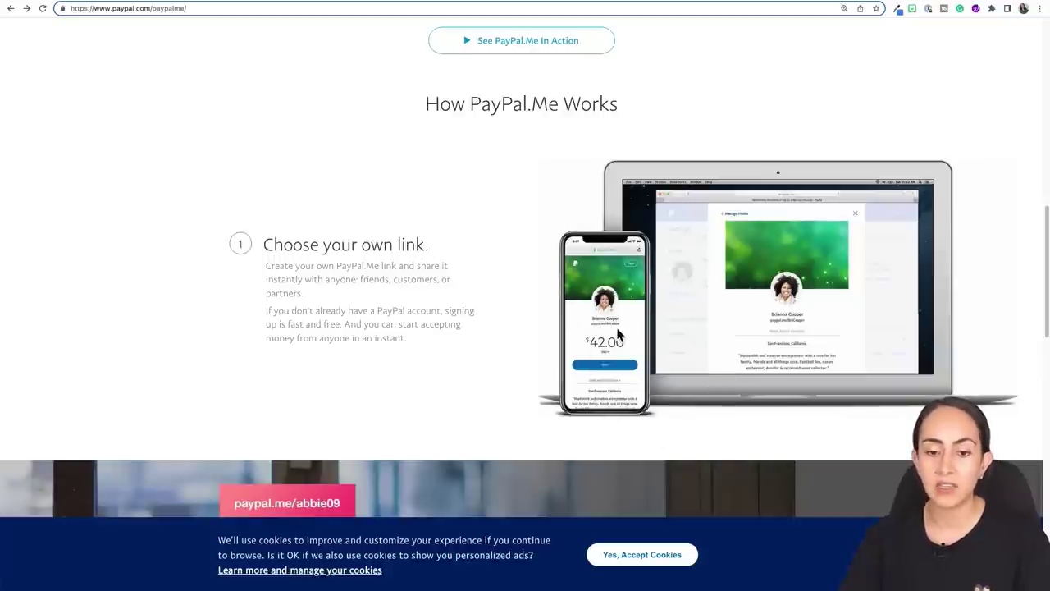
pyautogui.scroll(-4, 678, 386)
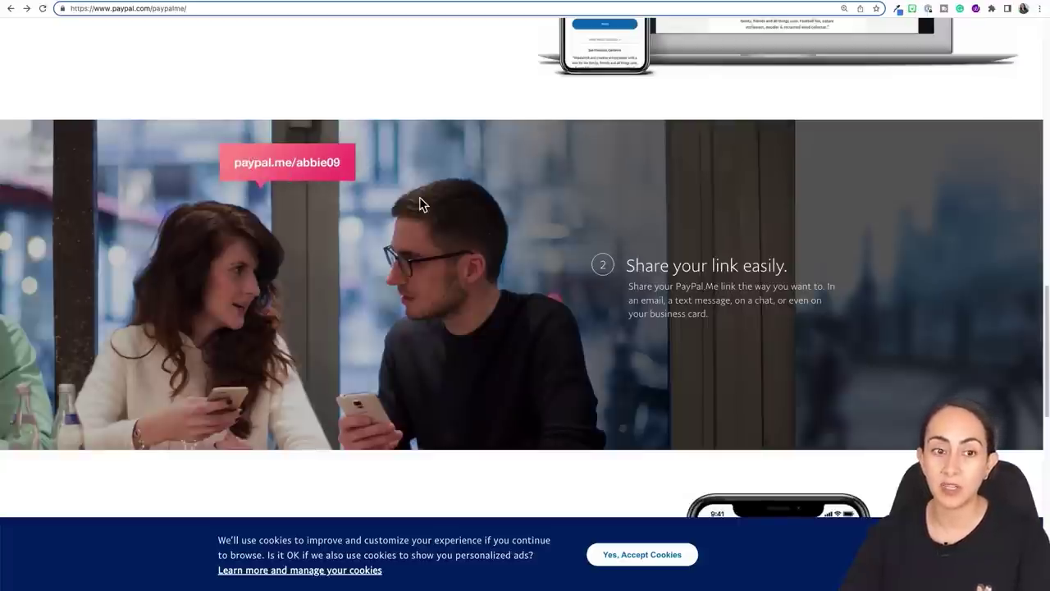
pyautogui.scroll(-5, 755, 295)
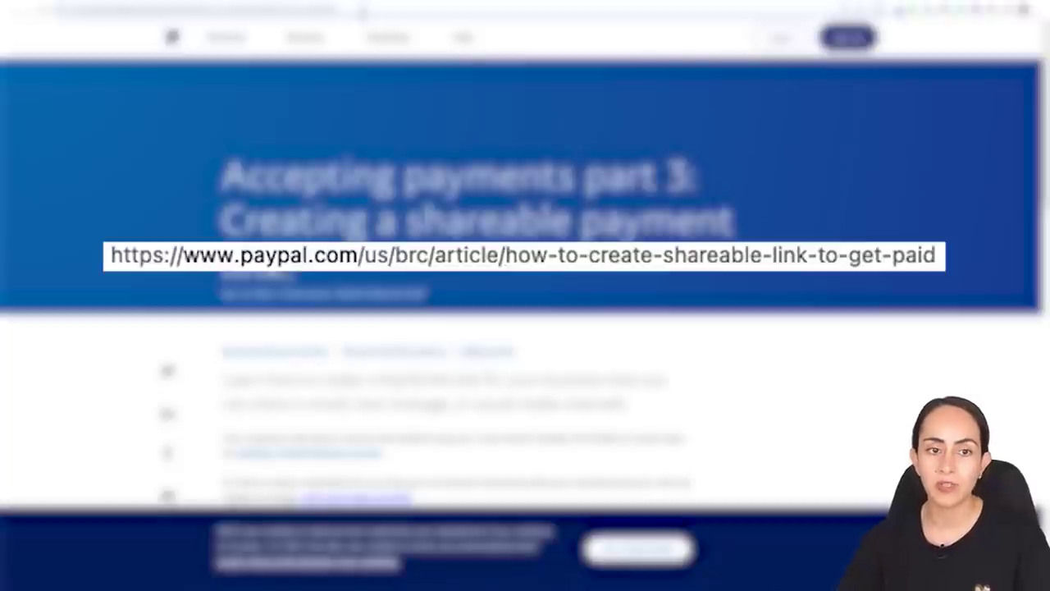
pyautogui.scroll(-3, 798, 337)
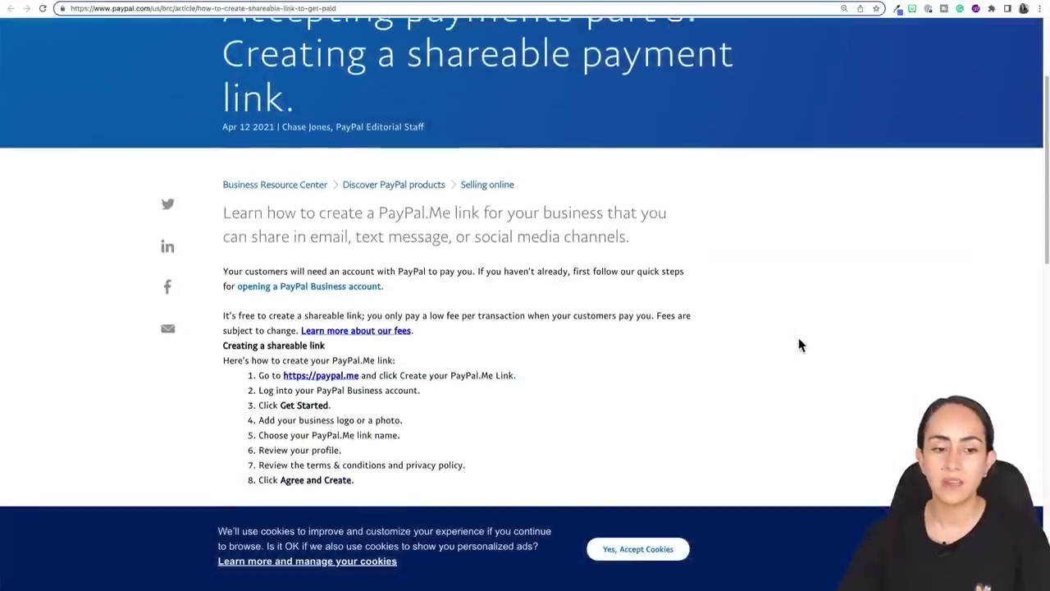
pyautogui.scroll(-3, 798, 337)
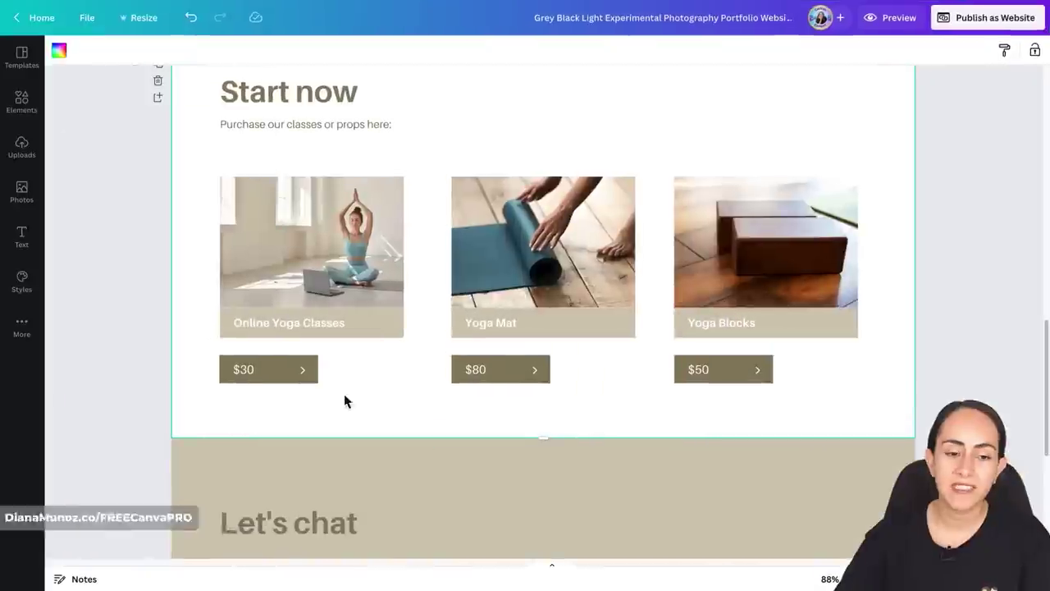
# Step: Back in the Canva website design, link the $30 button under Online Yoga Classes to the example PayPal.Me payment address
pyautogui.click(317, 369)
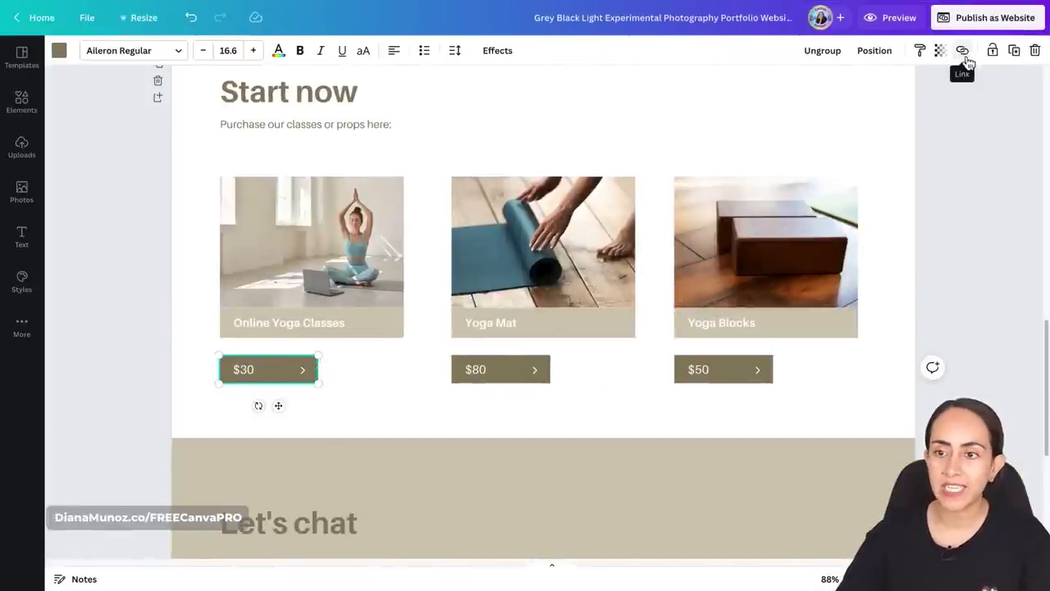
pyautogui.click(964, 52)
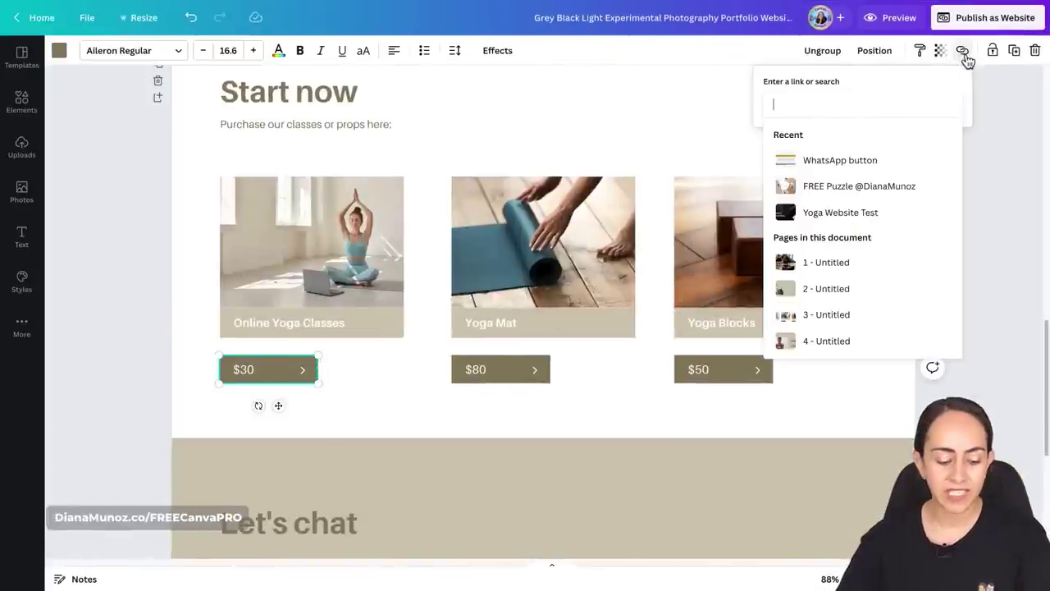
pyautogui.write('paypal.me/abbie09')
pyautogui.press('Return')
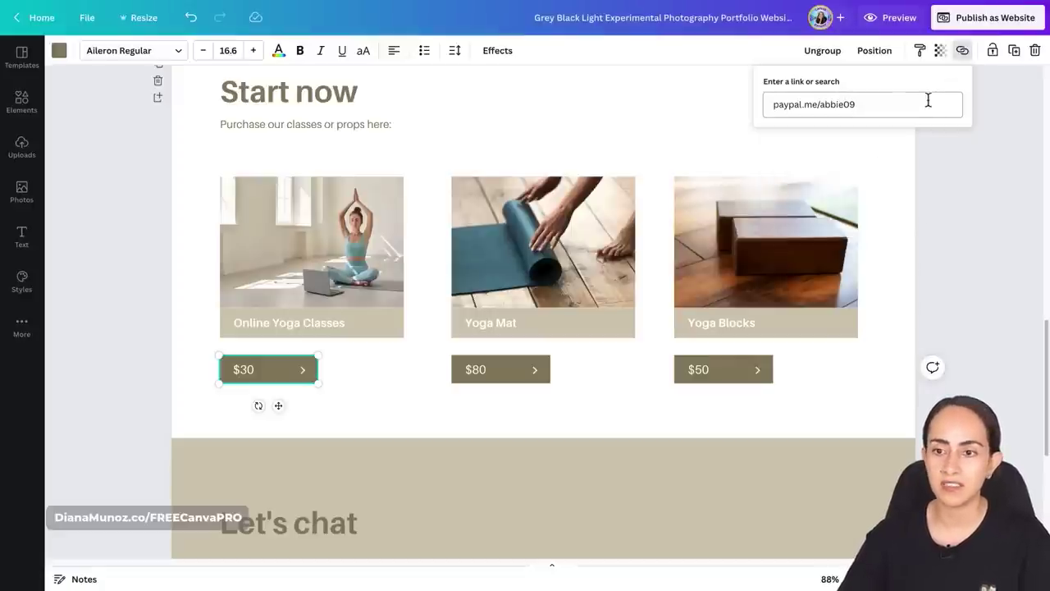
pyautogui.click(927, 104)
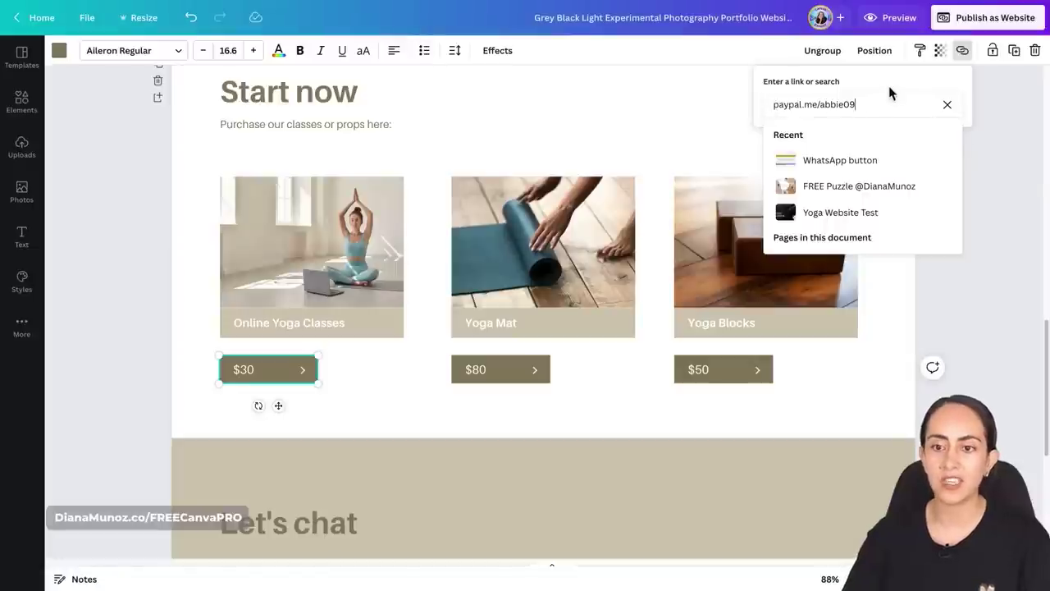
pyautogui.press('Return')
# Step: Open the link entry of the $80 Yoga Mat button and of the $50 Yoga Blocks button, entering no address
pyautogui.click(501, 369)
pyautogui.click(962, 50)
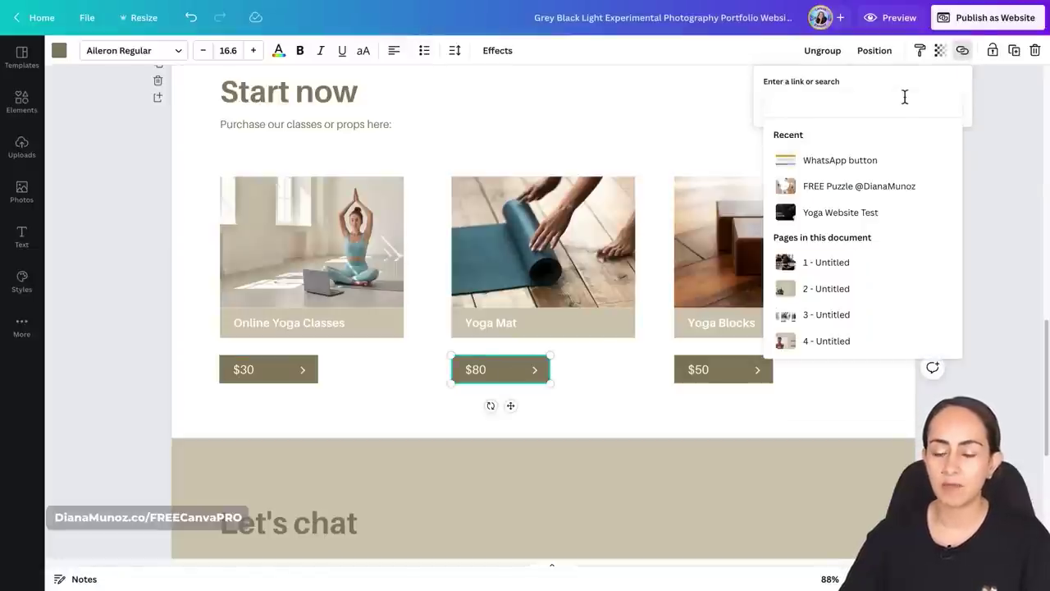
pyautogui.press('Escape')
pyautogui.click(766, 369)
pyautogui.click(962, 50)
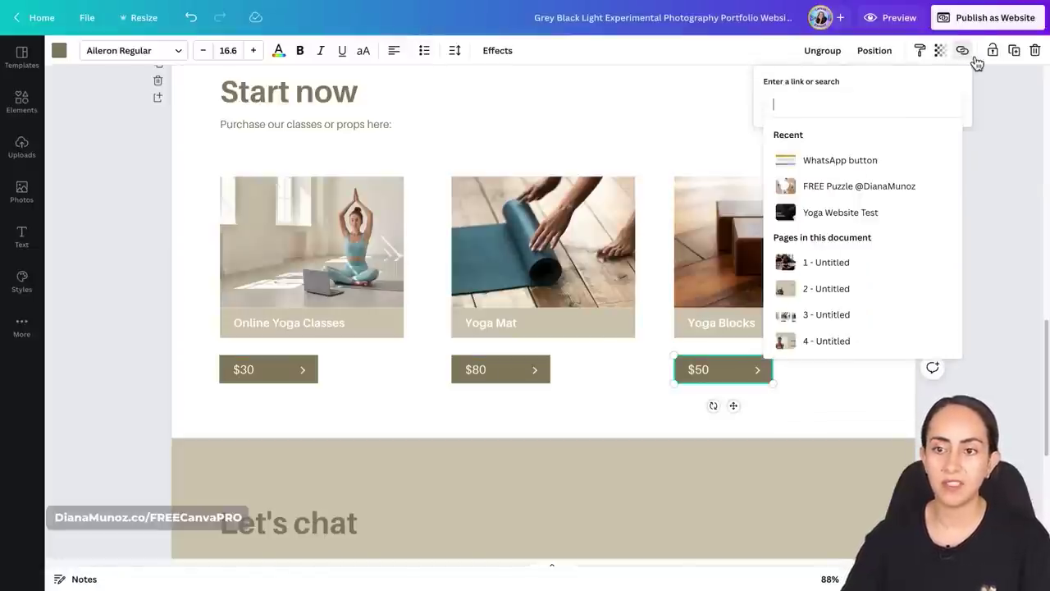
pyautogui.click(964, 216)
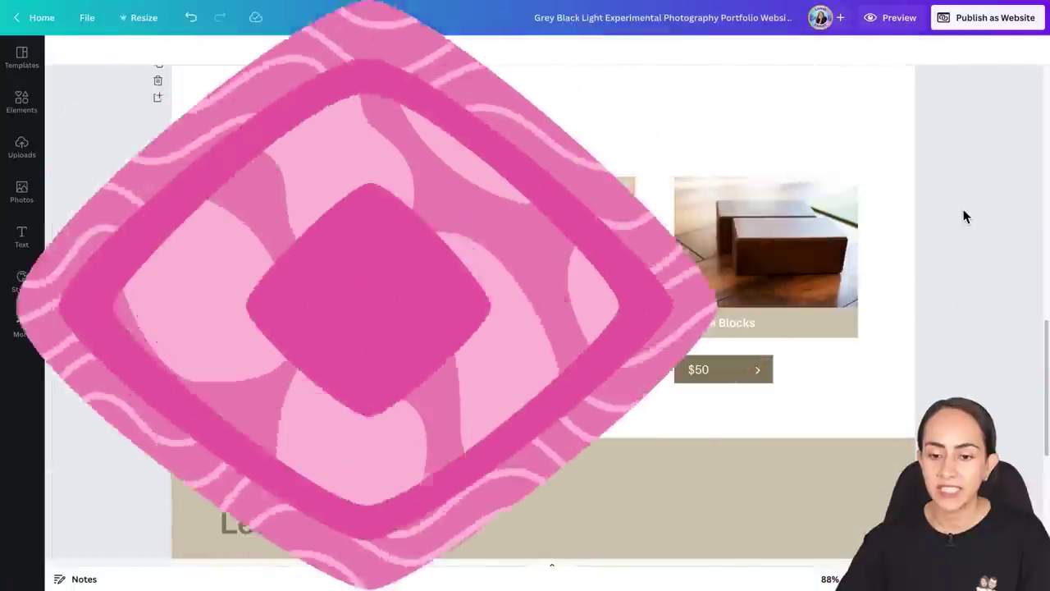
pyautogui.scroll(-1, 964, 216)
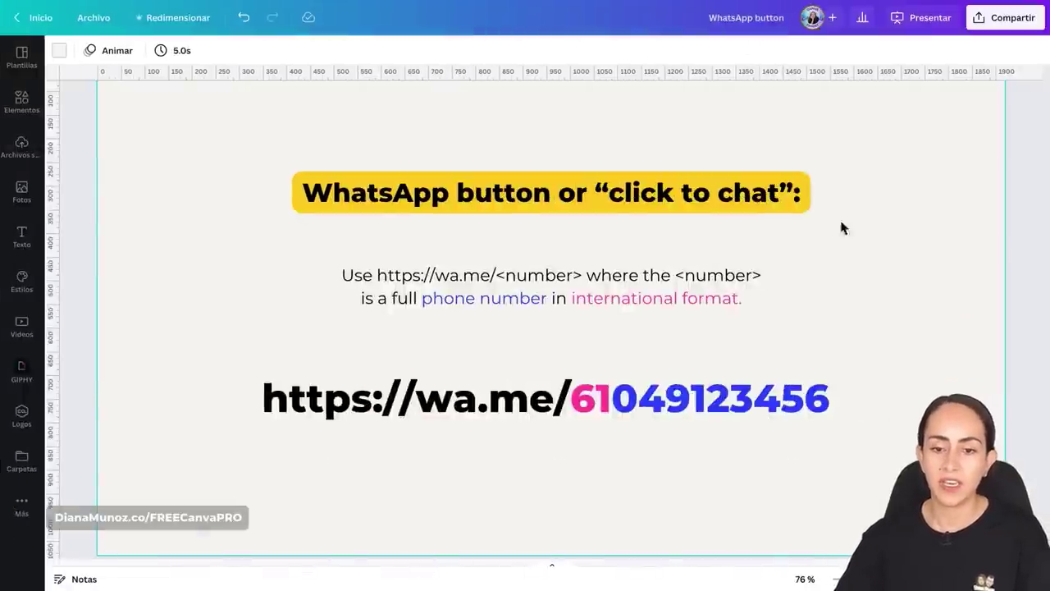
pyautogui.click(588, 387)
pyautogui.moveTo(578, 397); pyautogui.dragTo(255, 400)
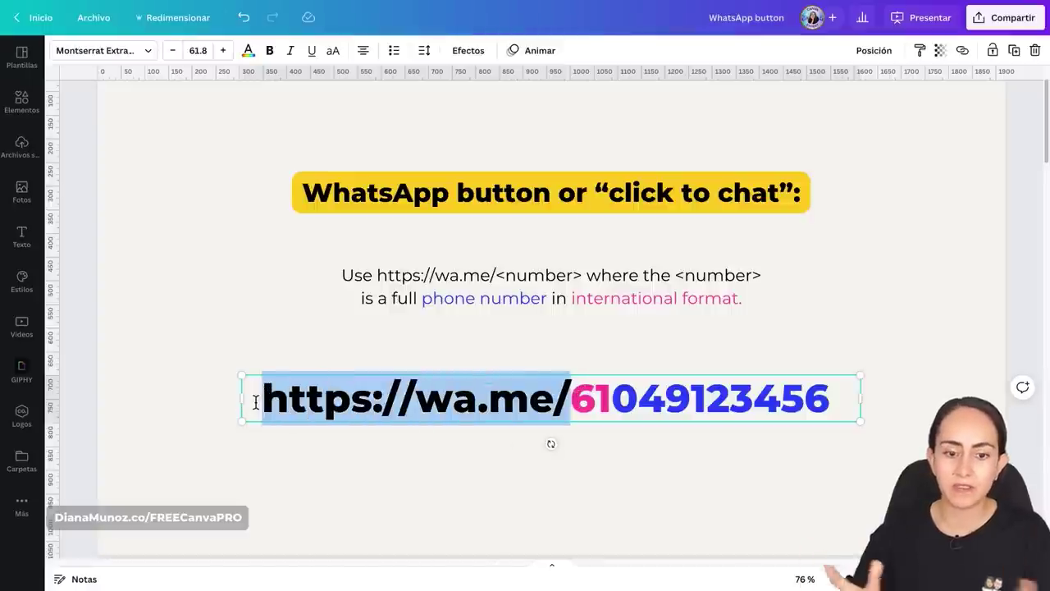
pyautogui.moveTo(572, 399); pyautogui.dragTo(610, 408)
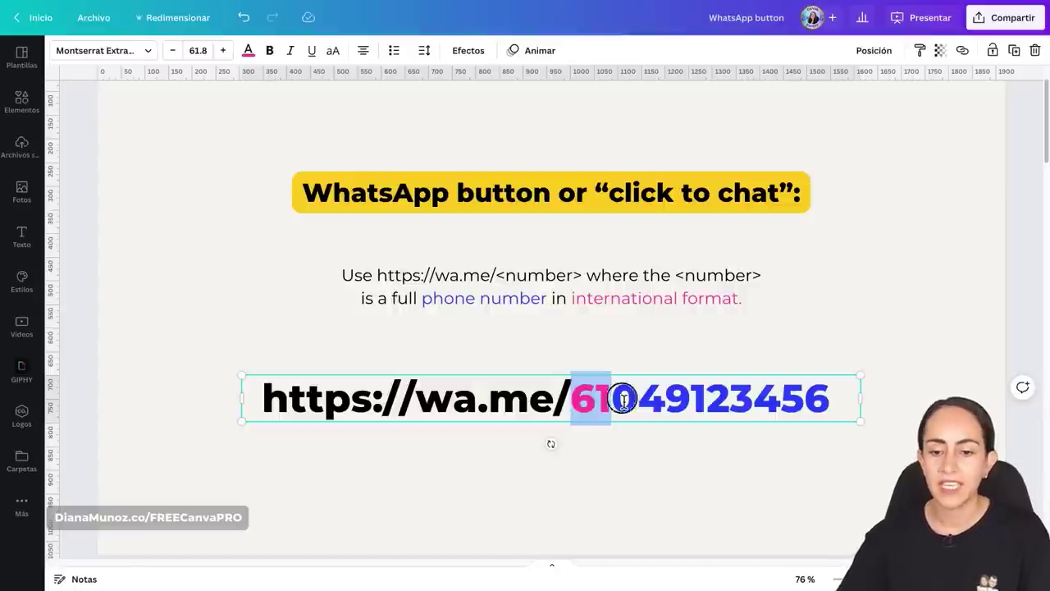
pyautogui.moveTo(611, 398); pyautogui.dragTo(840, 401)
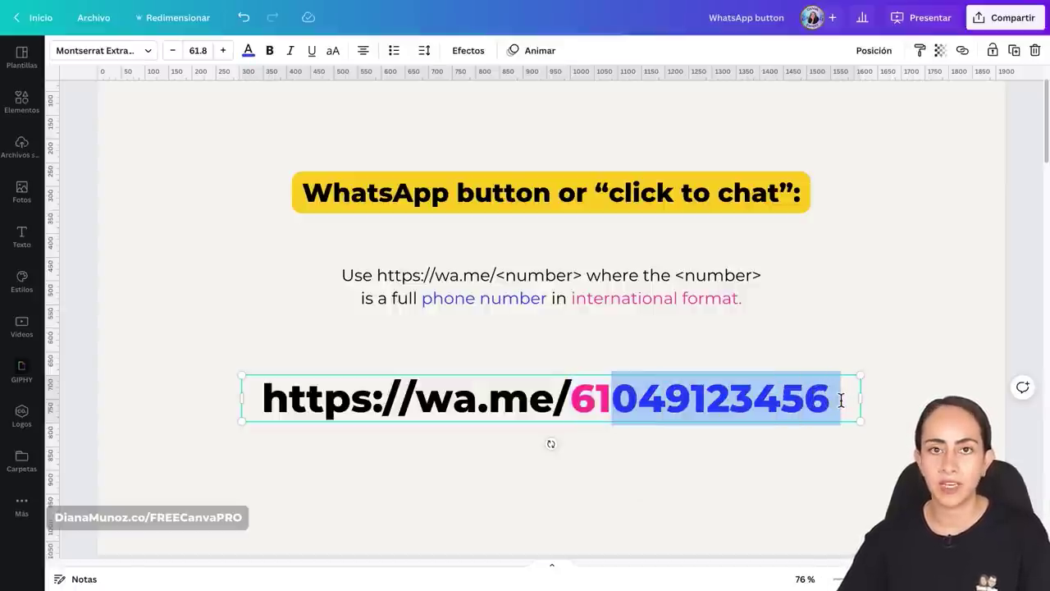
pyautogui.click(928, 322)
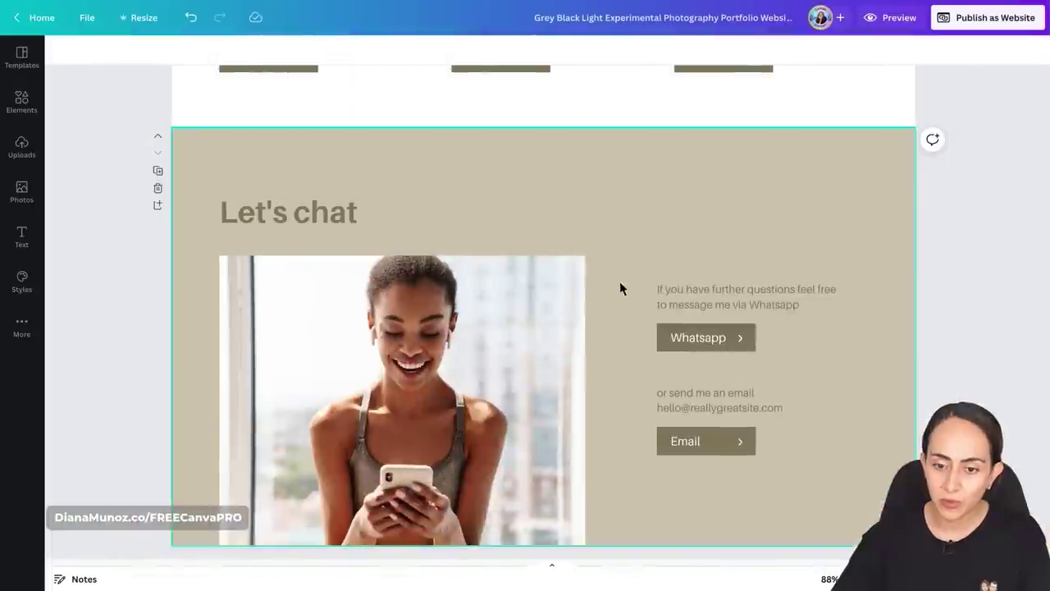
# Step: In the website's Let's chat section, link the Whatsapp button to the wa.me address with the phone number
pyautogui.click(745, 342)
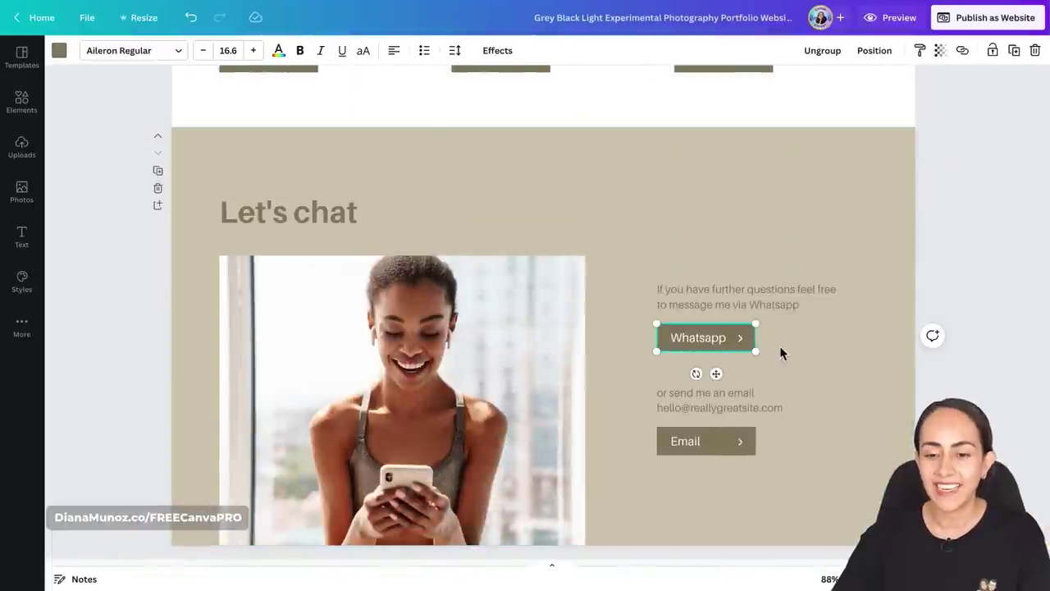
pyautogui.click(963, 51)
pyautogui.hotkey('ctrl', 'v')
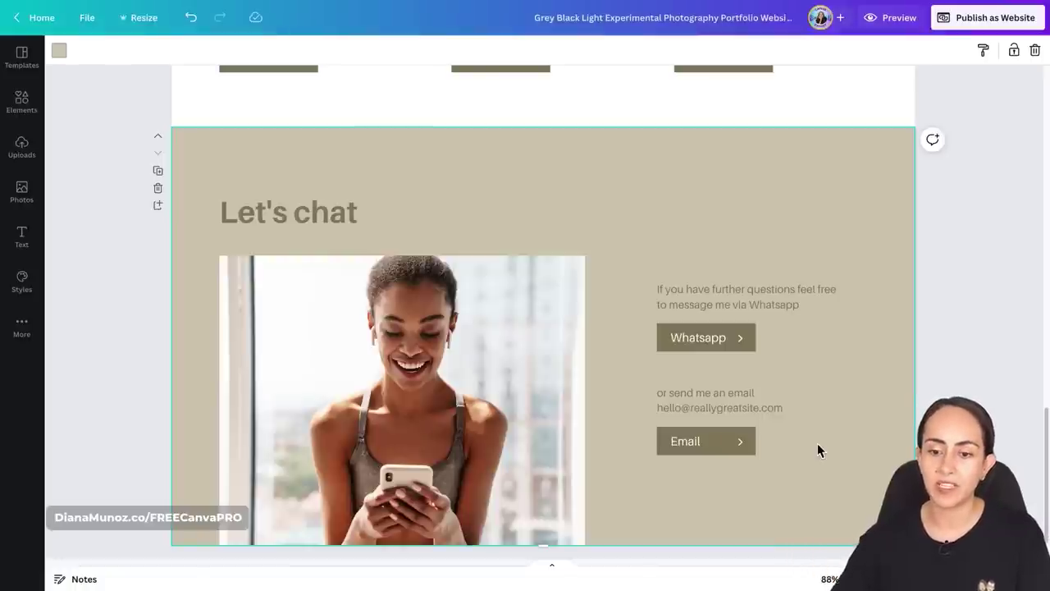
# Step: Copy the contact e-mail address from the Let's chat text and set it as the Email button's link
pyautogui.click(785, 413)
pyautogui.tripleClick(787, 409)
pyautogui.hotkey('ctrl', 'c')
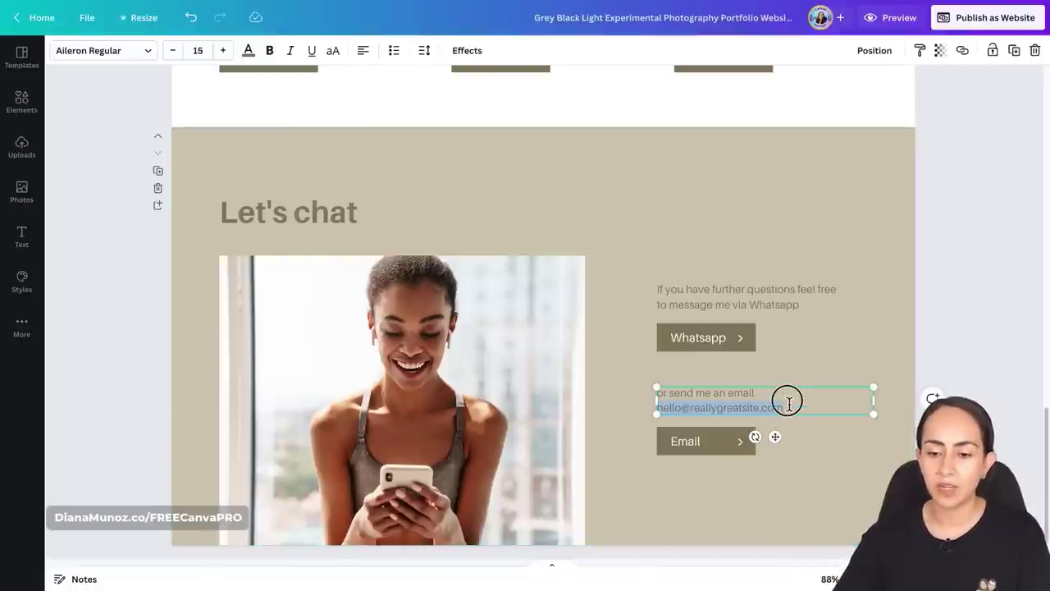
pyautogui.click(802, 509)
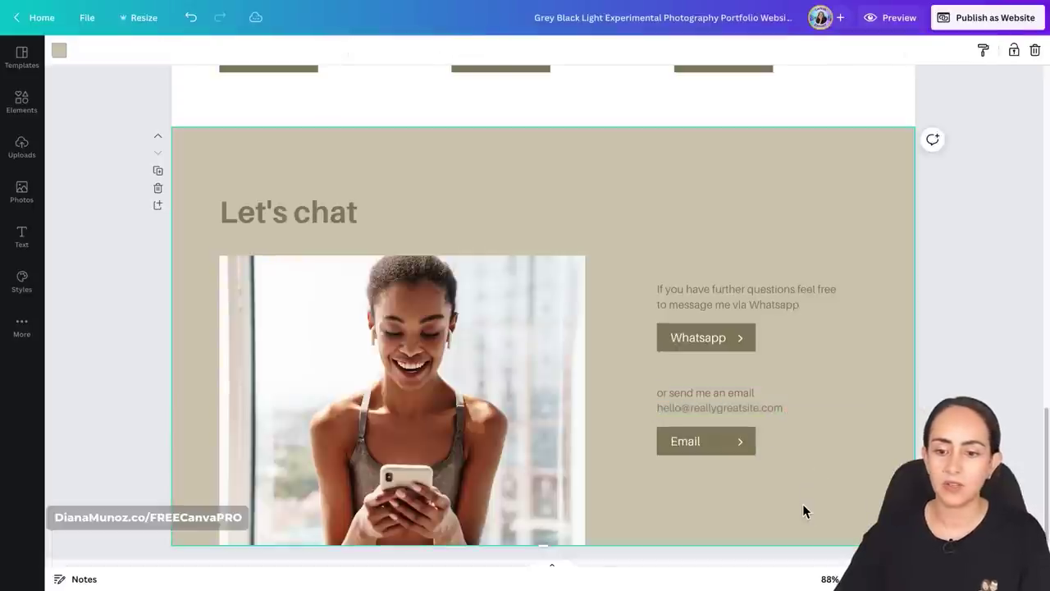
pyautogui.click(750, 451)
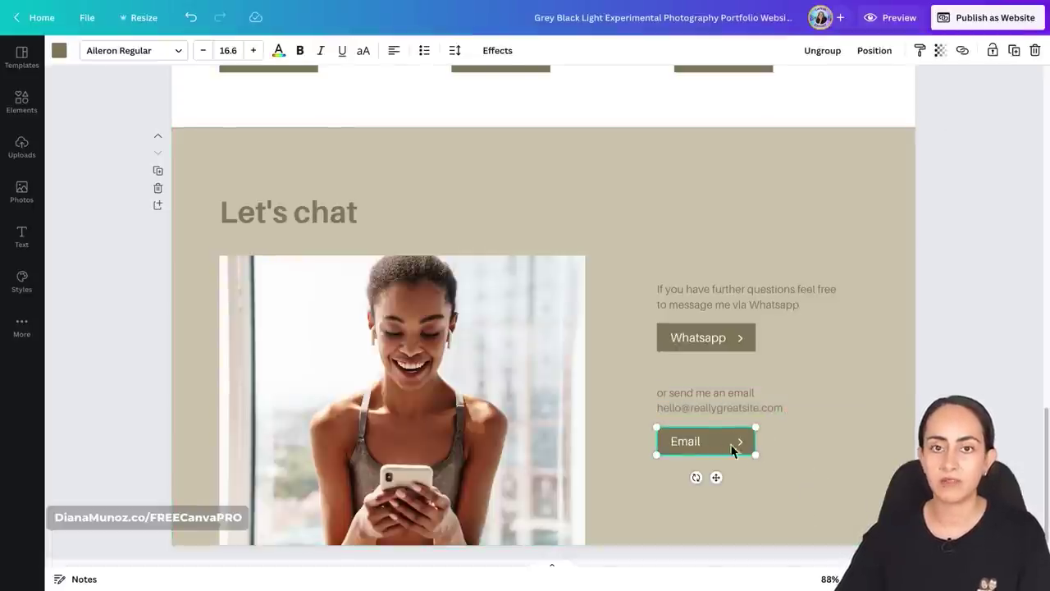
pyautogui.click(963, 51)
pyautogui.hotkey('ctrl', 'v')
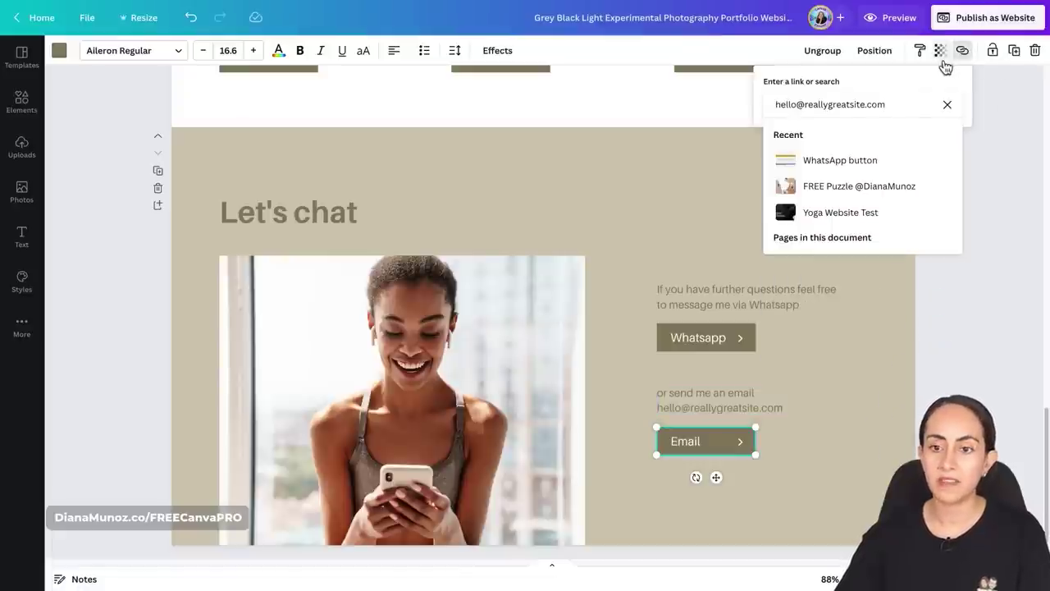
pyautogui.press('Return')
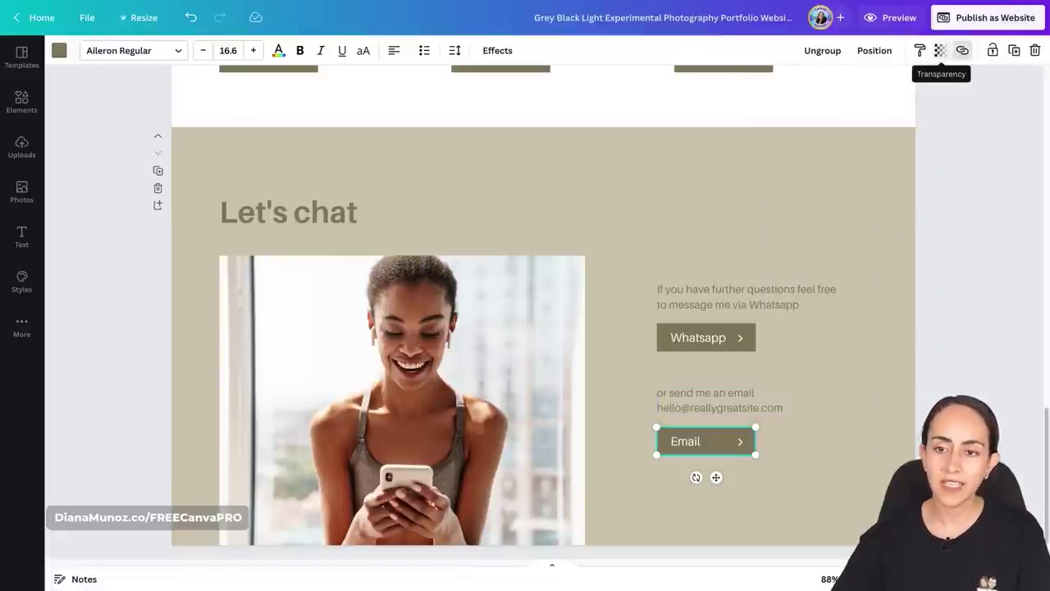
pyautogui.click(935, 307)
pyautogui.scroll(2, 935, 307)
pyautogui.scroll(-2, 935, 307)
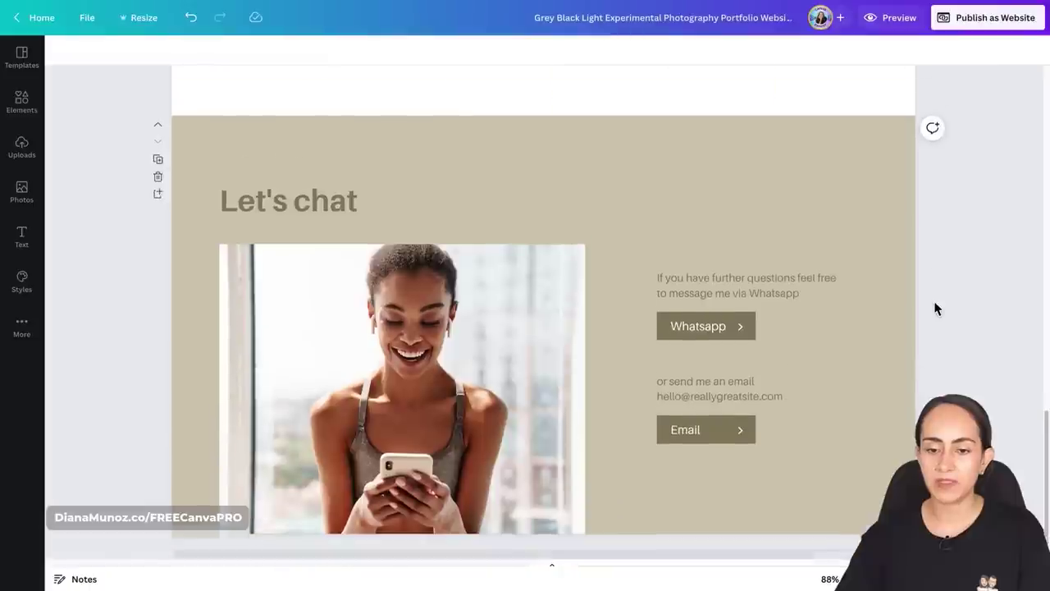
pyautogui.scroll(2, 943, 316)
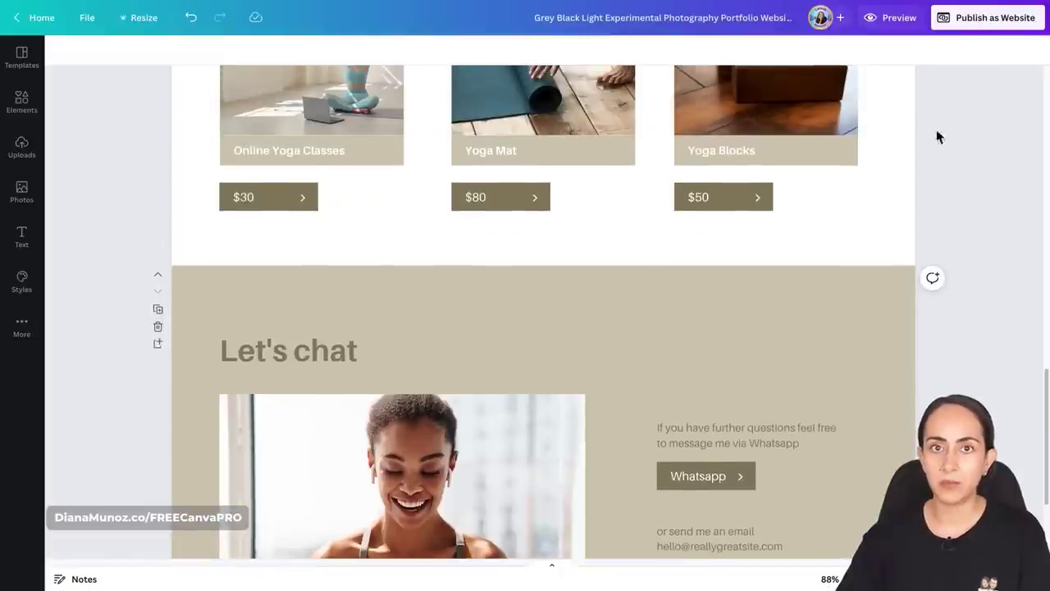
# Step: Preview the website and test the $30 Online Yoga Classes button's PayPal link in its Start now section, closing the opened page
pyautogui.click(892, 18)
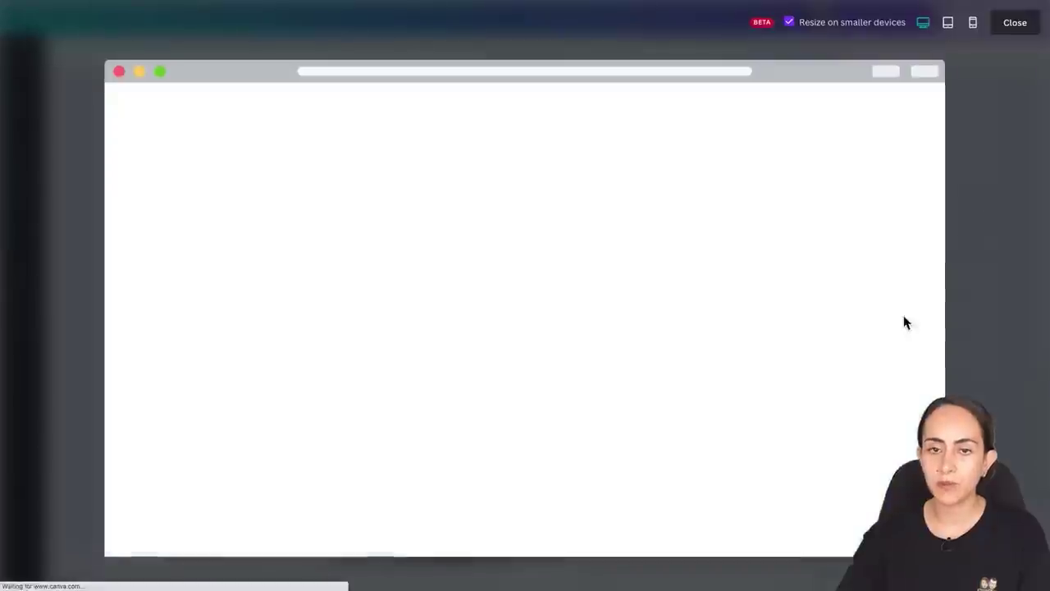
pyautogui.moveTo(944, 153); pyautogui.dragTo(940, 358)
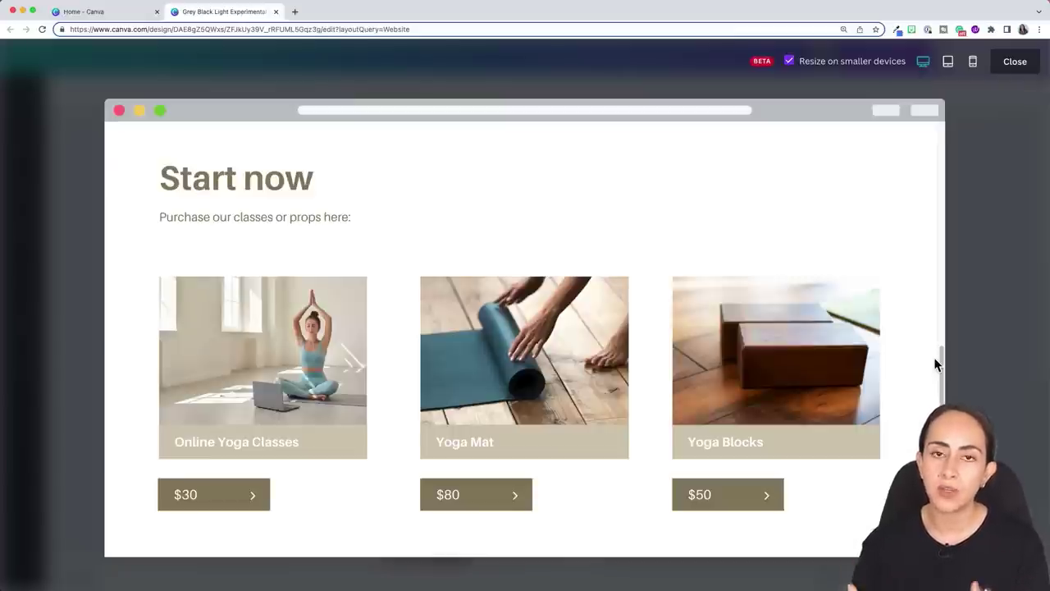
pyautogui.click(231, 508)
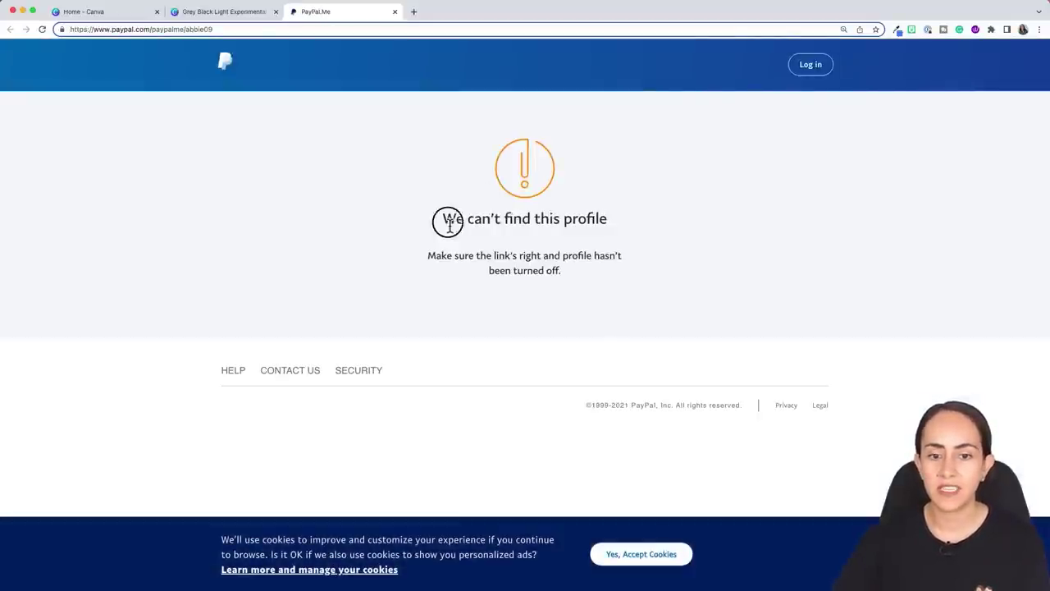
pyautogui.moveTo(445, 220); pyautogui.dragTo(647, 220)
pyautogui.moveTo(477, 255); pyautogui.dragTo(579, 276)
pyautogui.click(579, 277)
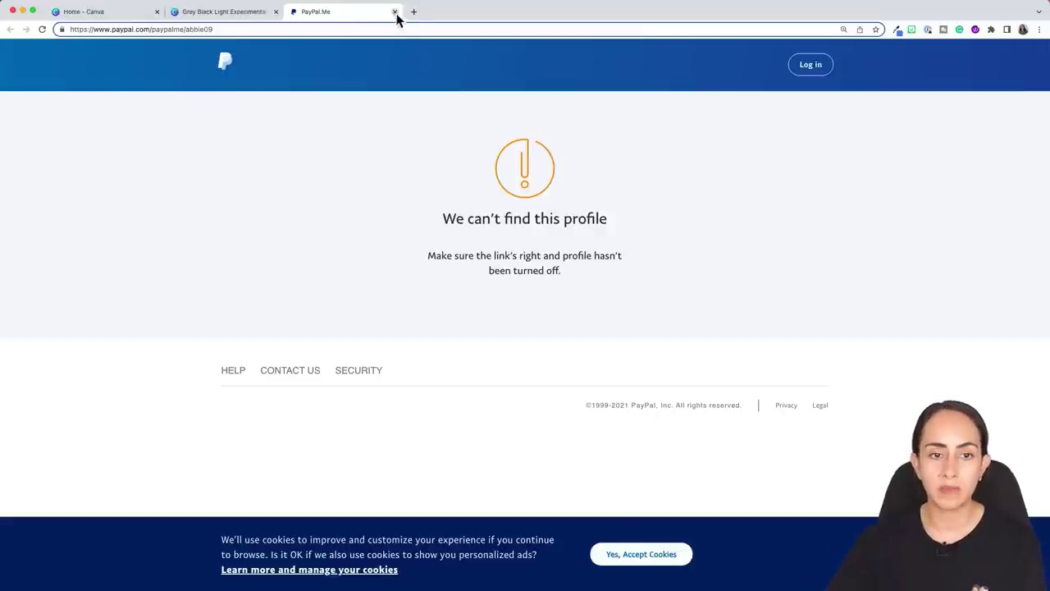
pyautogui.press('super+w')
# Step: Test the Whatsapp and Email buttons in the preview's Let's chat section, closing the opened WhatsApp page
pyautogui.scroll(-5, 893, 386)
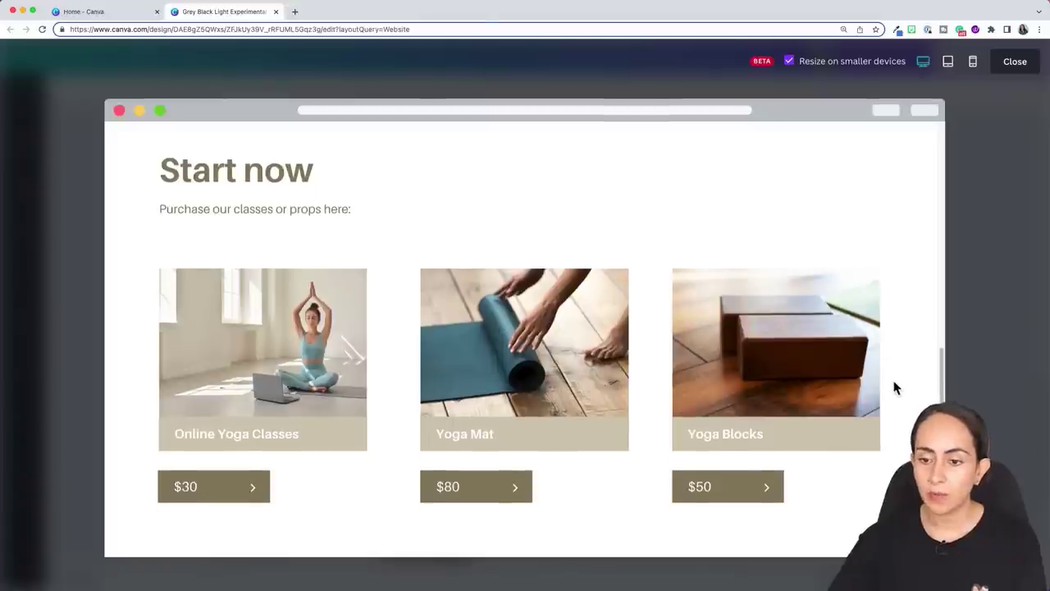
pyautogui.scroll(-5, 893, 387)
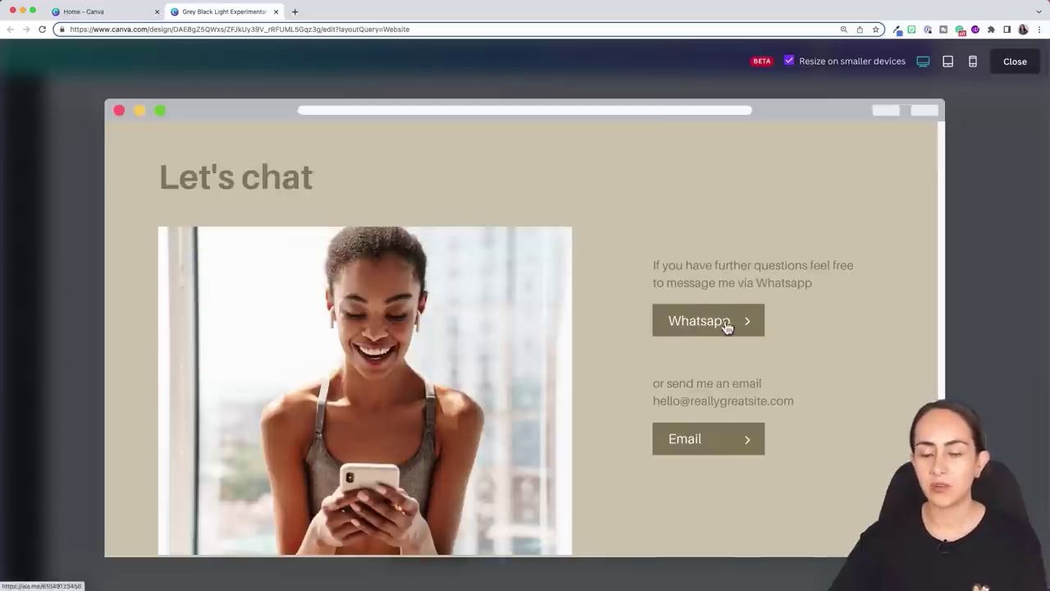
pyautogui.click(734, 333)
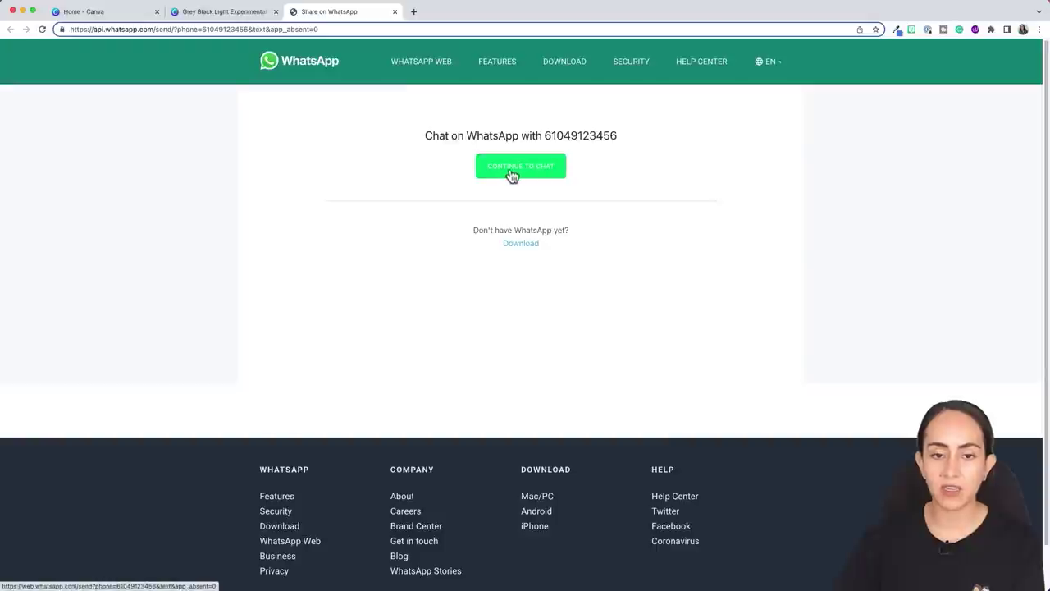
pyautogui.click(394, 11)
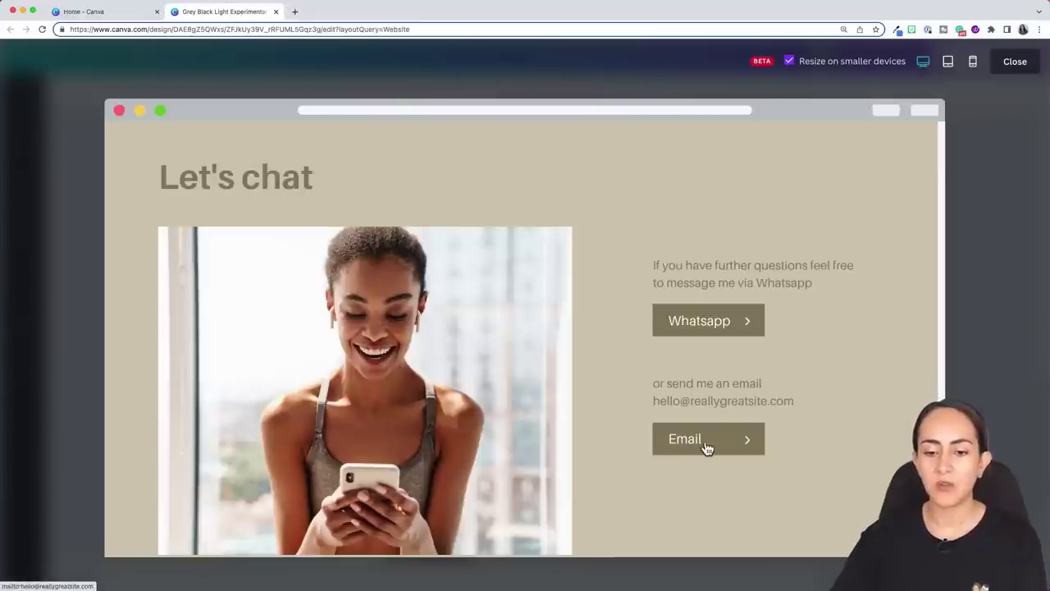
pyautogui.click(735, 449)
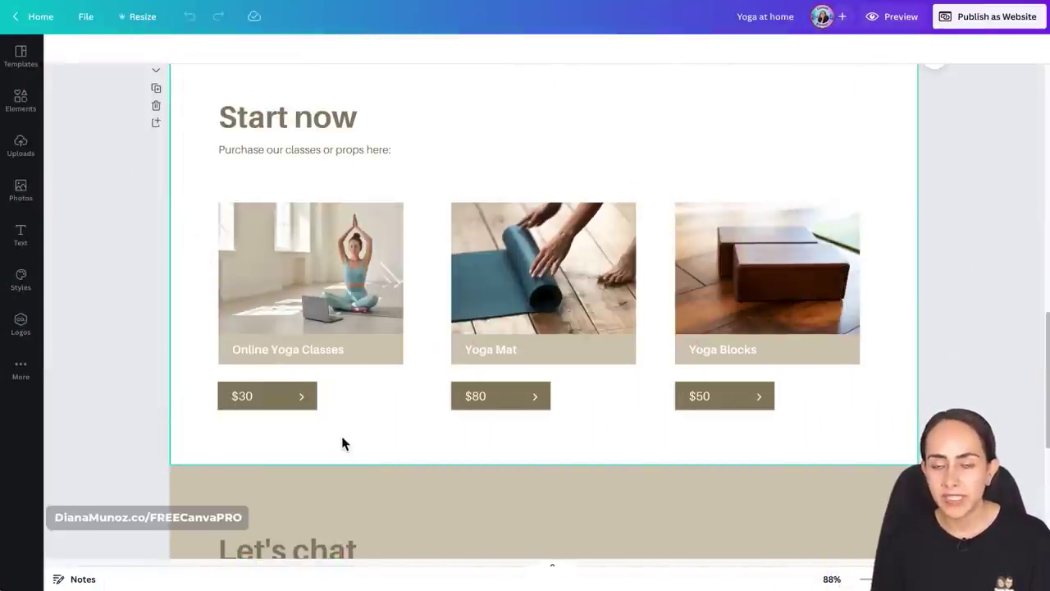
# Step: In the Yoga at home design, copy the wa.me address from the link of the Whatsapp button under Let's chat
pyautogui.scroll(2, 343, 443)
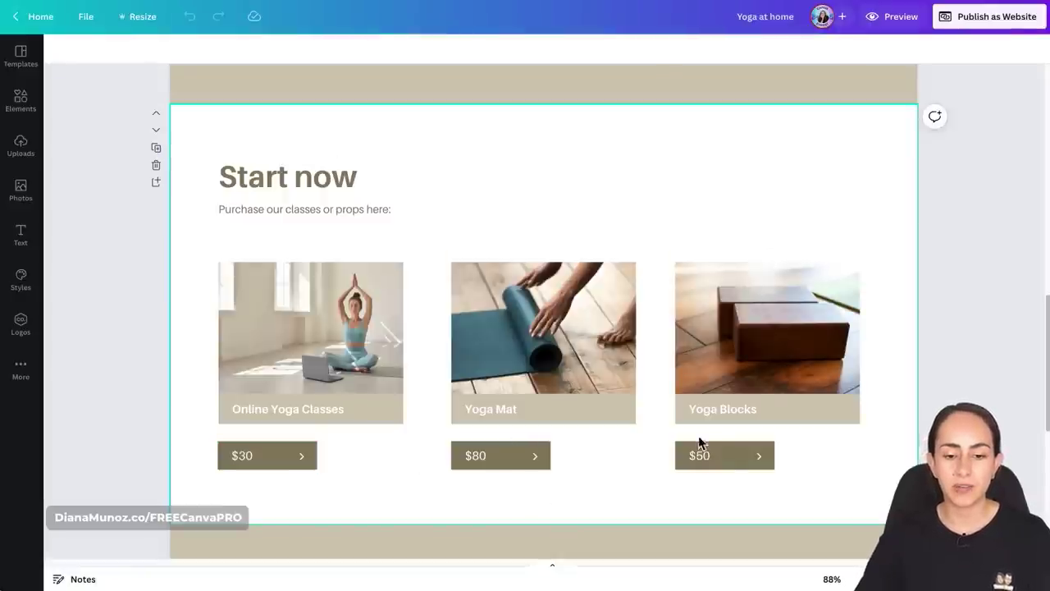
pyautogui.scroll(-5, 889, 424)
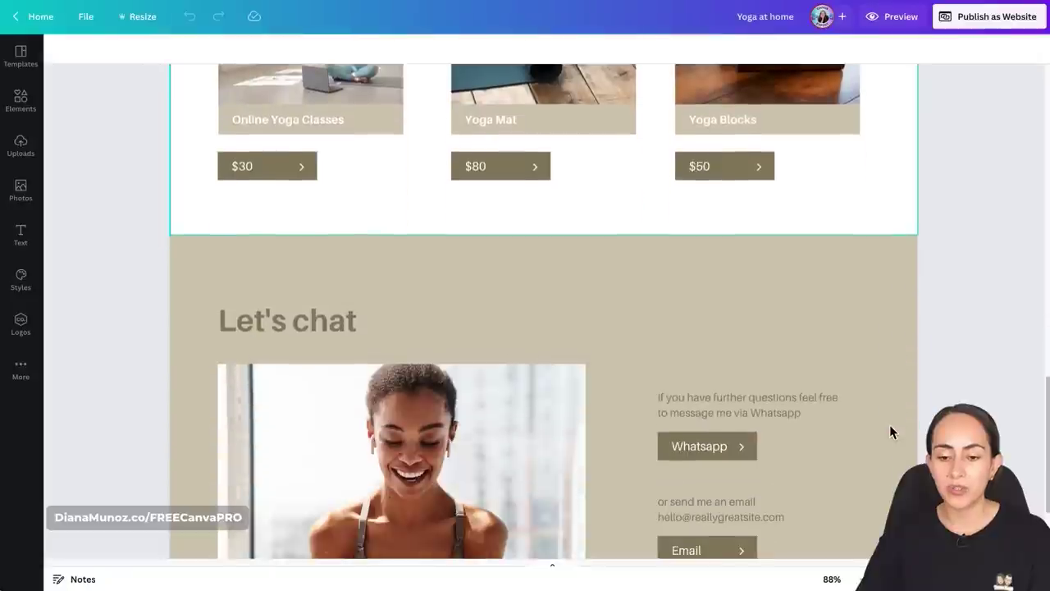
pyautogui.click(756, 472)
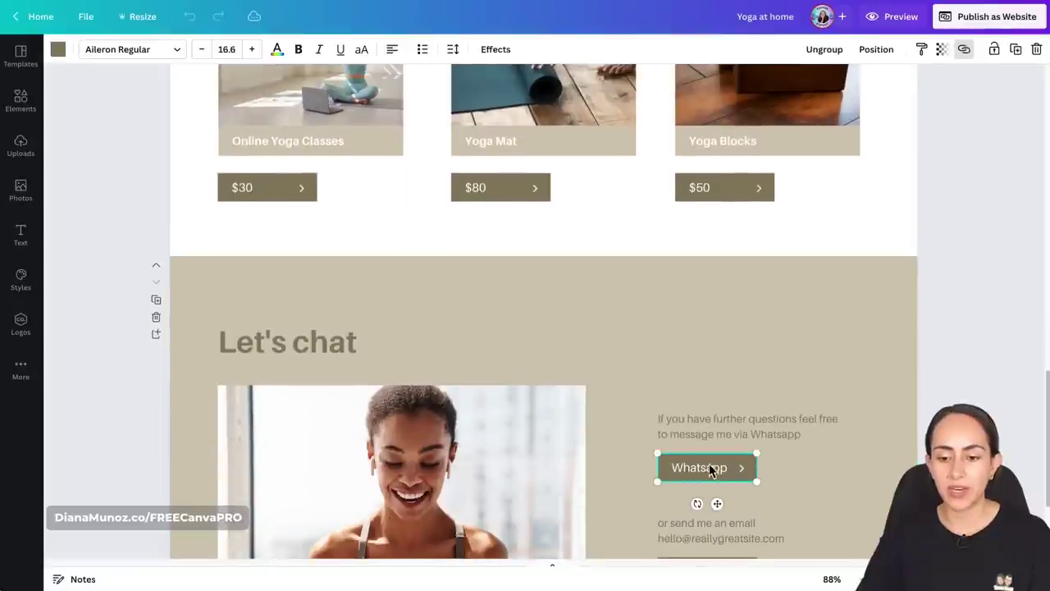
pyautogui.click(965, 50)
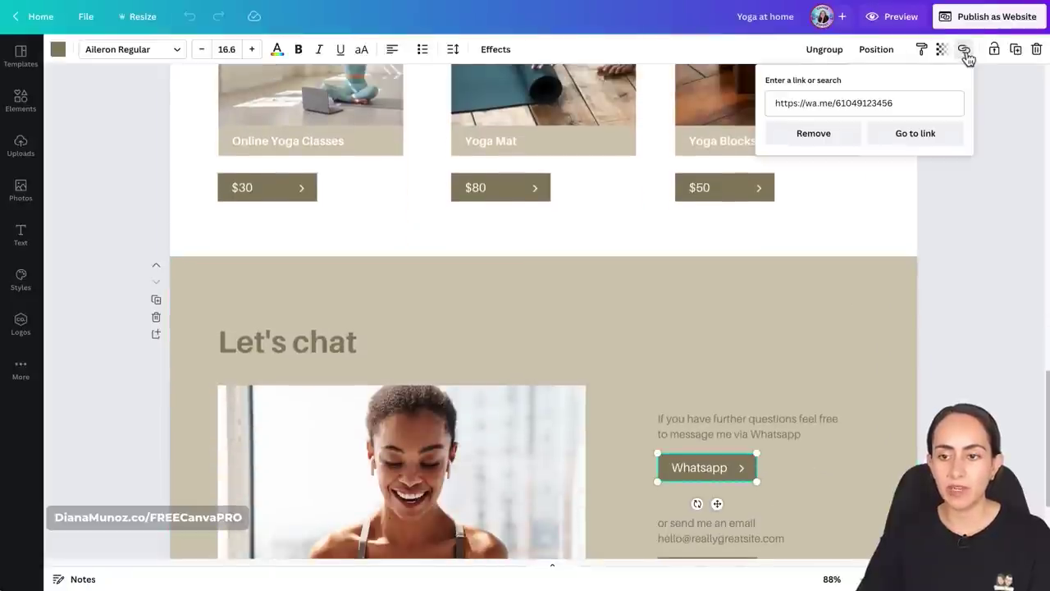
pyautogui.click(902, 103)
pyautogui.moveTo(902, 103); pyautogui.dragTo(774, 104)
pyautogui.hotkey('ctrl', 'c')
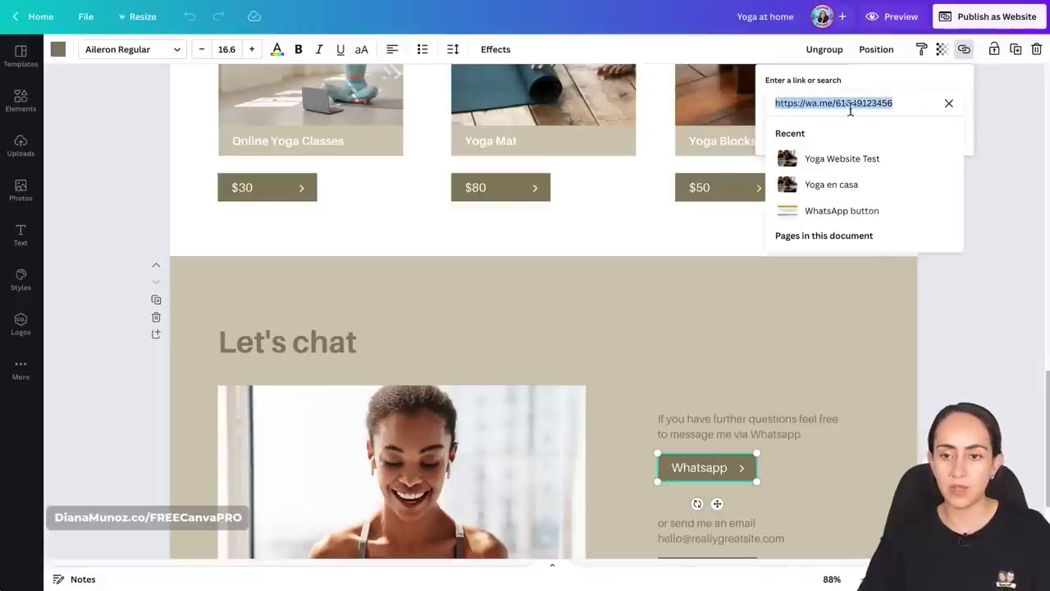
# Step: Paste the copied wa.me address as the link of the $30 Online Yoga Classes button
pyautogui.click(390, 215)
pyautogui.click(310, 186)
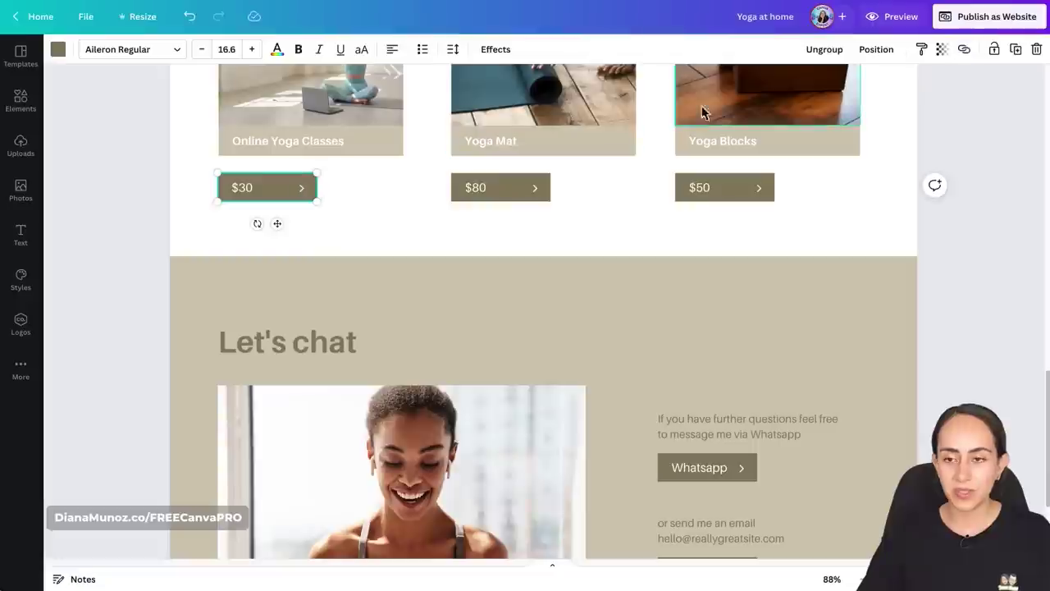
pyautogui.click(965, 51)
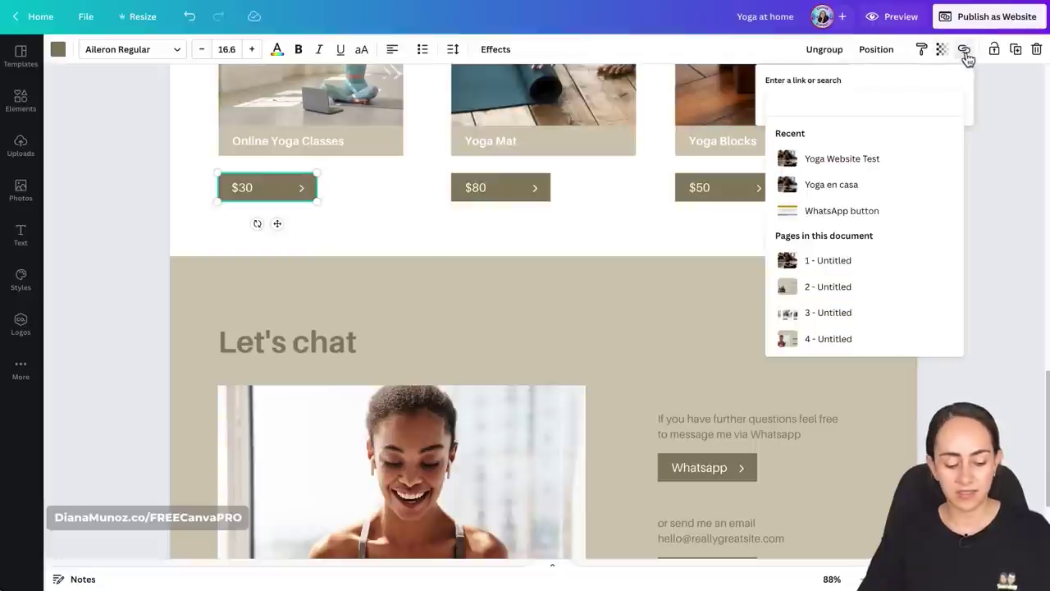
pyautogui.hotkey('ctrl', 'v')
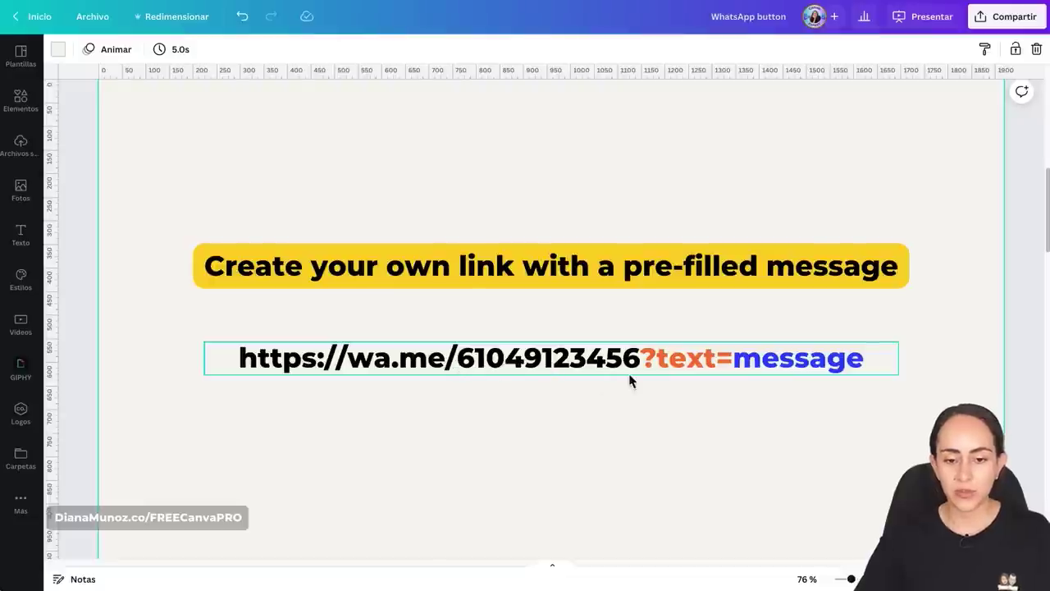
# Step: In the WhatsApp button design, examine the pre-filled message link's parts: the wa.me address and the ?text= parameter
pyautogui.click(636, 374)
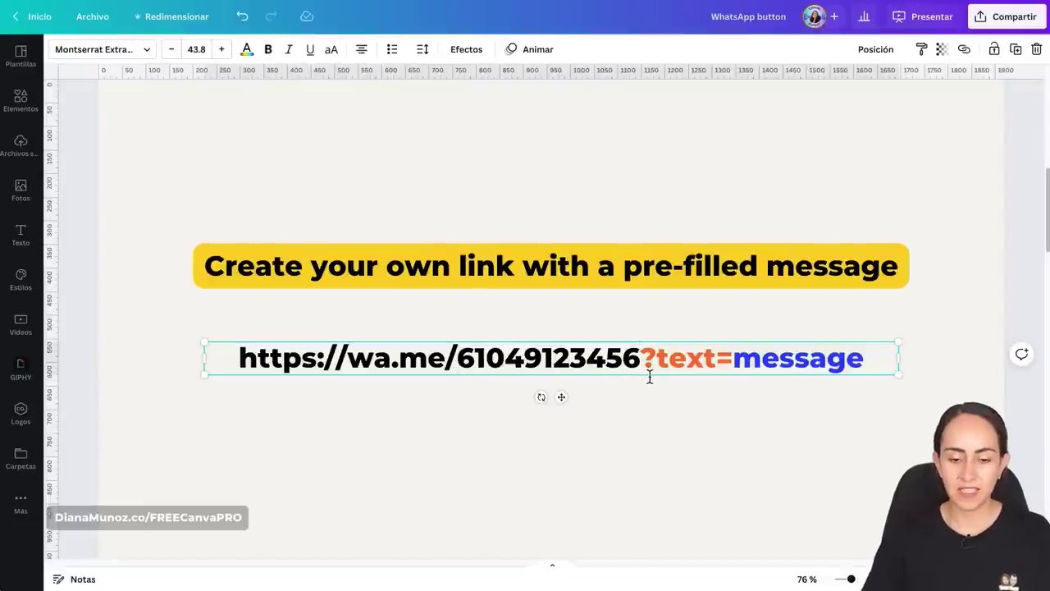
pyautogui.hotkey('shift', 'Home')
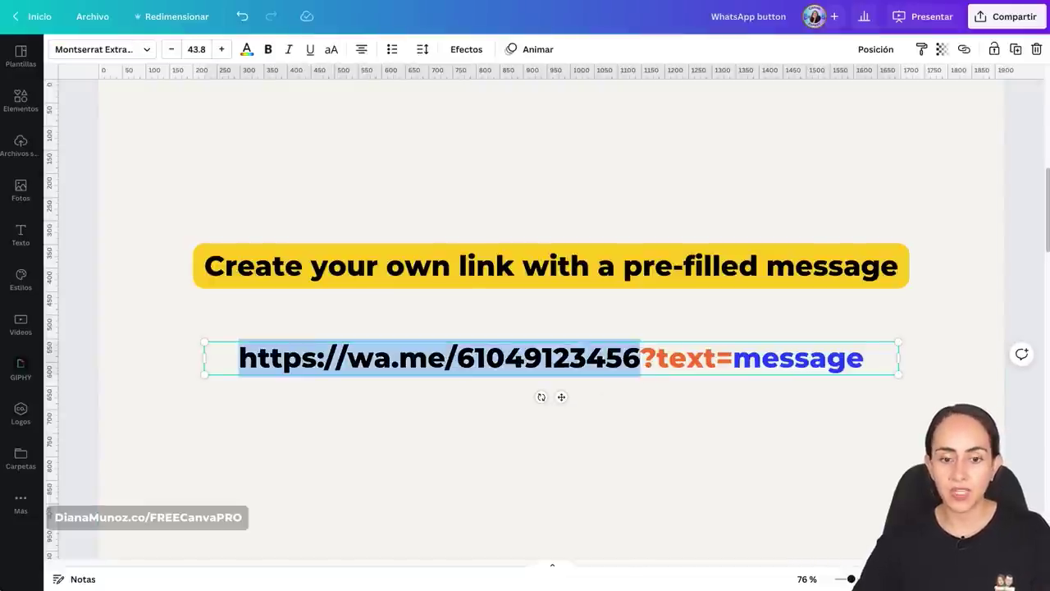
pyautogui.click(646, 355)
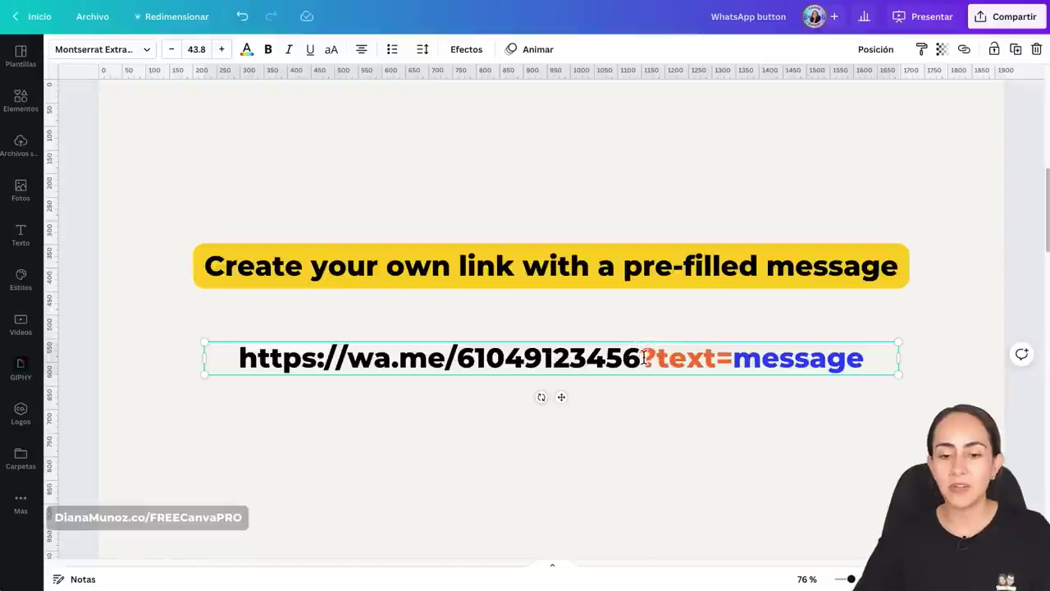
pyautogui.moveTo(645, 358); pyautogui.dragTo(731, 362)
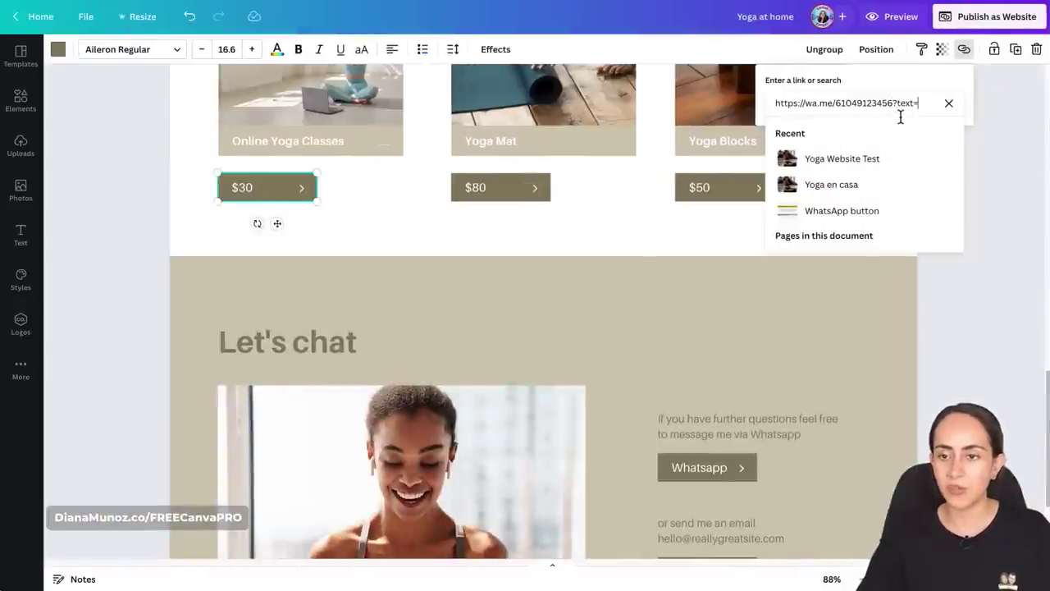
# Step: Copy the full wa.me address ending in ?text= from the $30 button's link entry
pyautogui.click(932, 107)
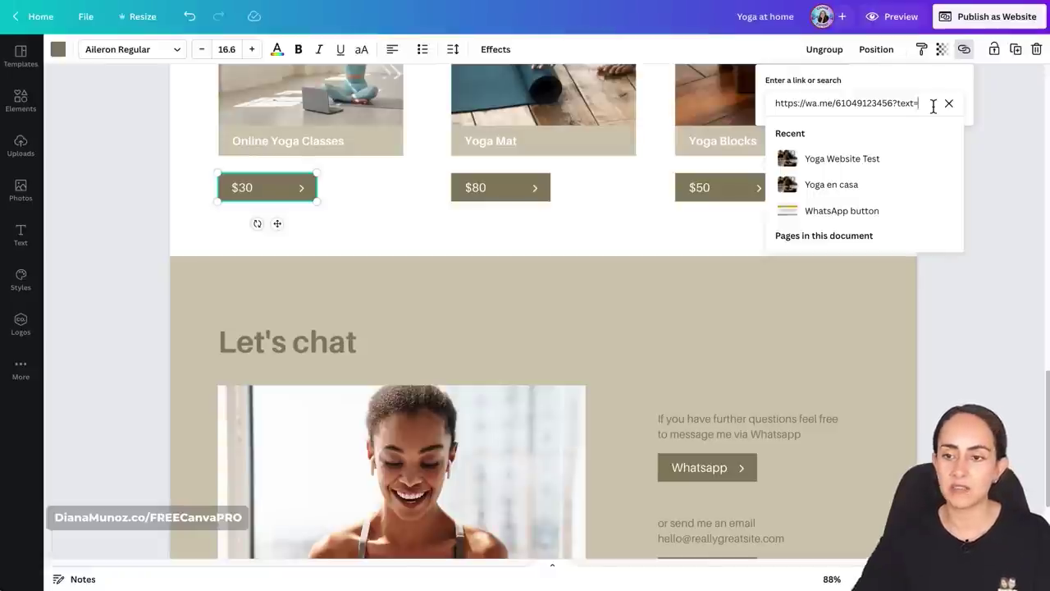
pyautogui.moveTo(922, 105); pyautogui.dragTo(774, 107)
pyautogui.hotkey('ctrl', 'c')
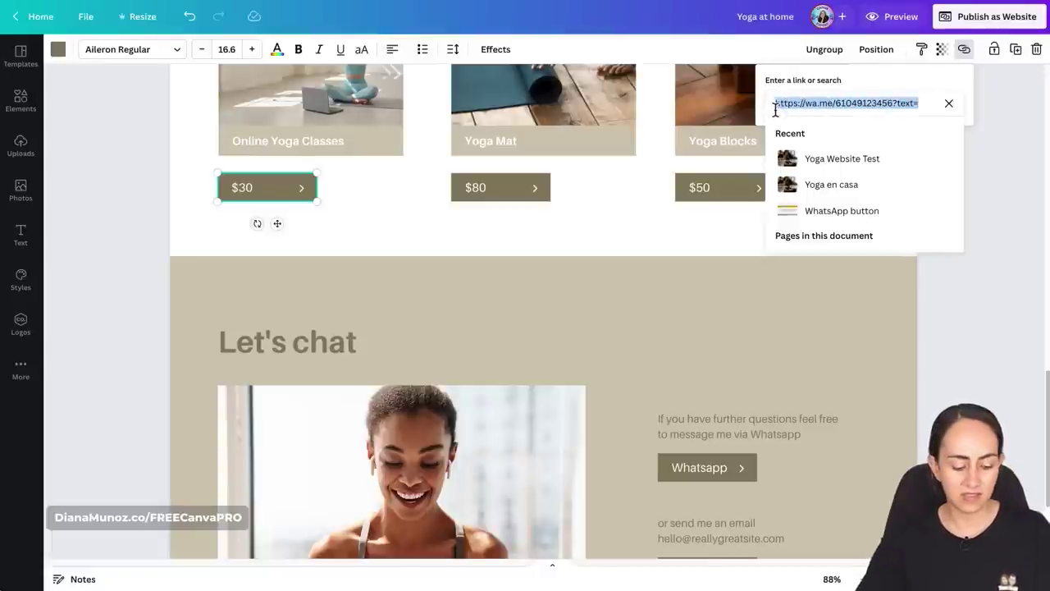
# Step: Complete the $30 button's ?text= link with the message "can you give more information on the yoga classes?" and apply it
pyautogui.click(927, 105)
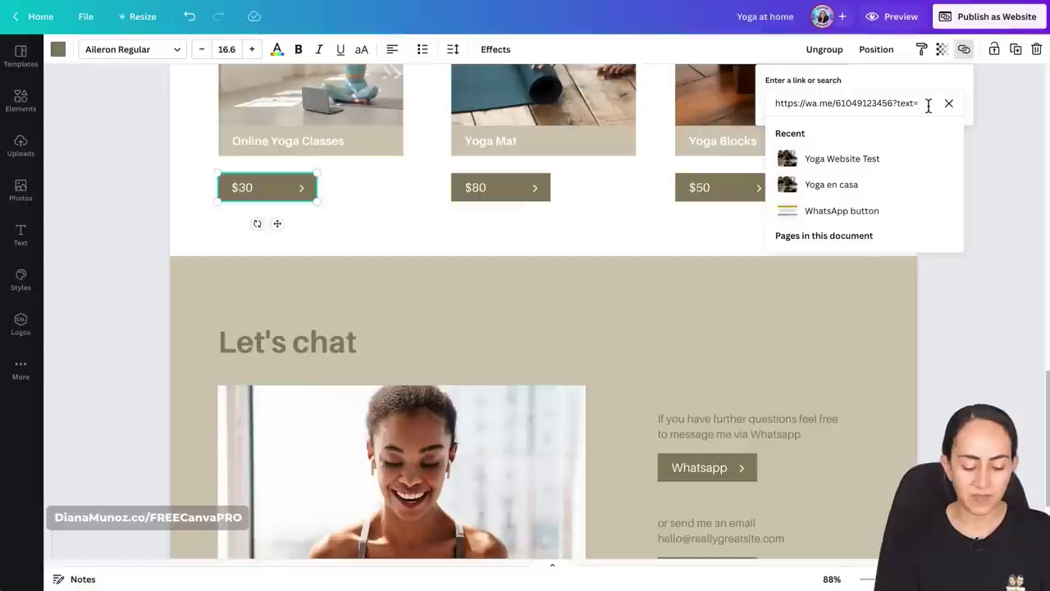
pyautogui.write('?text=can you g')
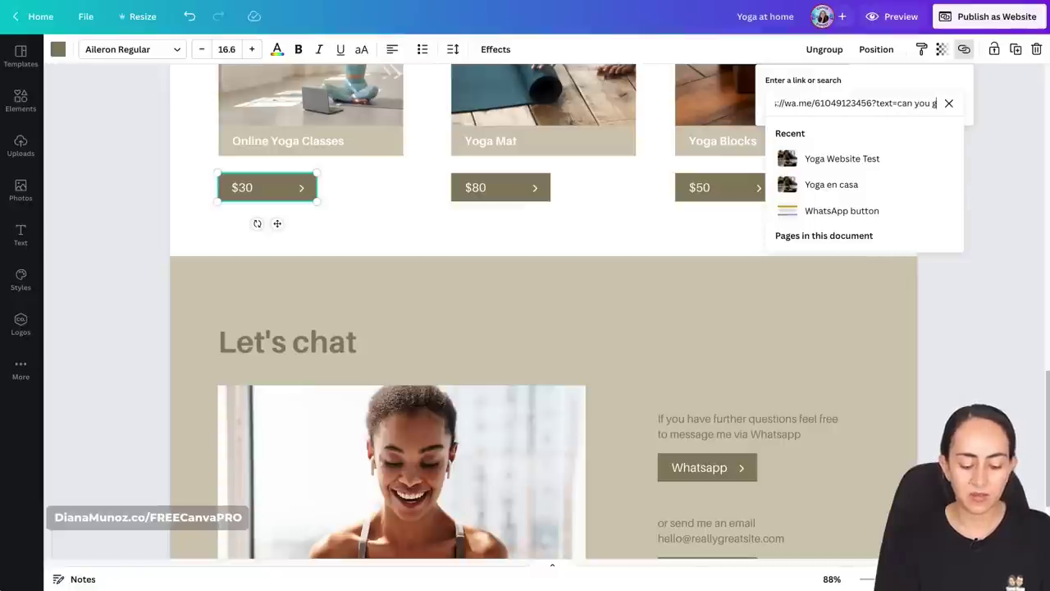
pyautogui.write('ive more infor')
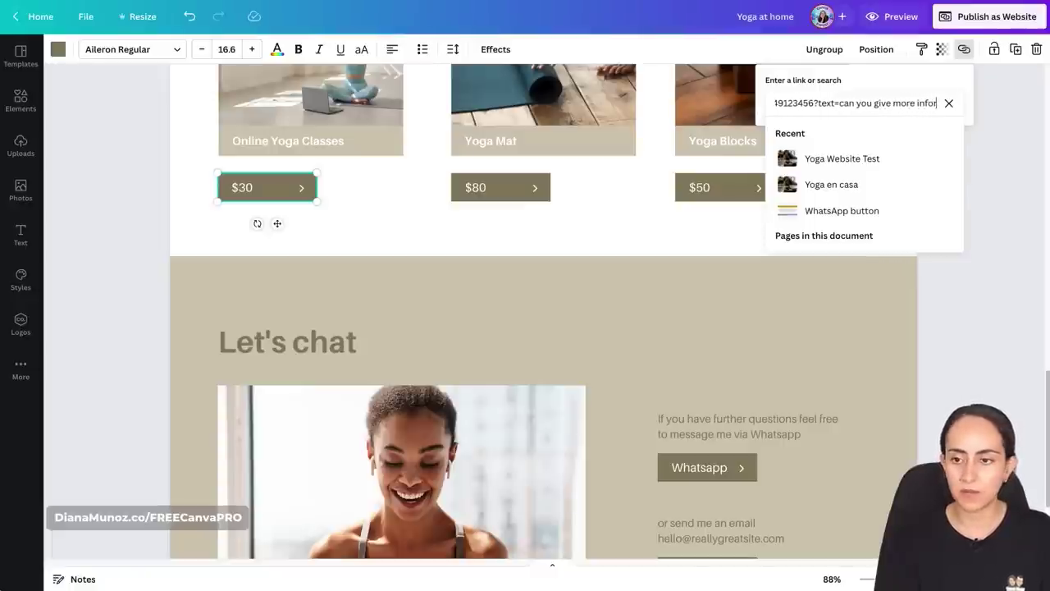
pyautogui.write('mation on the')
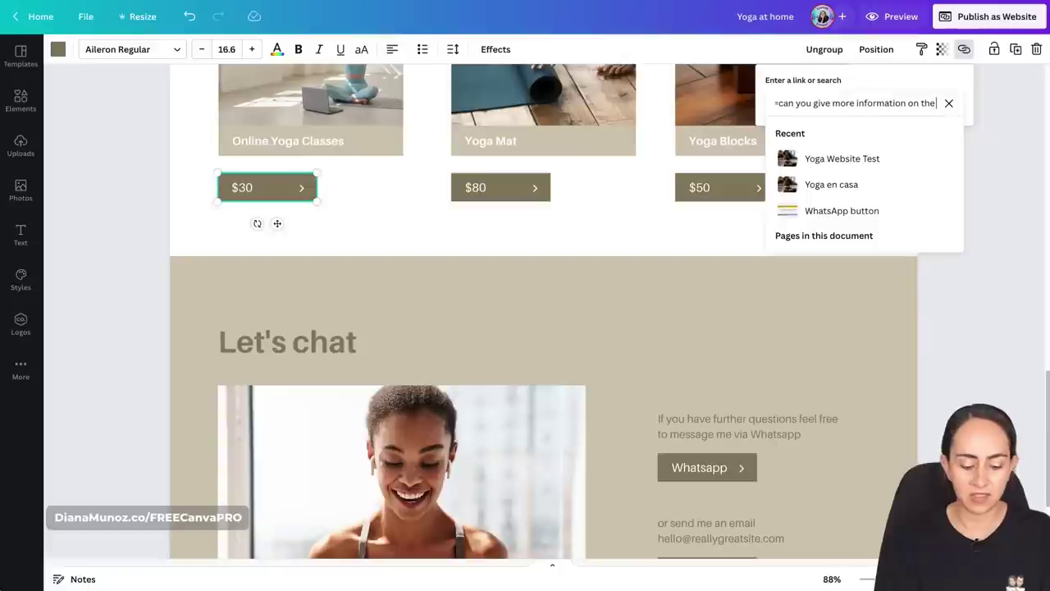
pyautogui.write(' yoga classes?')
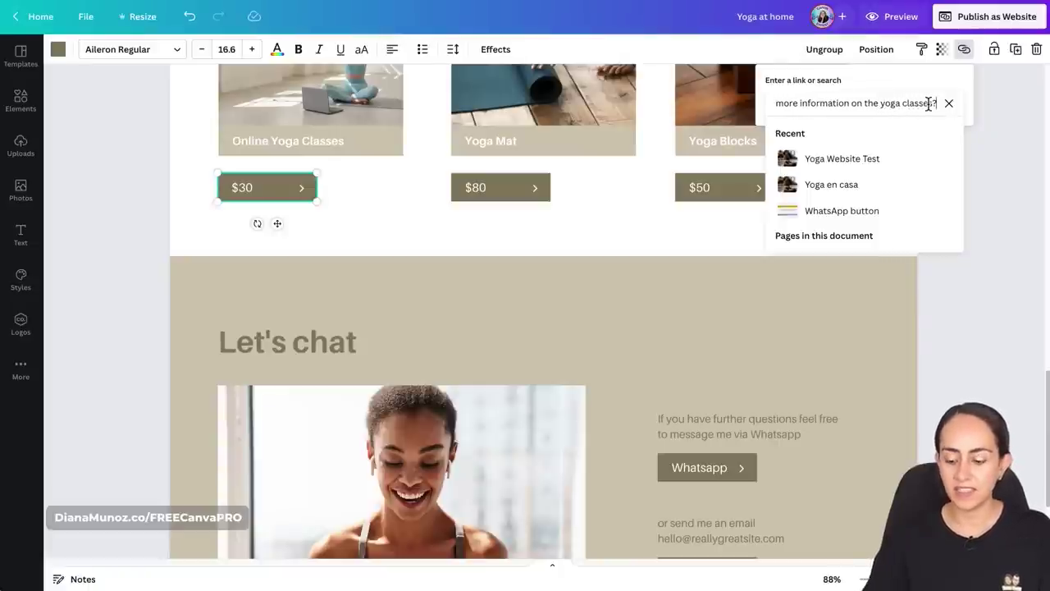
pyautogui.press('Return')
# Step: Replace the $80 Yoga Mat button's link with the copied wa.me address, completing its ?text= with "can you give me more info on the yoga mat?"
pyautogui.scroll(2, 598, 229)
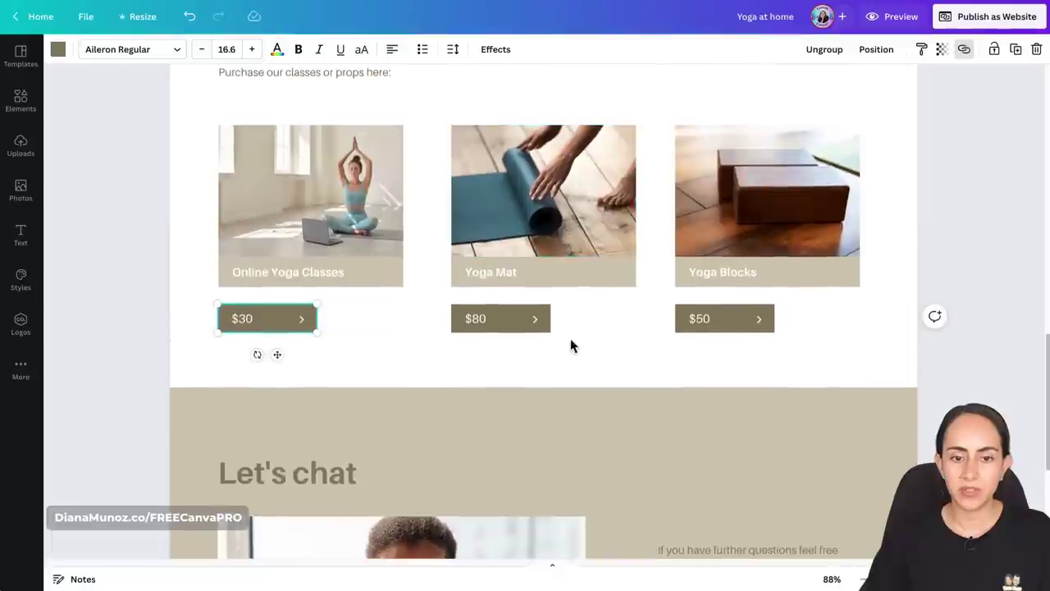
pyautogui.click(546, 320)
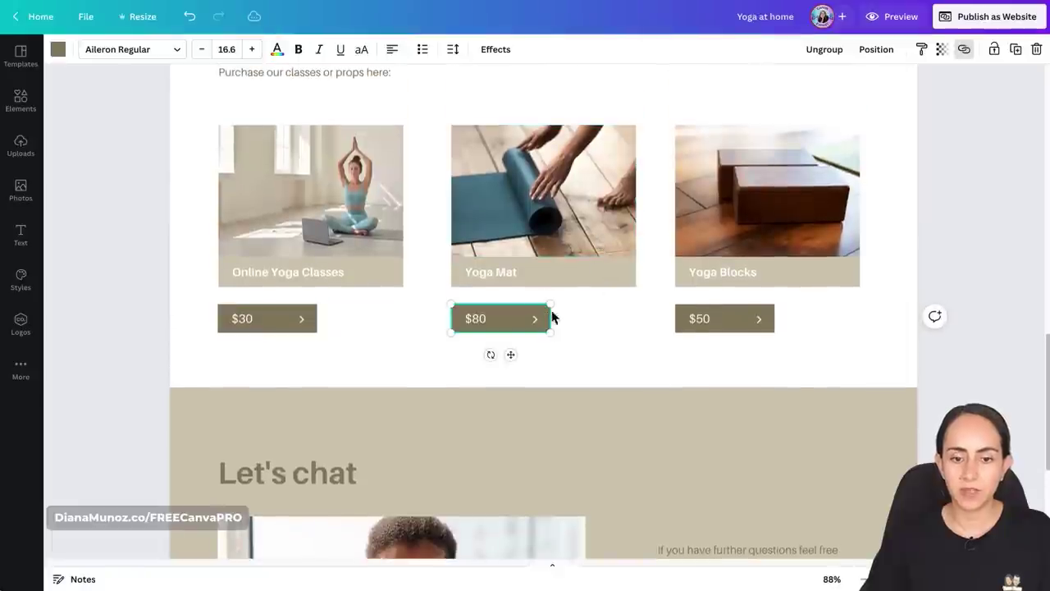
pyautogui.click(966, 50)
pyautogui.click(883, 108)
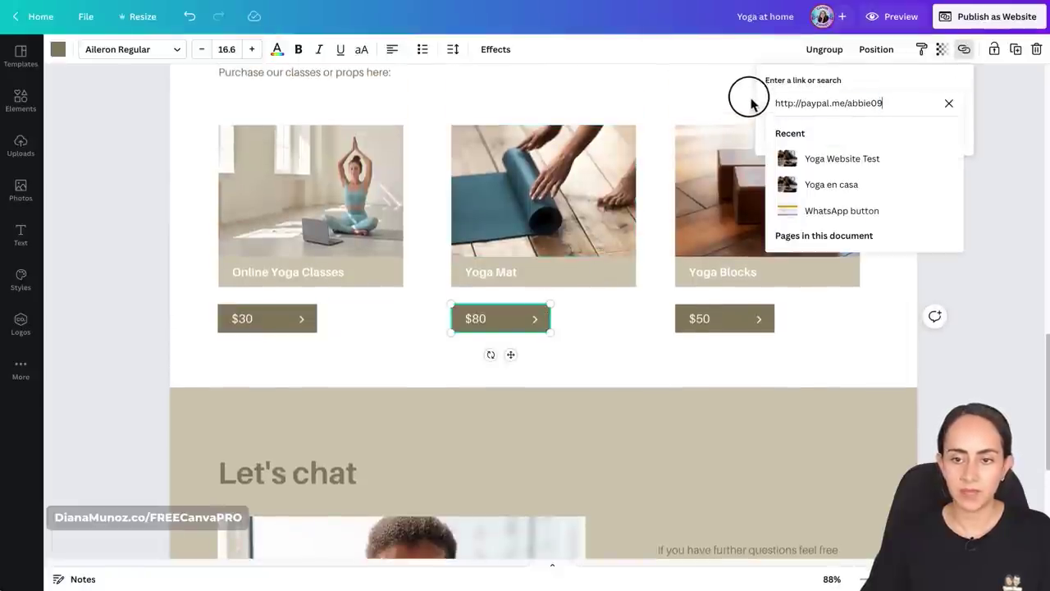
pyautogui.tripleClick(784, 97)
pyautogui.hotkey('ctrl', 'v')
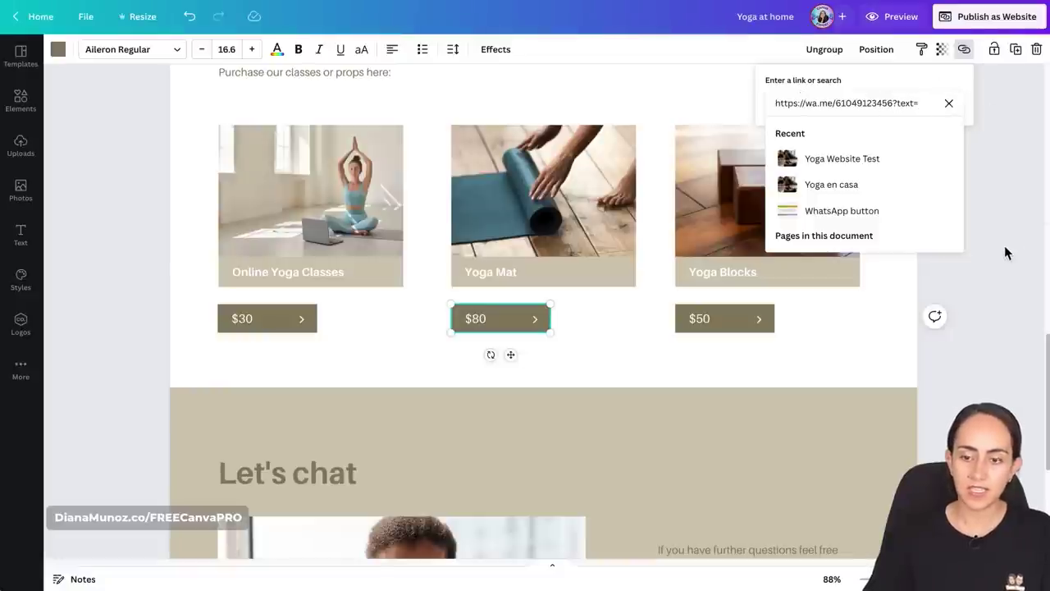
pyautogui.write('can ')
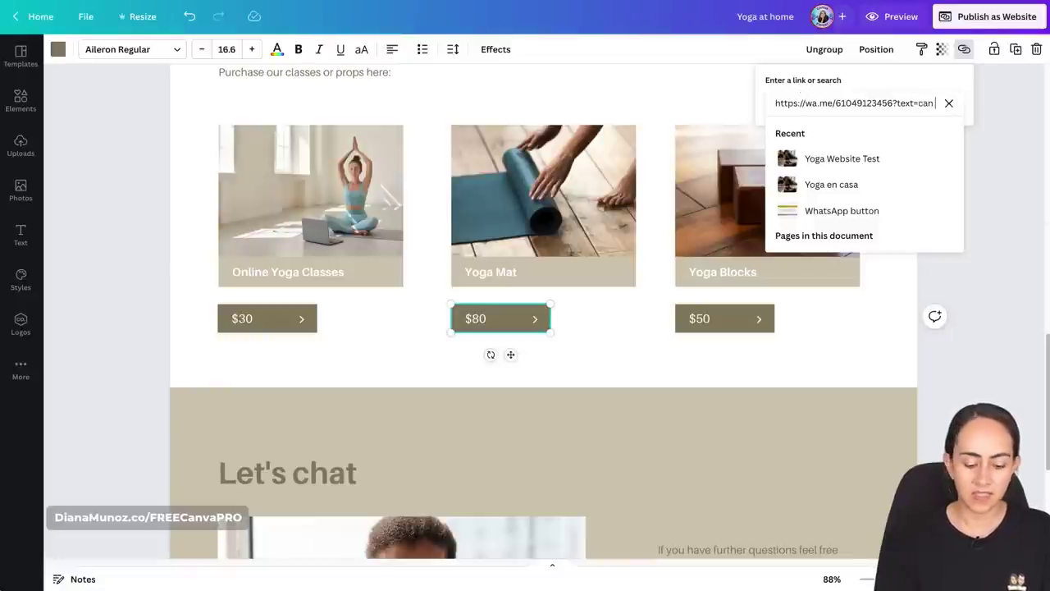
pyautogui.write('you give')
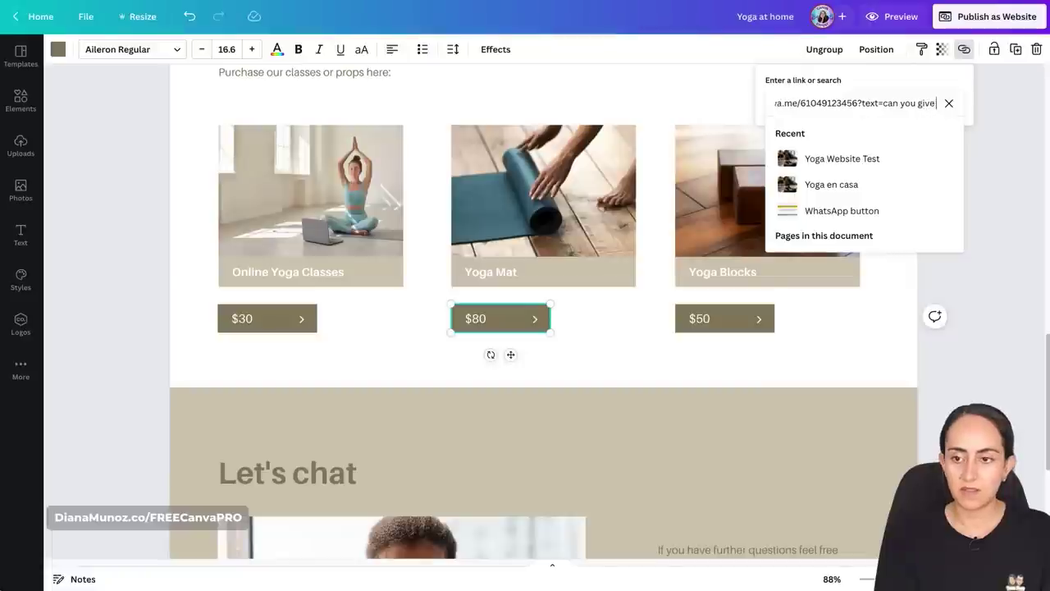
pyautogui.write(' me more info on the yoga mat?')
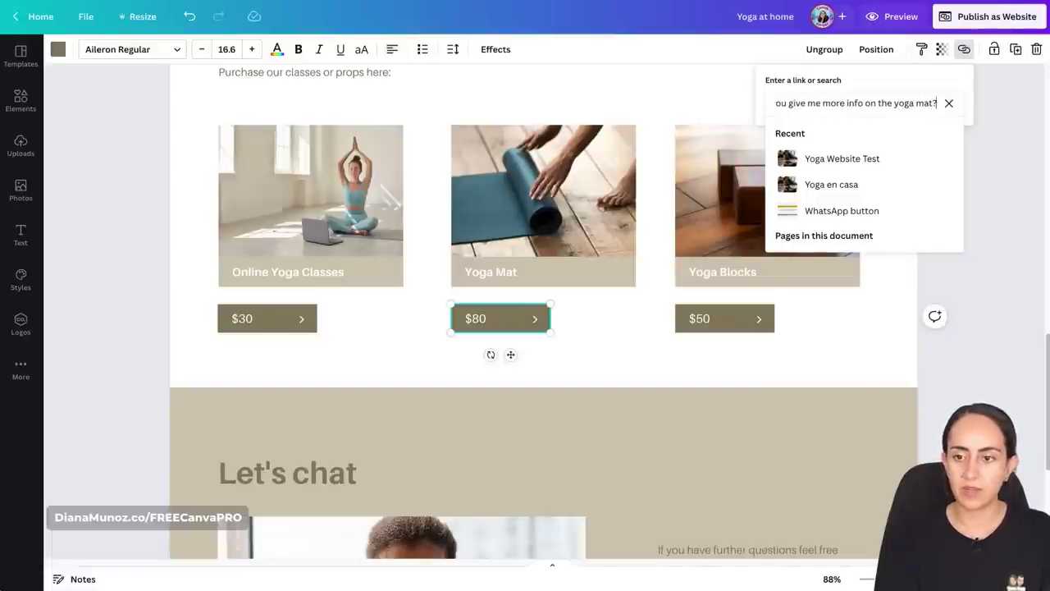
pyautogui.press('Return')
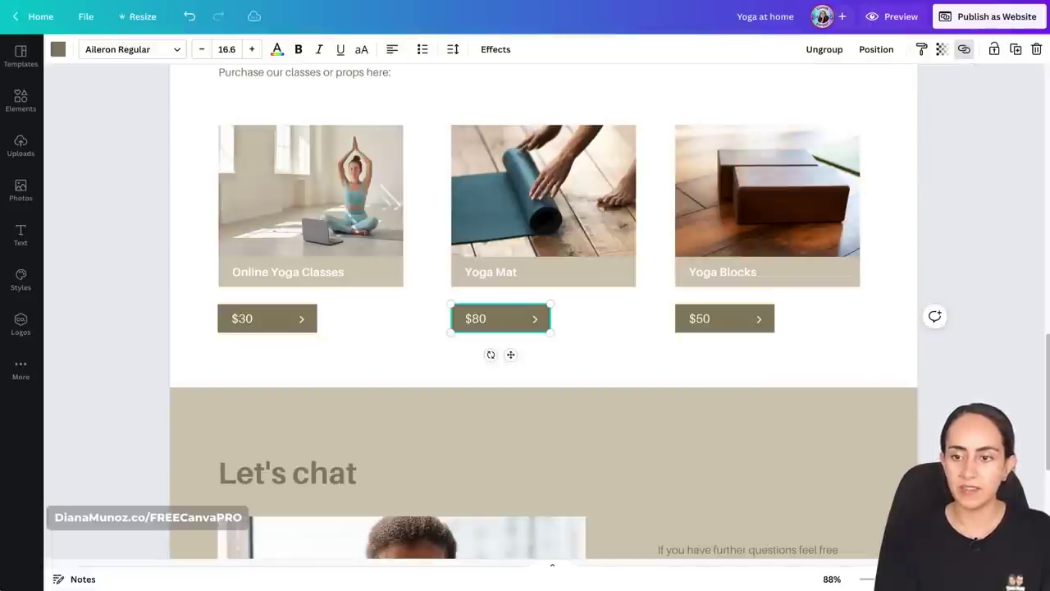
# Step: Link the $50 Yoga Blocks button to the copied wa.me address, completing its ?text= with "can you give me more info on the yoga blocks?"
pyautogui.click(752, 317)
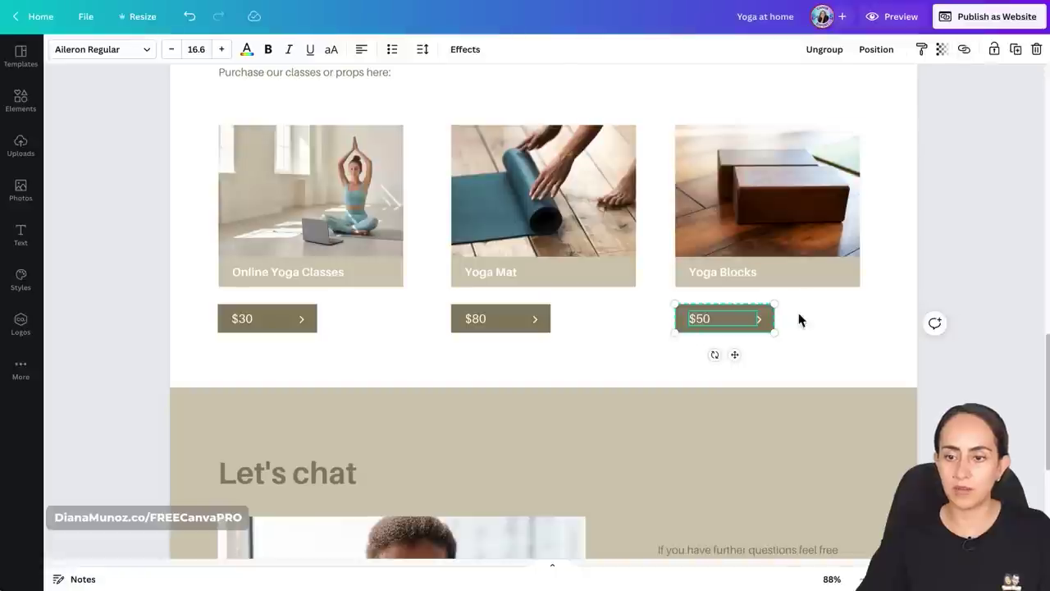
pyautogui.click(964, 49)
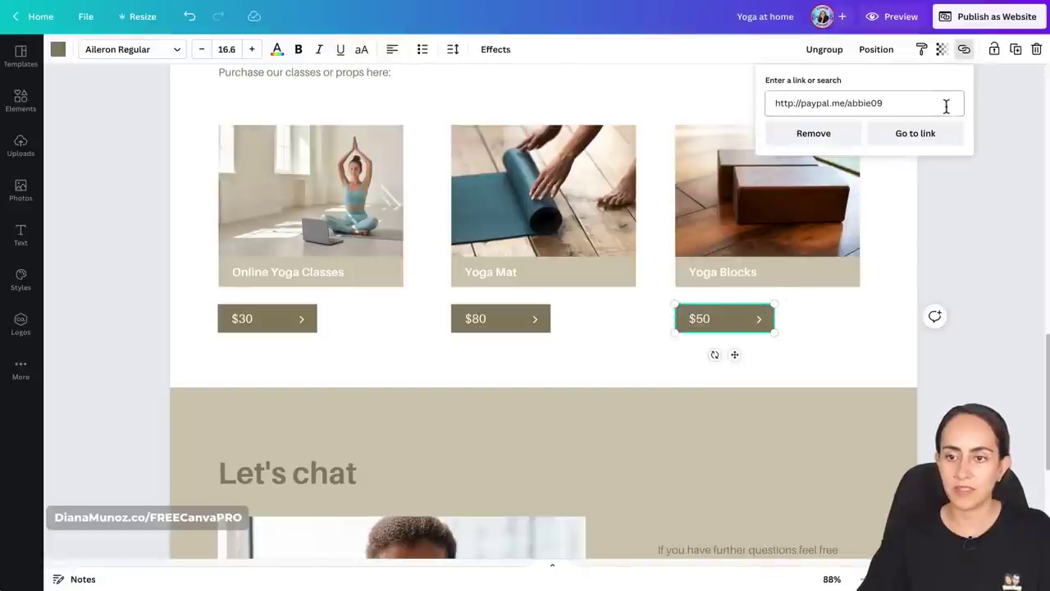
pyautogui.click(946, 104)
pyautogui.hotkey('ctrl', 'a')
pyautogui.hotkey('ctrl', 'v')
pyautogui.write('can')
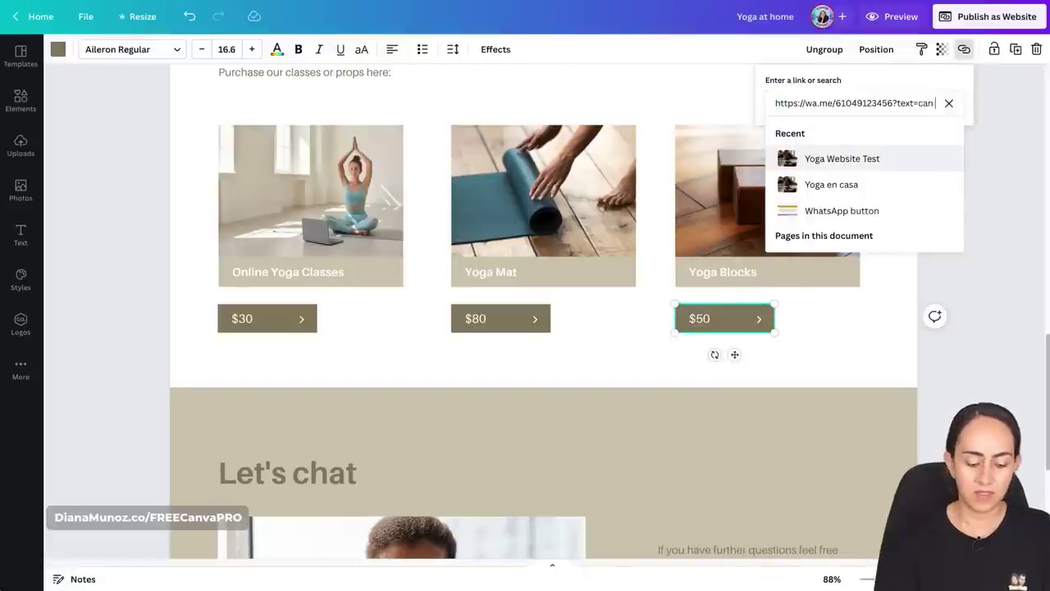
pyautogui.write(' you give me more')
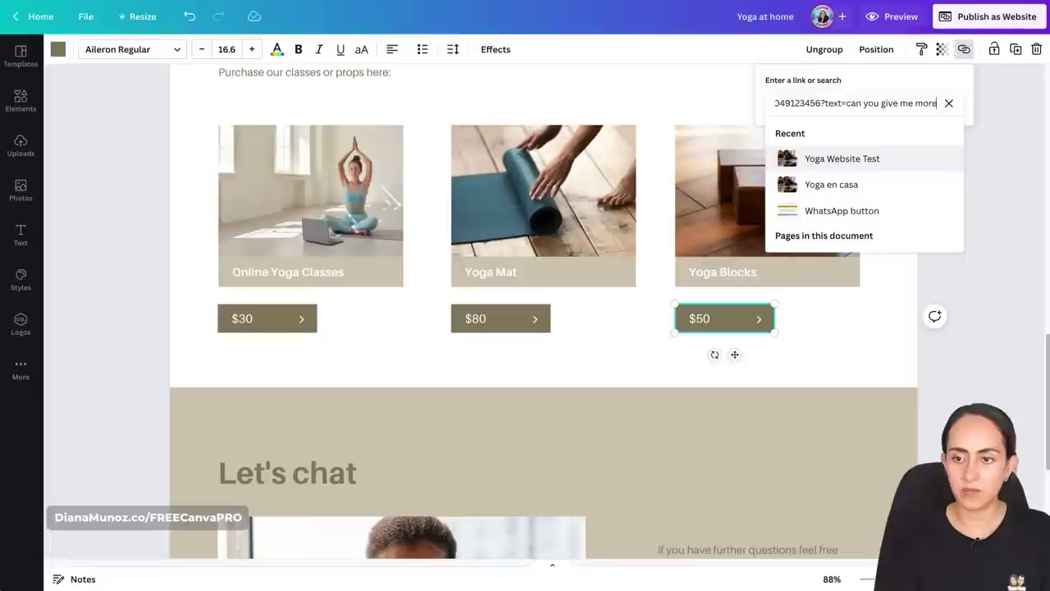
pyautogui.write(' info on the')
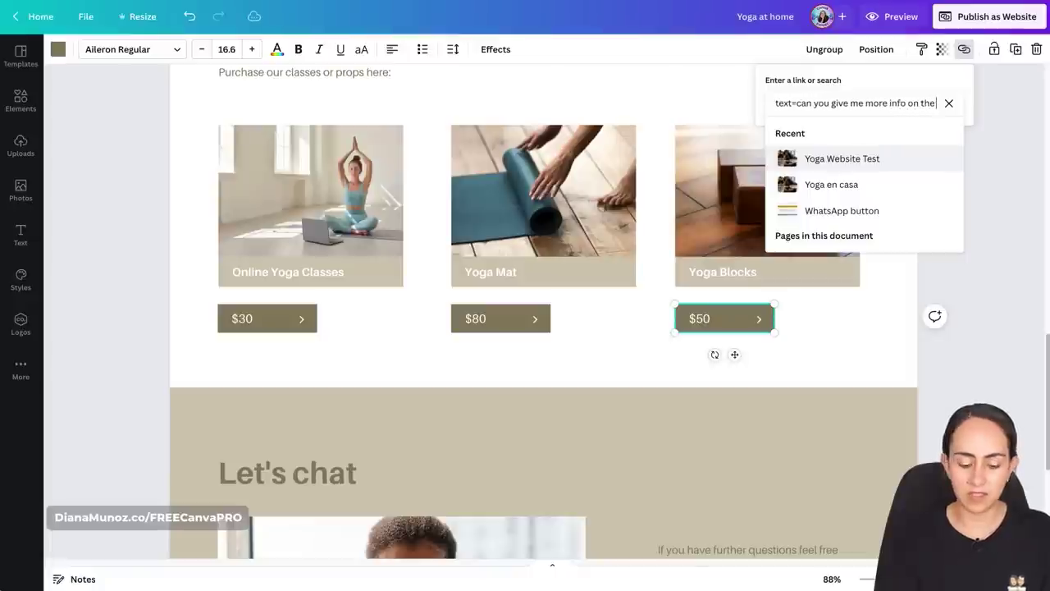
pyautogui.write(' yoga blocks')
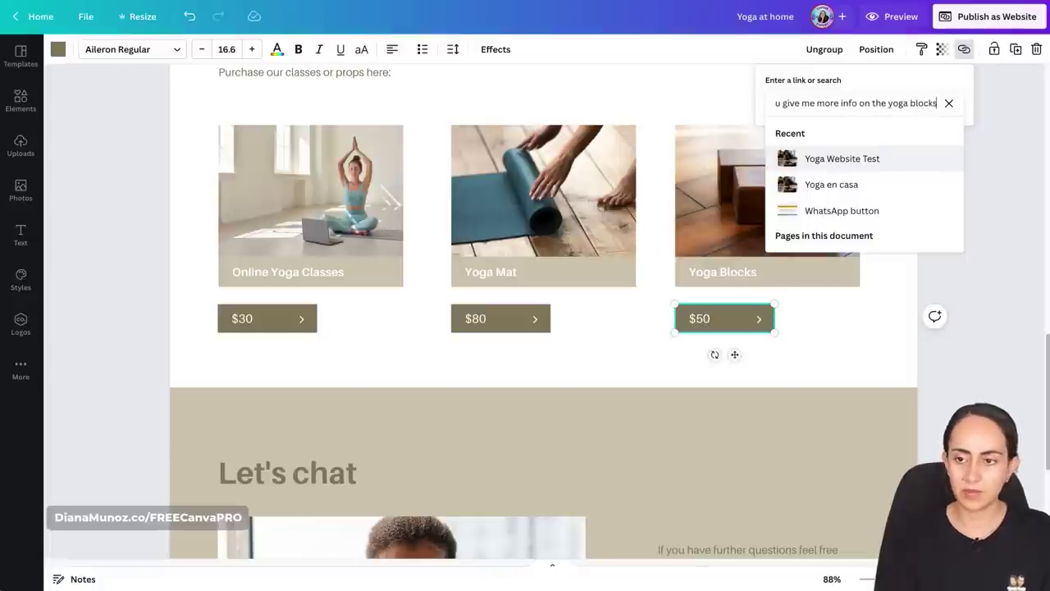
pyautogui.write('?')
pyautogui.press('Return')
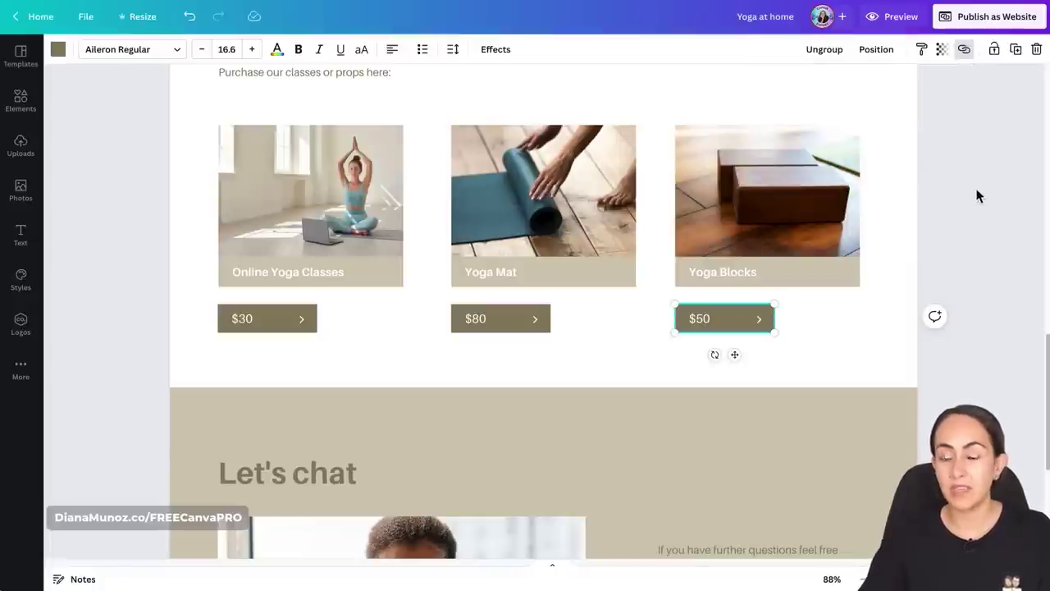
# Step: Preview the website, test the $30 Online Yoga Classes button and check the pre-filled message on the WhatsApp page
pyautogui.scroll(3, 981, 287)
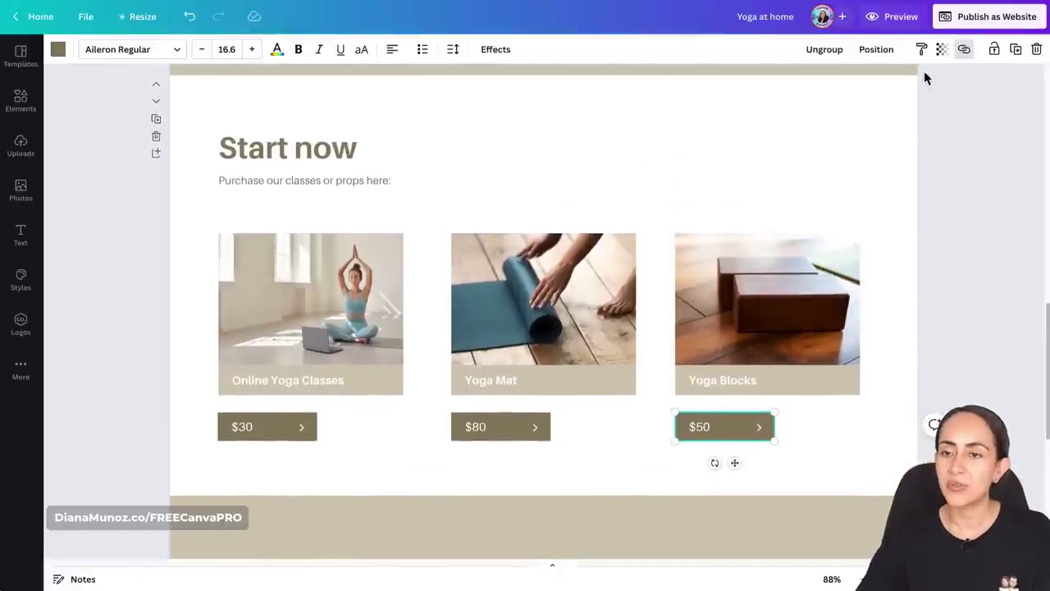
pyautogui.click(898, 16)
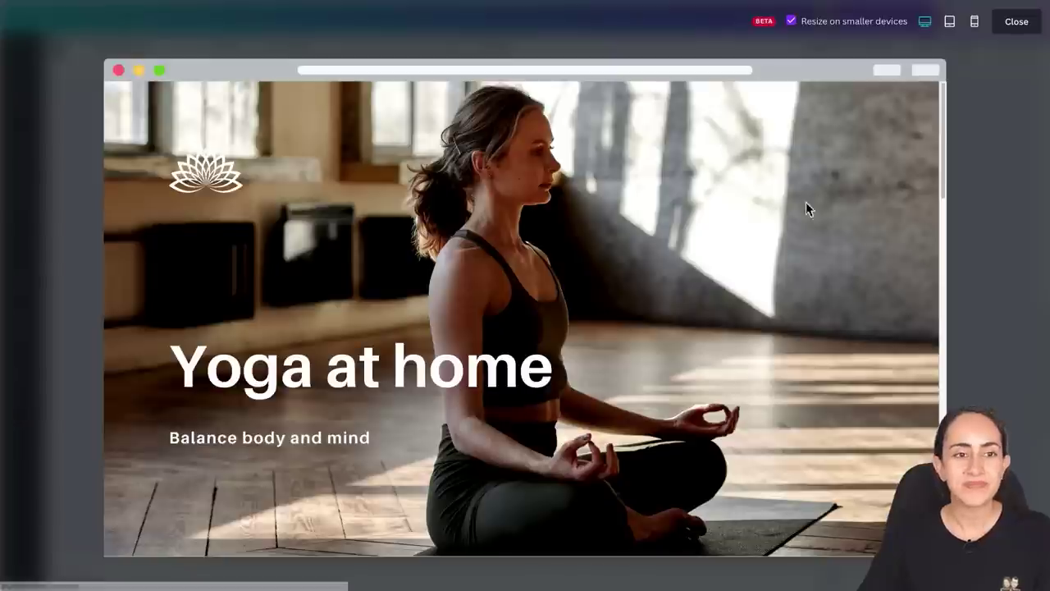
pyautogui.moveTo(943, 119); pyautogui.dragTo(950, 346)
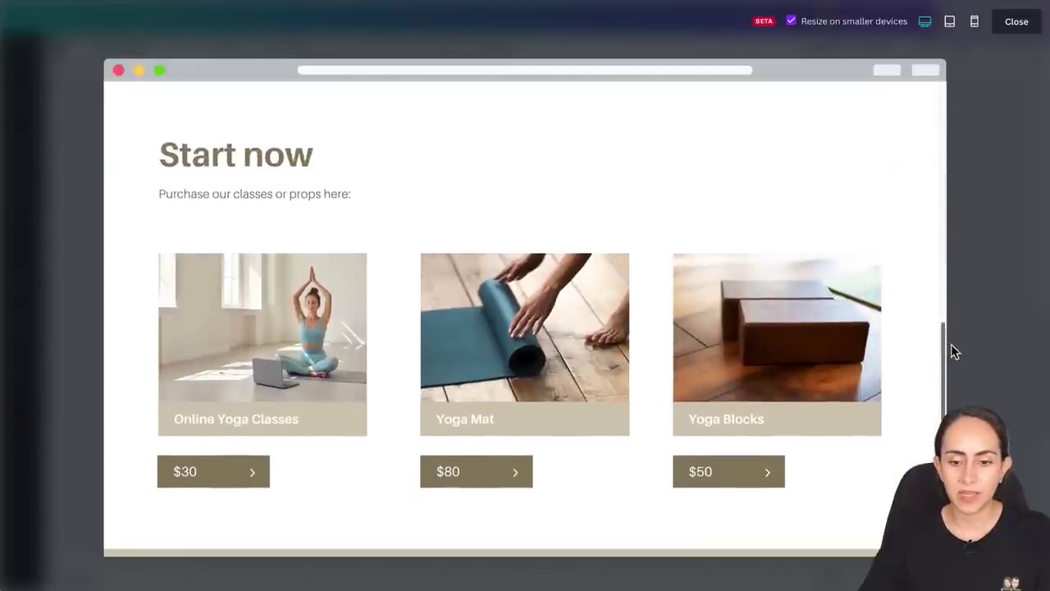
pyautogui.click(232, 479)
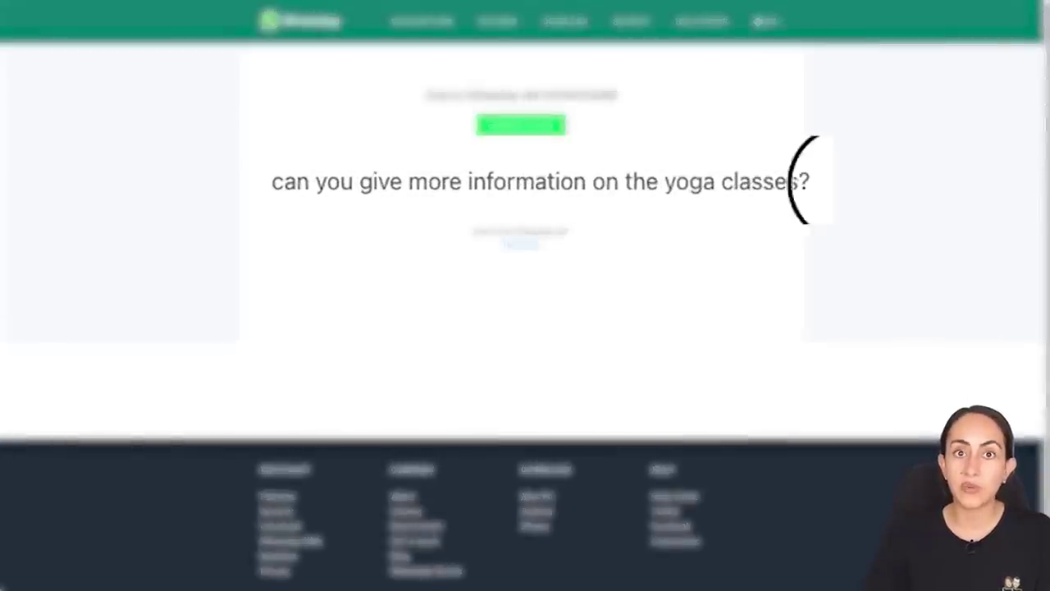
pyautogui.moveTo(800, 181); pyautogui.dragTo(271, 181)
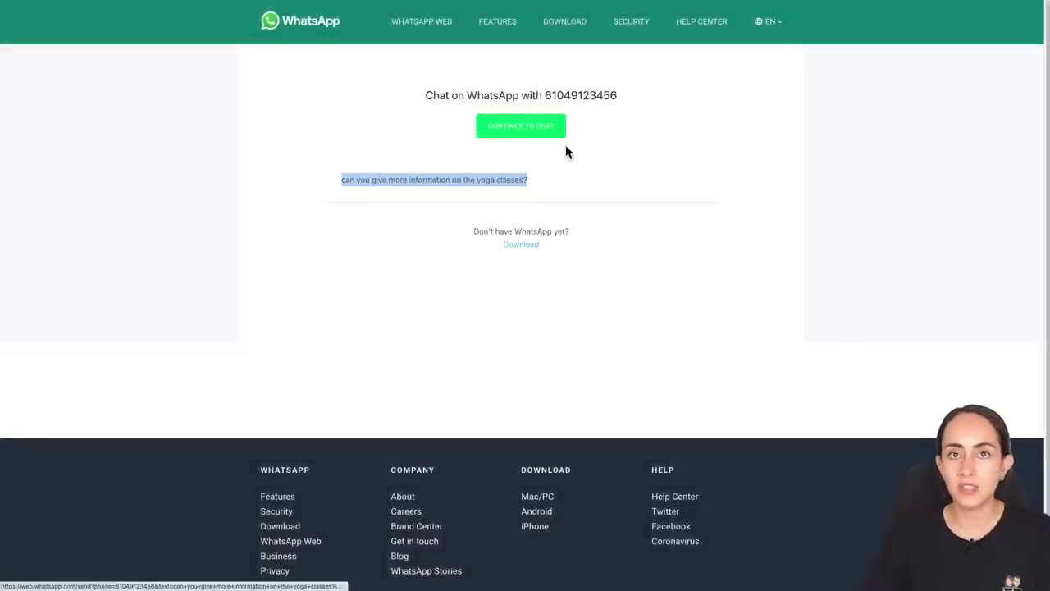
pyautogui.click(561, 191)
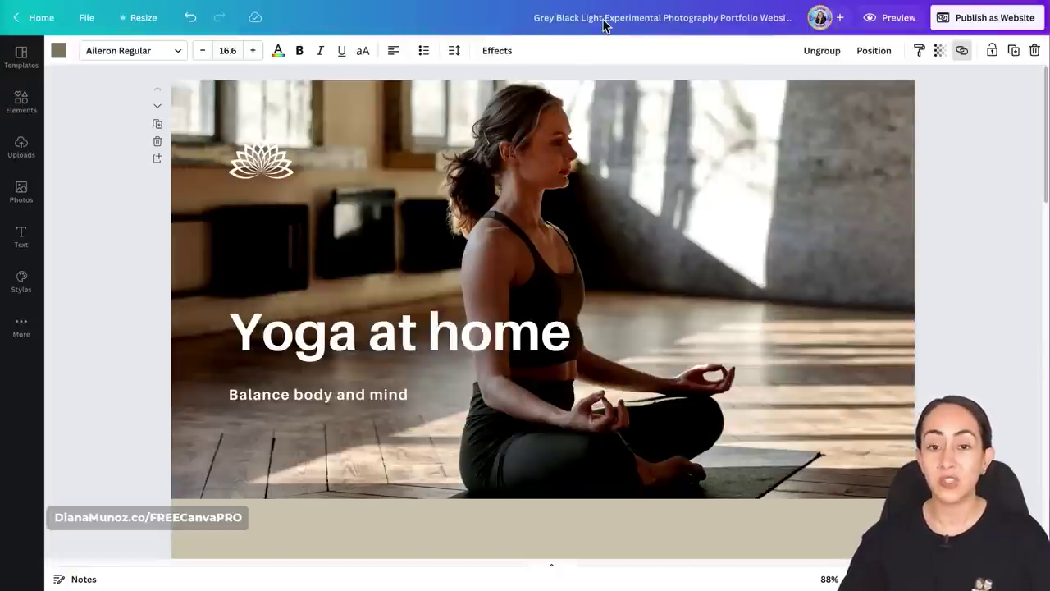
# Step: Rename the design from its template title to "Yoga at home"
pyautogui.click(707, 23)
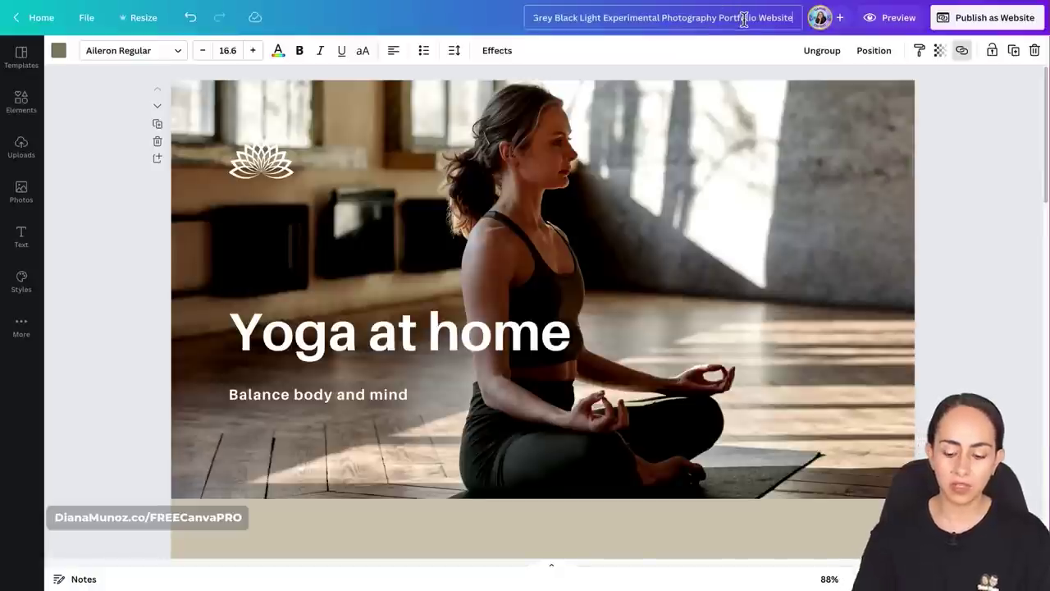
pyautogui.press('Return')
pyautogui.write('Yog')
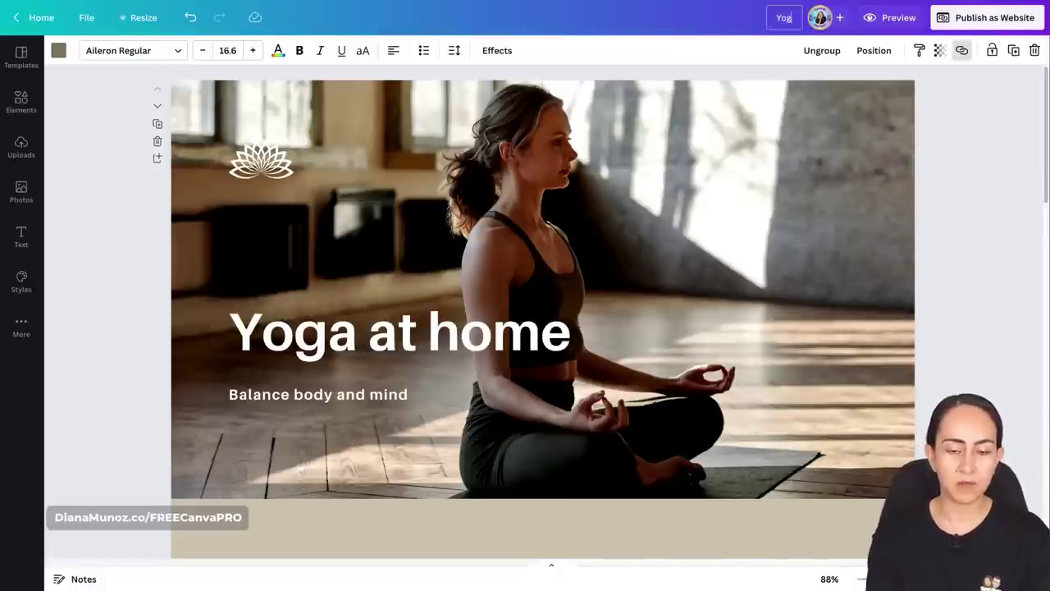
pyautogui.write('a at home')
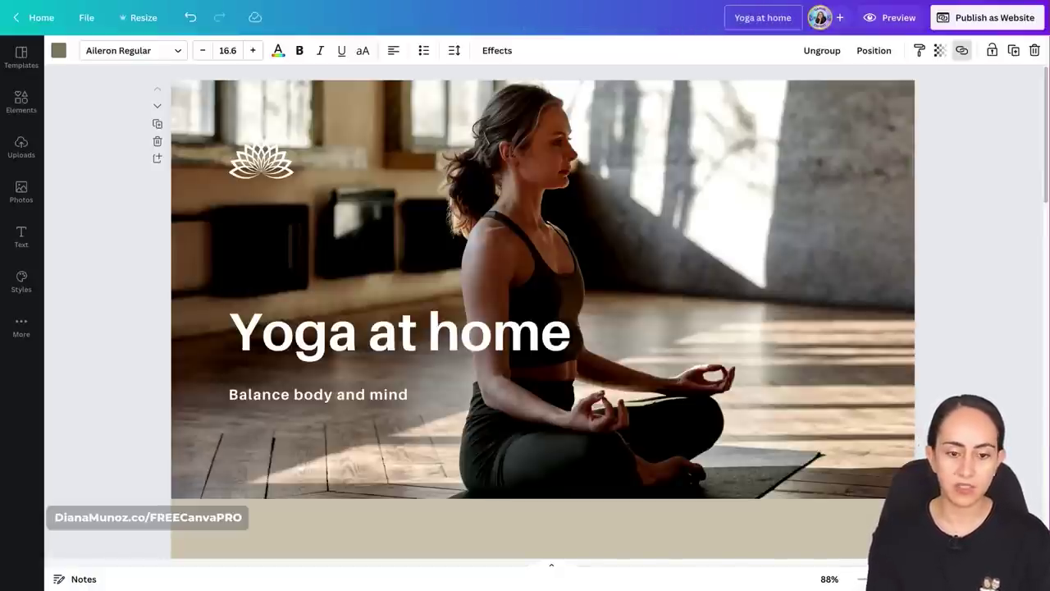
pyautogui.click(944, 128)
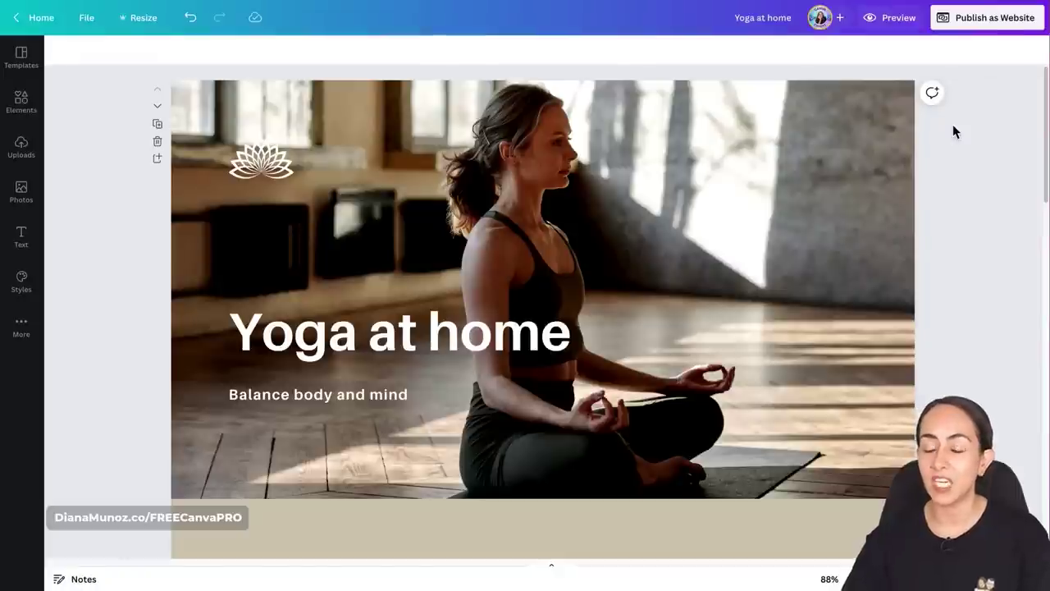
# Step: Start publishing the design as a website, switching Resize on smaller devices off and back on
pyautogui.click(1017, 21)
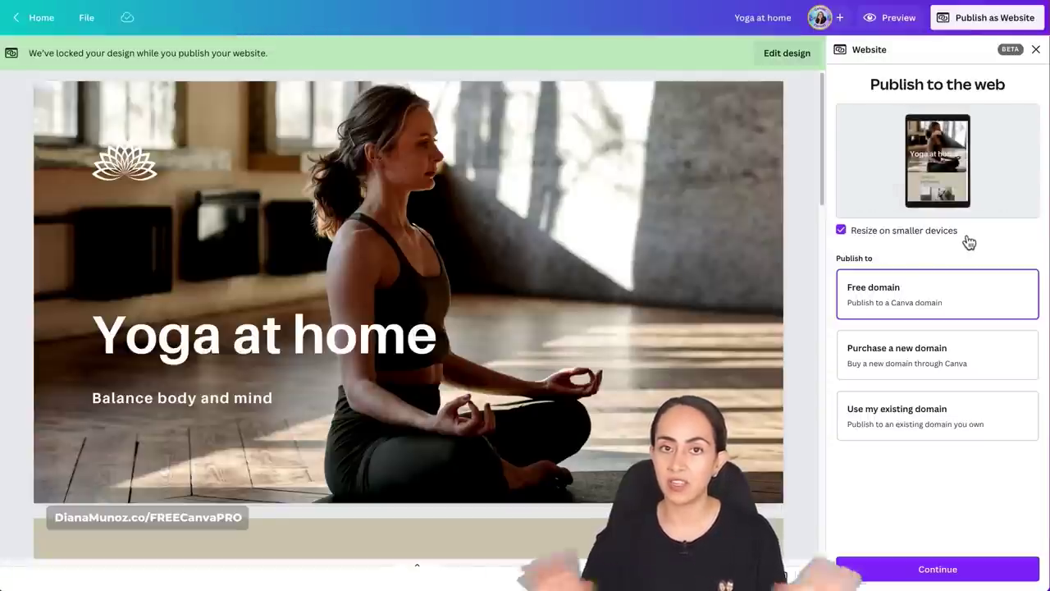
pyautogui.click(852, 236)
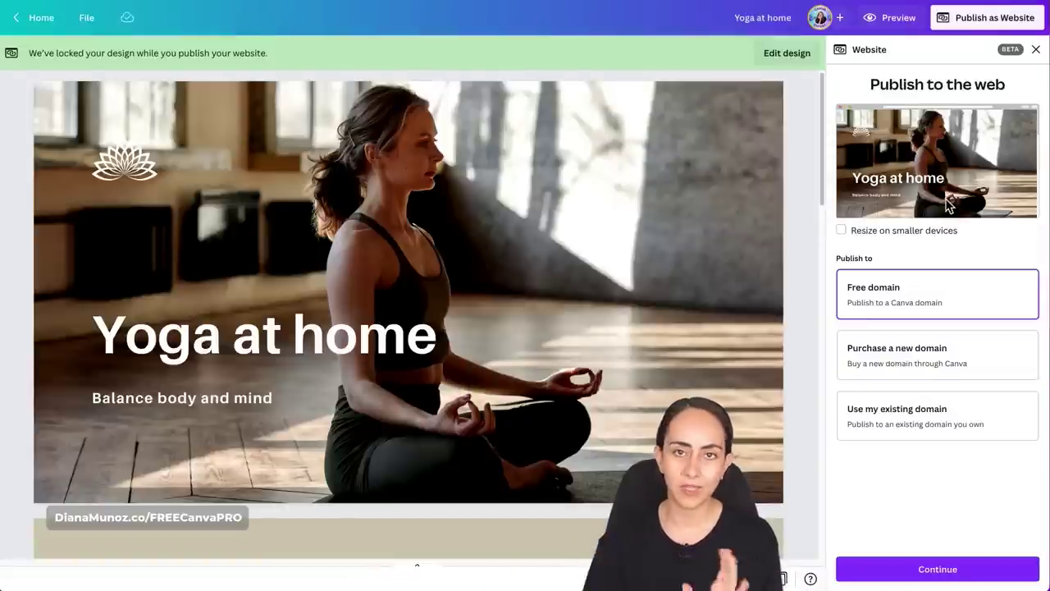
pyautogui.click(878, 237)
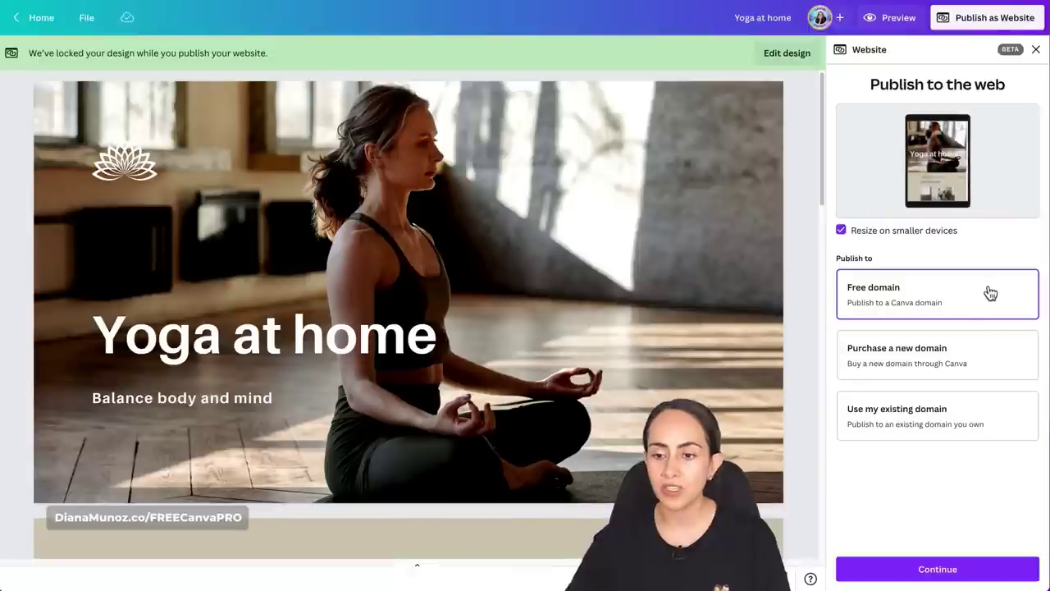
# Step: Compare the purchased and existing domain options, choose the free Canva domain, and continue to the review settings
pyautogui.click(1019, 349)
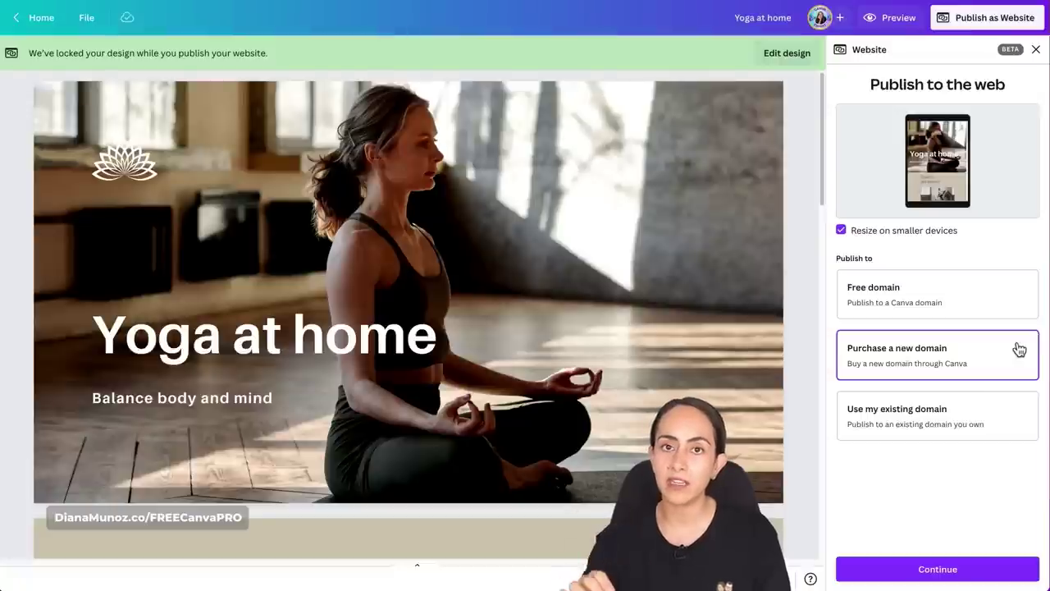
pyautogui.click(998, 415)
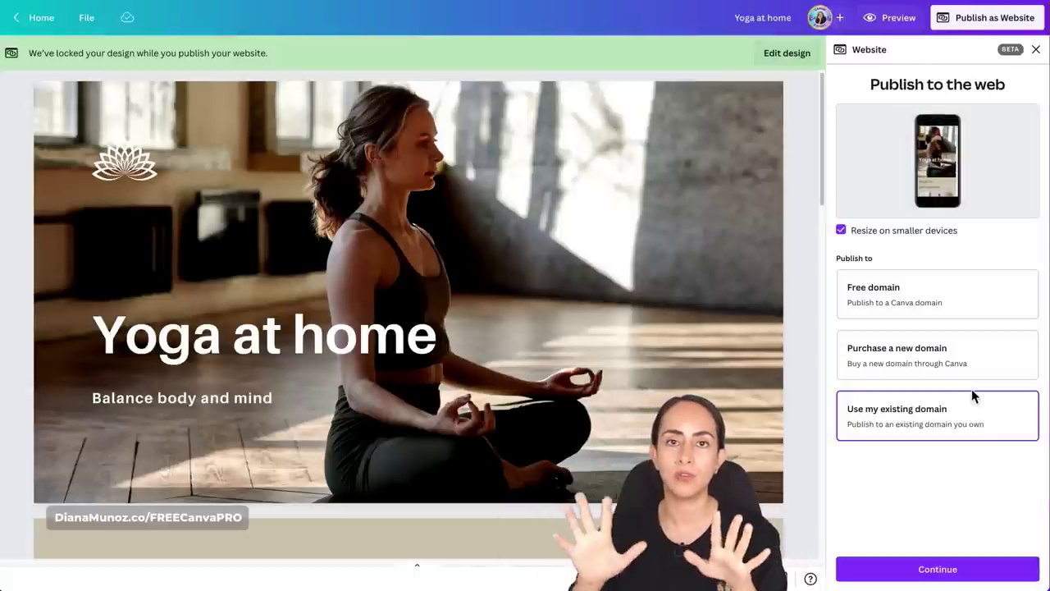
pyautogui.click(978, 289)
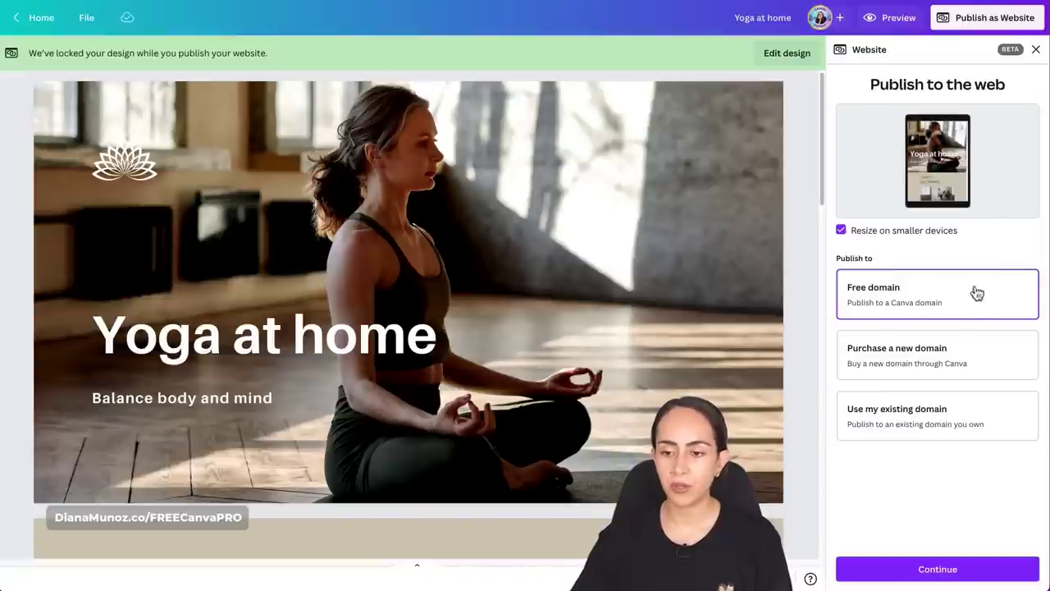
pyautogui.click(981, 579)
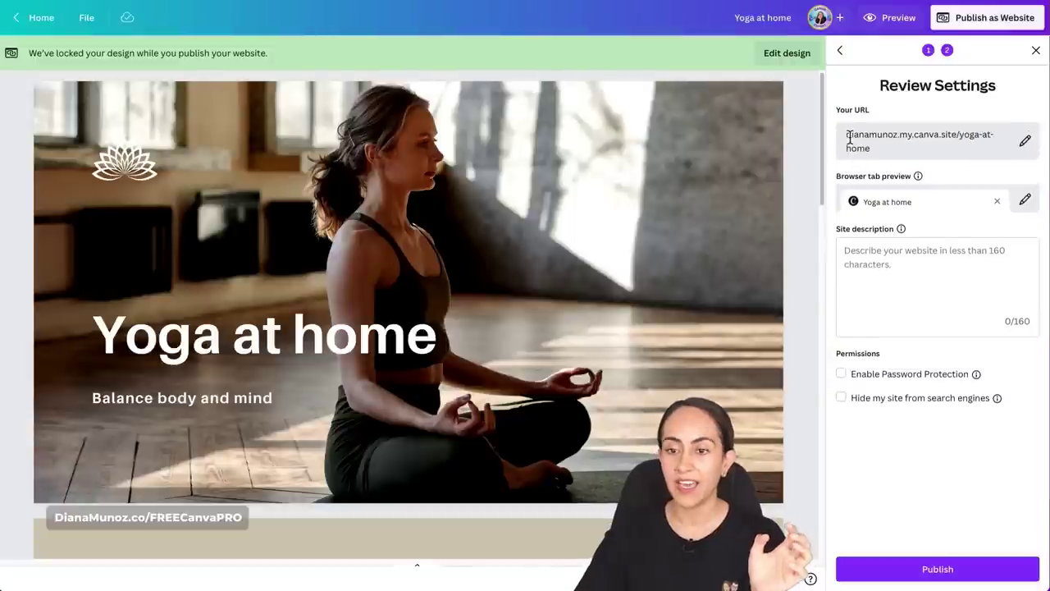
# Step: Examine the parts of the site's URL in the review settings: the my.canva.site domain and its custom prefix
pyautogui.moveTo(847, 138); pyautogui.dragTo(956, 138)
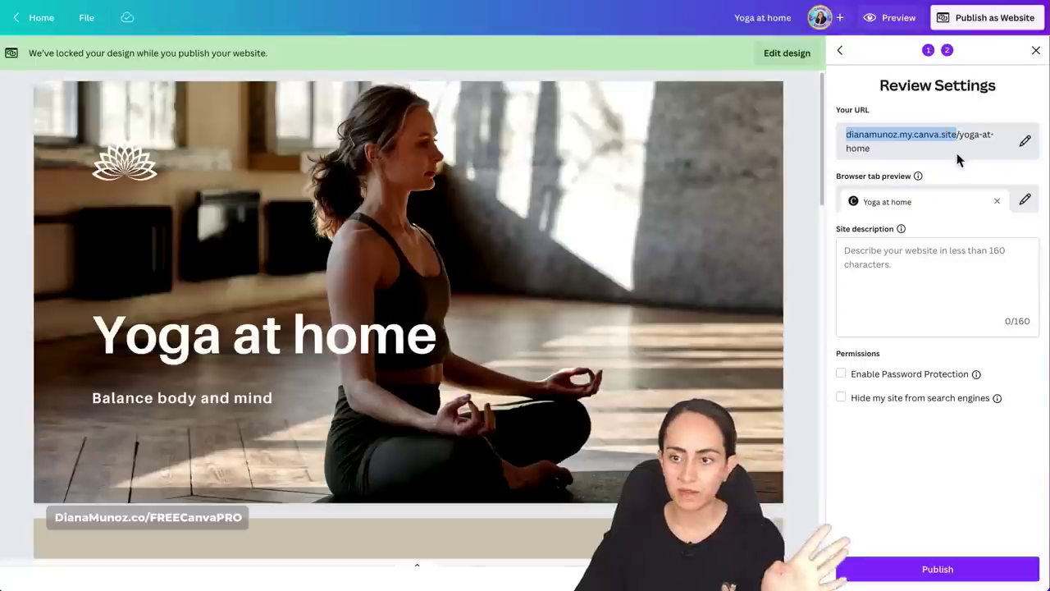
pyautogui.click(900, 138)
pyautogui.moveTo(898, 137); pyautogui.dragTo(847, 142)
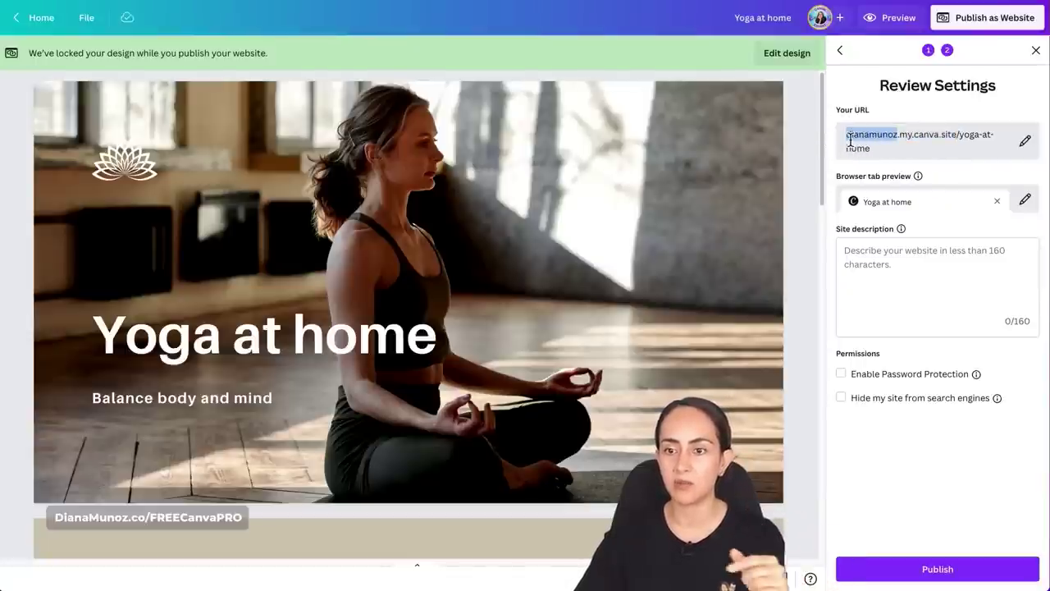
pyautogui.click(902, 136)
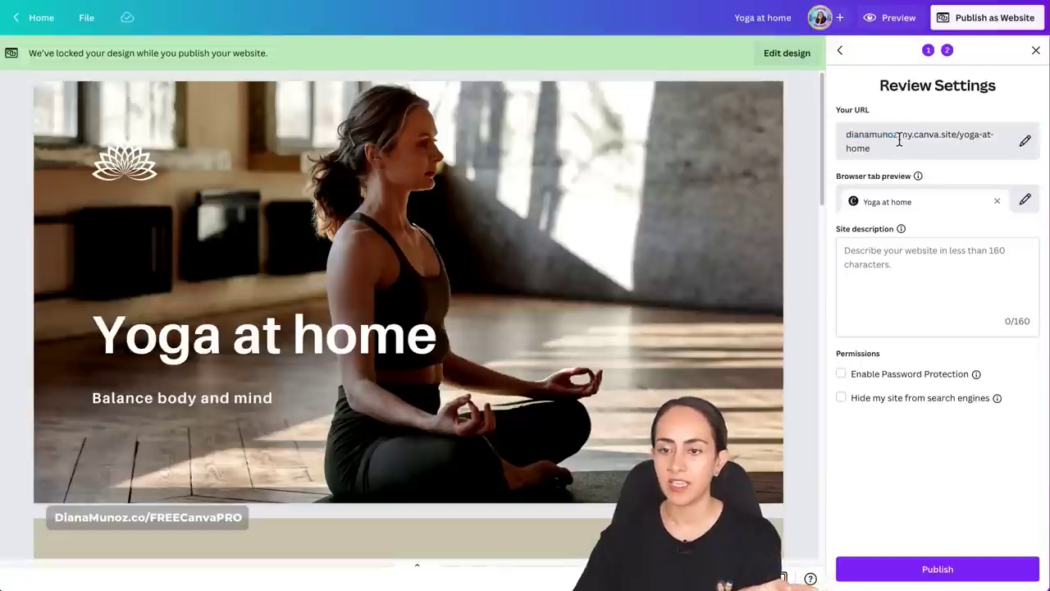
# Step: Examine the domain part of the site's URL and open its editable yoga-at-home ending, leaving it as it is
pyautogui.moveTo(898, 136); pyautogui.dragTo(957, 135)
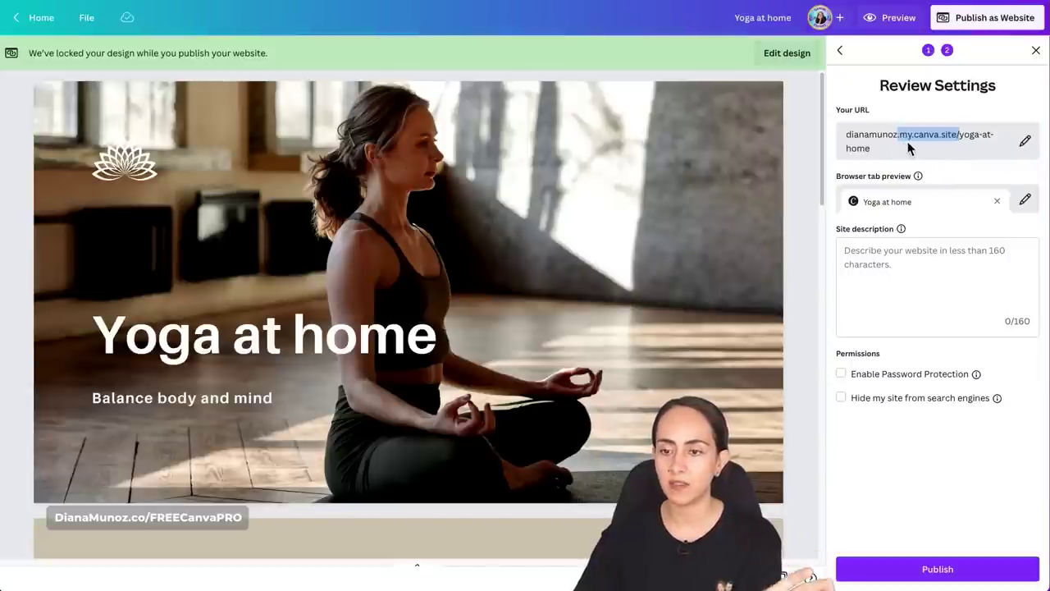
pyautogui.click(968, 153)
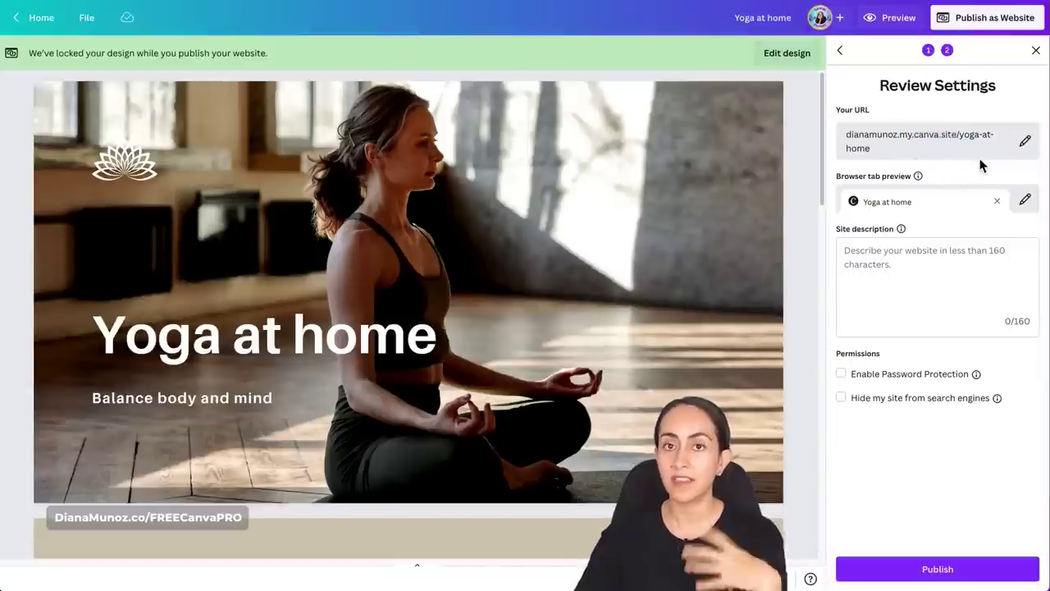
pyautogui.moveTo(958, 135); pyautogui.dragTo(848, 136)
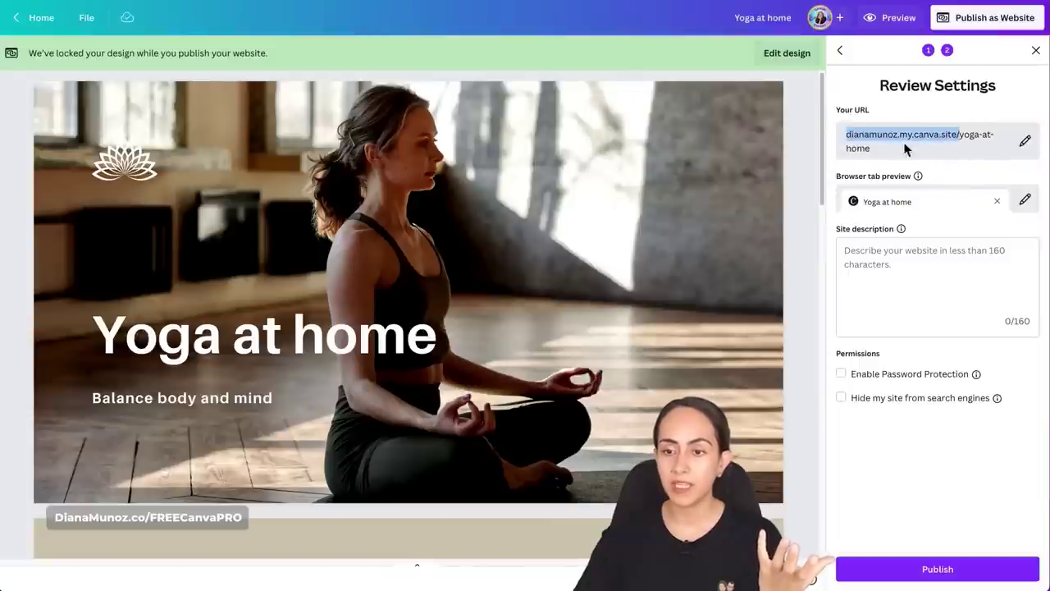
pyautogui.click(1025, 142)
pyautogui.moveTo(927, 162); pyautogui.dragTo(863, 163)
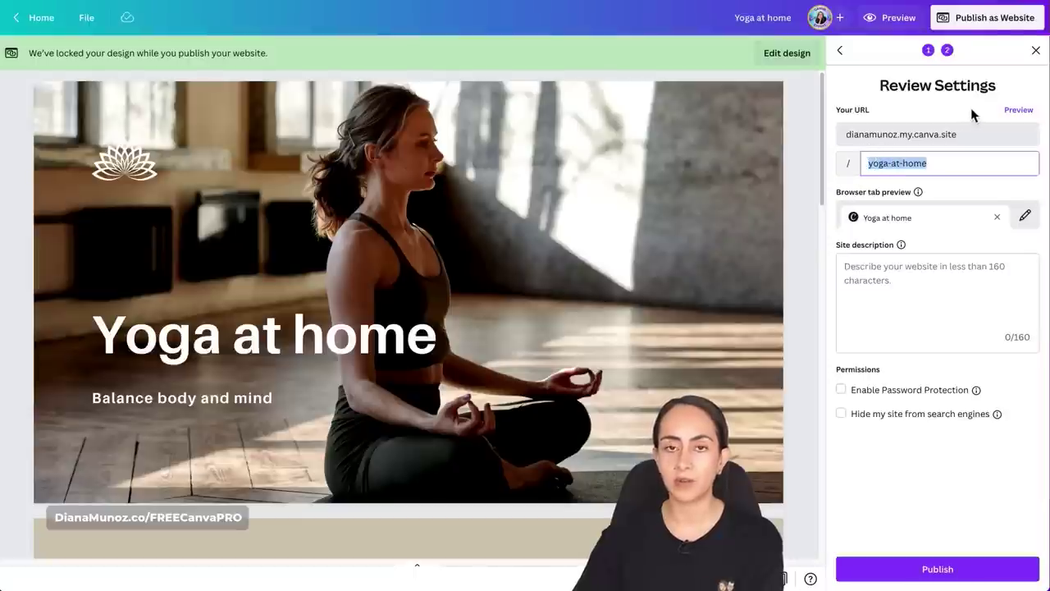
pyautogui.click(1023, 114)
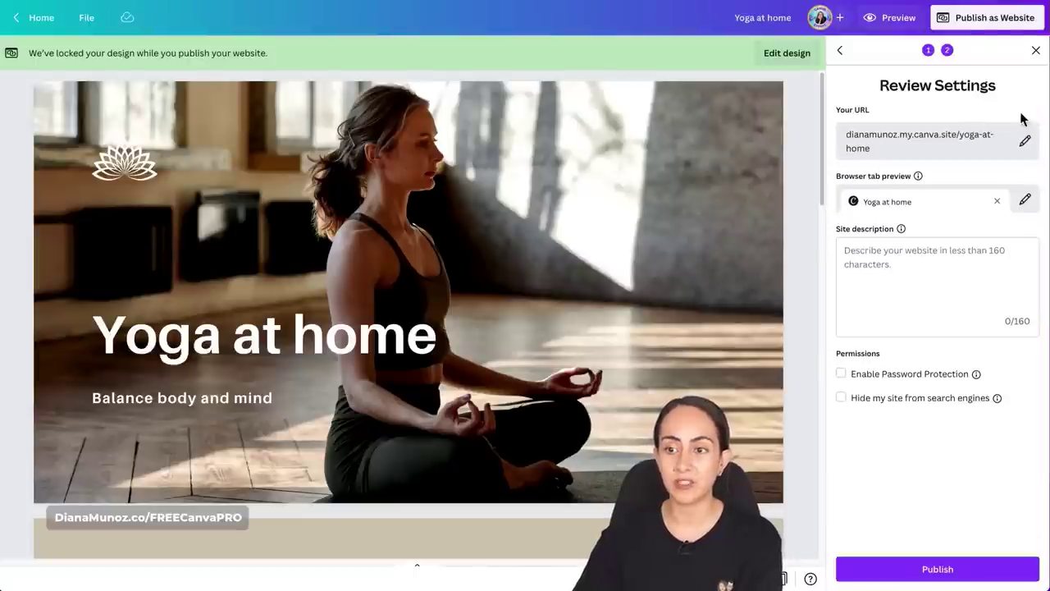
pyautogui.click(958, 132)
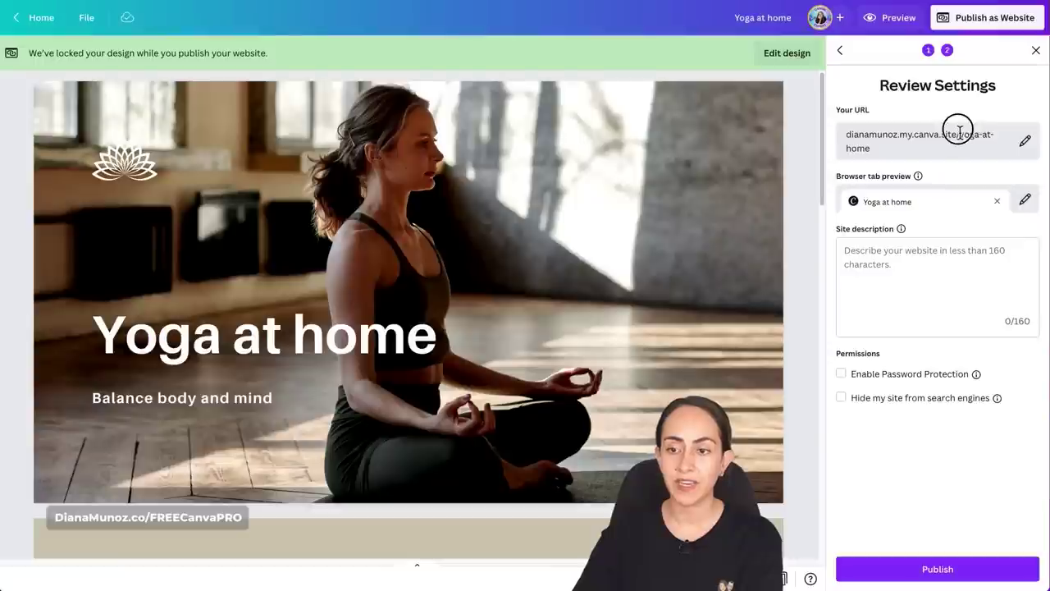
pyautogui.moveTo(947, 140)
pyautogui.mouseDown()
pyautogui.moveTo(846, 135)
pyautogui.moveTo(960, 132)
pyautogui.mouseUp()
pyautogui.click(974, 162)
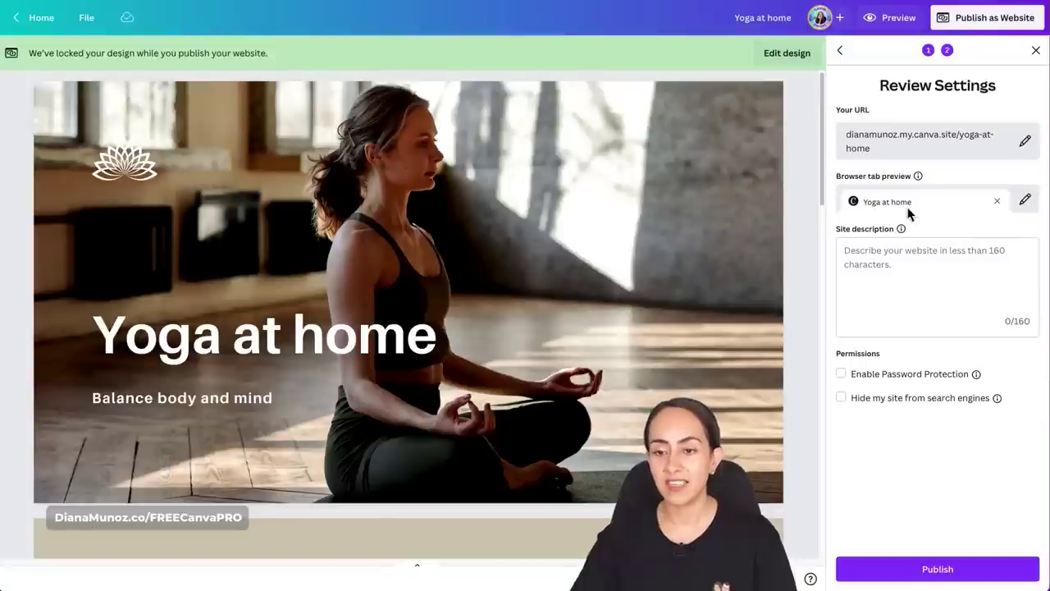
# Step: Inspect the browser tab settings, including the "Yoga at home" title and the option to change the favicon
pyautogui.click(1024, 200)
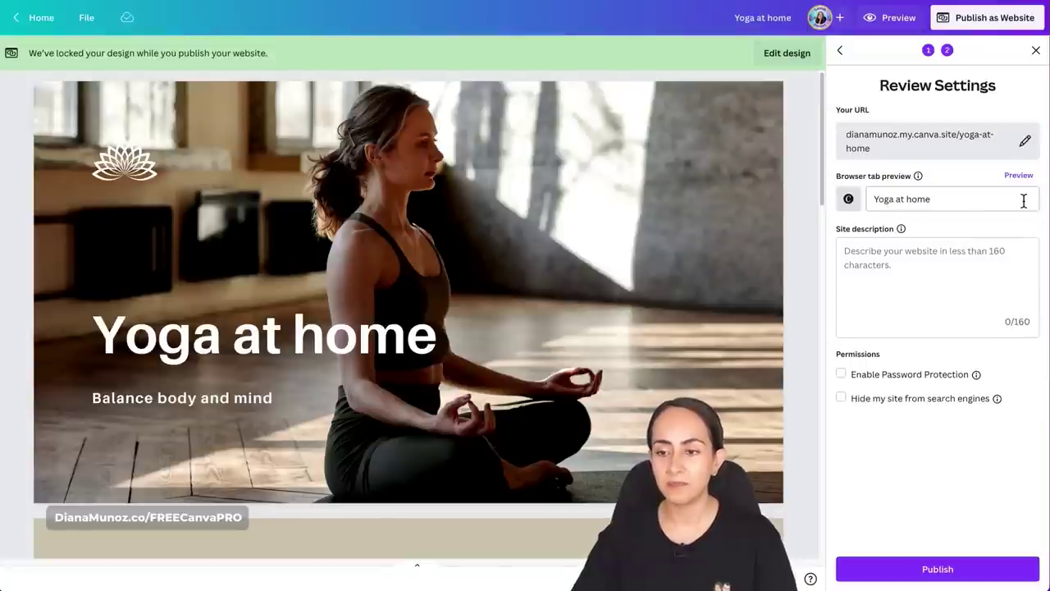
pyautogui.click(939, 200)
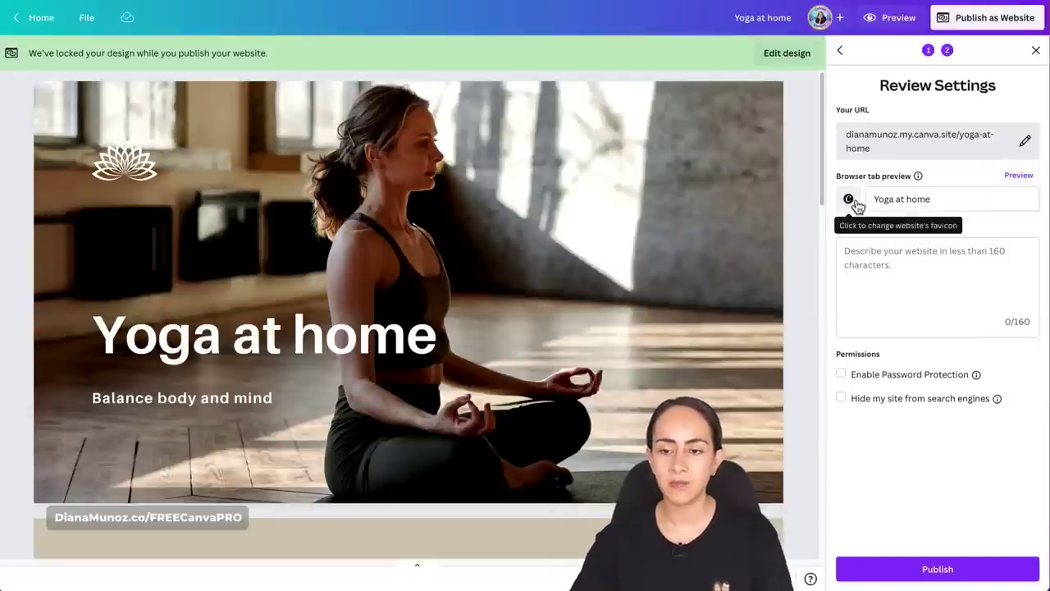
pyautogui.click(1019, 176)
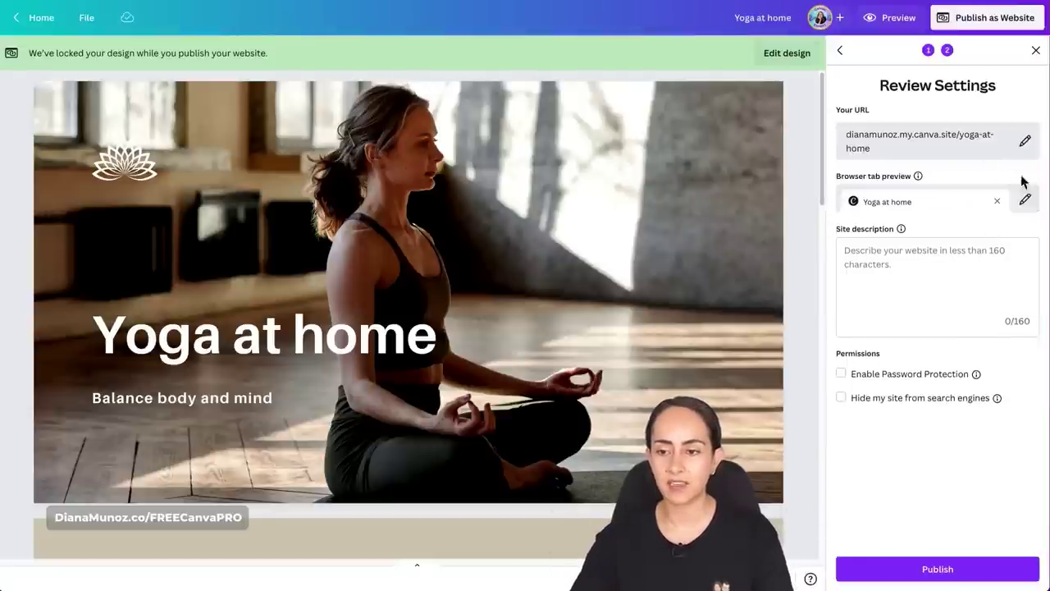
# Step: Look at the site description field, then try Enable Password Protection and Hide my site from search engines, switching both back off
pyautogui.click(953, 324)
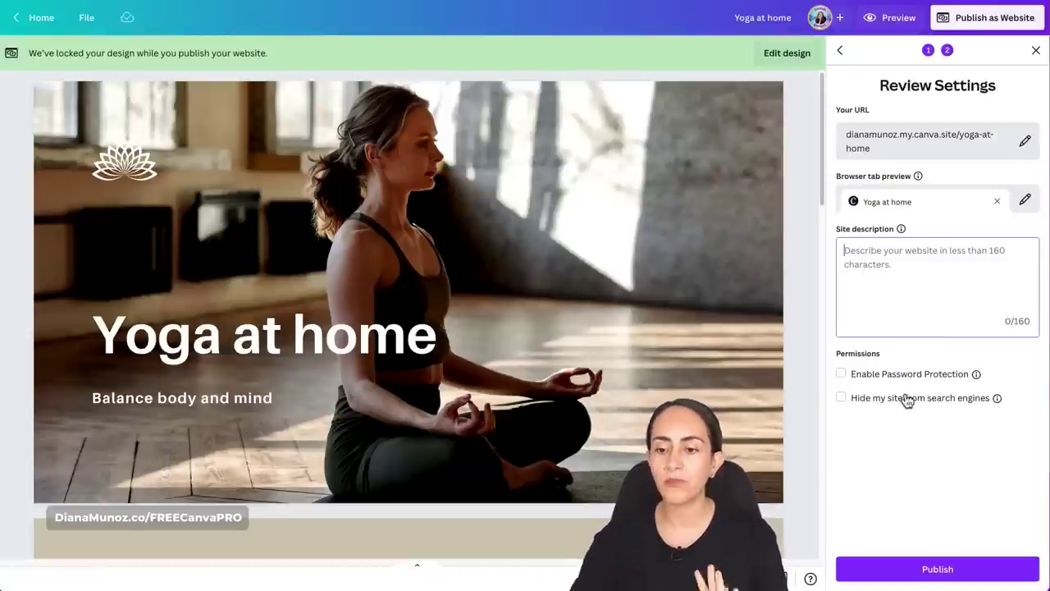
pyautogui.click(850, 380)
pyautogui.click(851, 381)
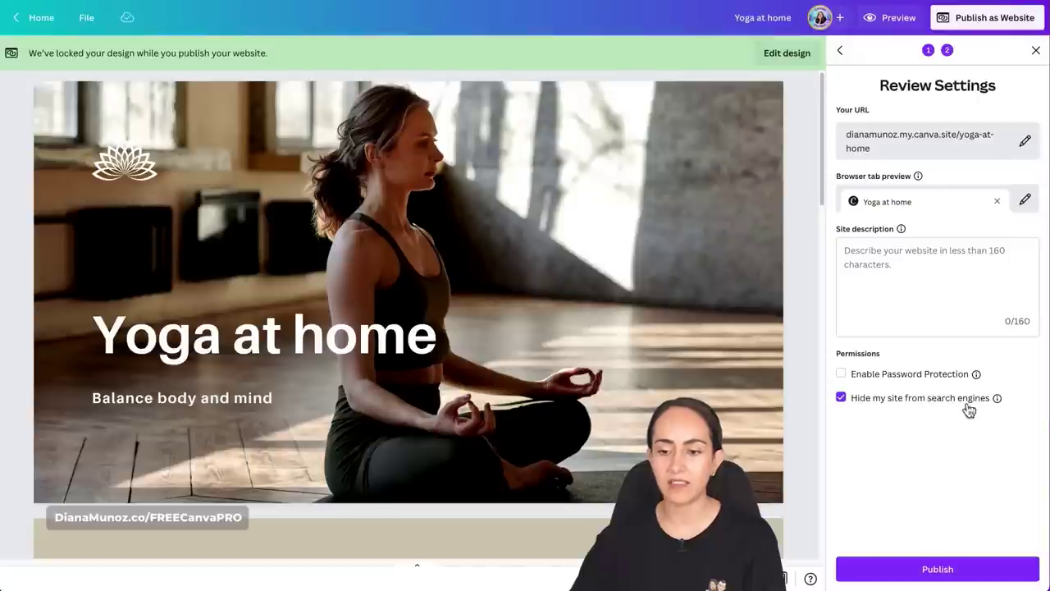
pyautogui.click(843, 399)
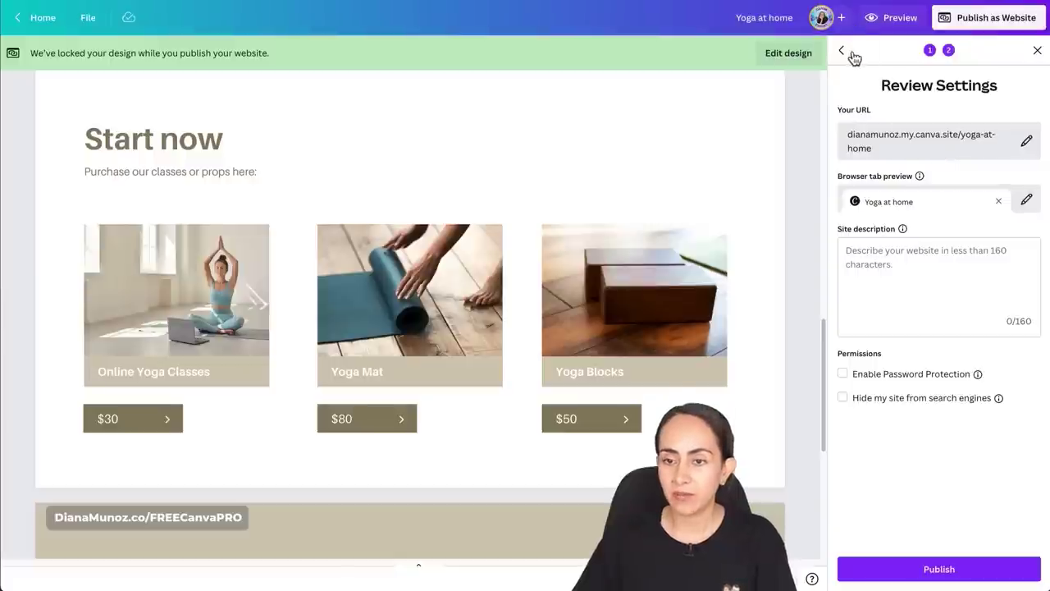
# Step: Search the domains for purchase for "yogaathome", look through the offers and their prices, and return to the publishing options
pyautogui.click(851, 53)
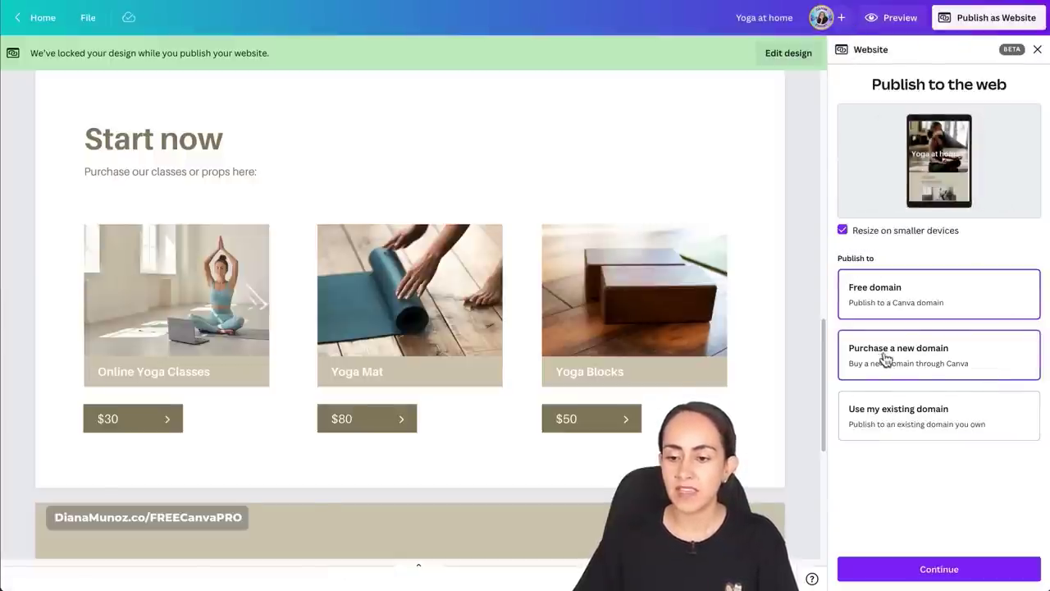
pyautogui.click(978, 354)
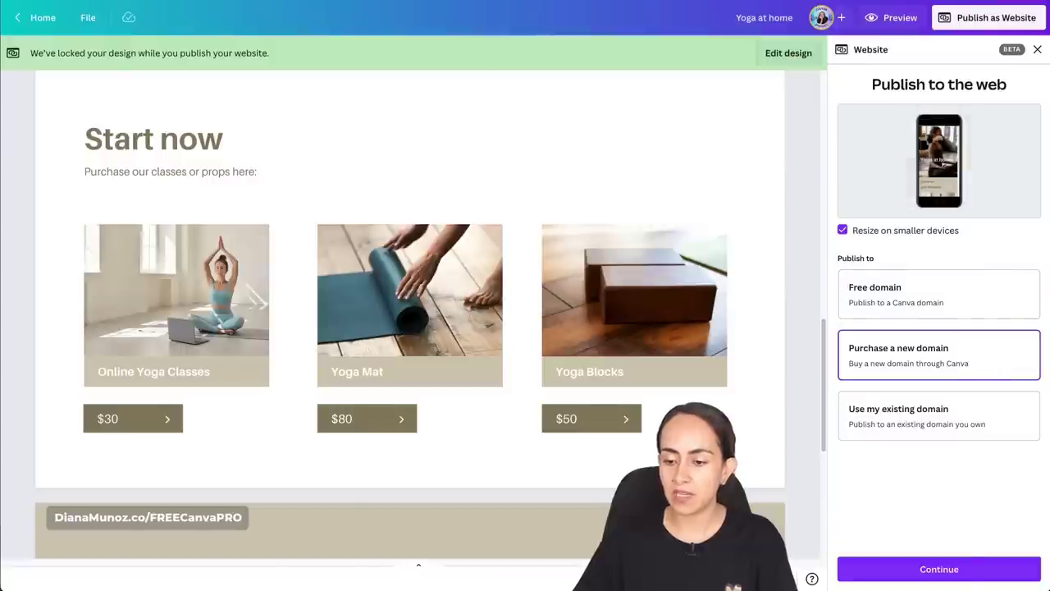
pyautogui.click(988, 574)
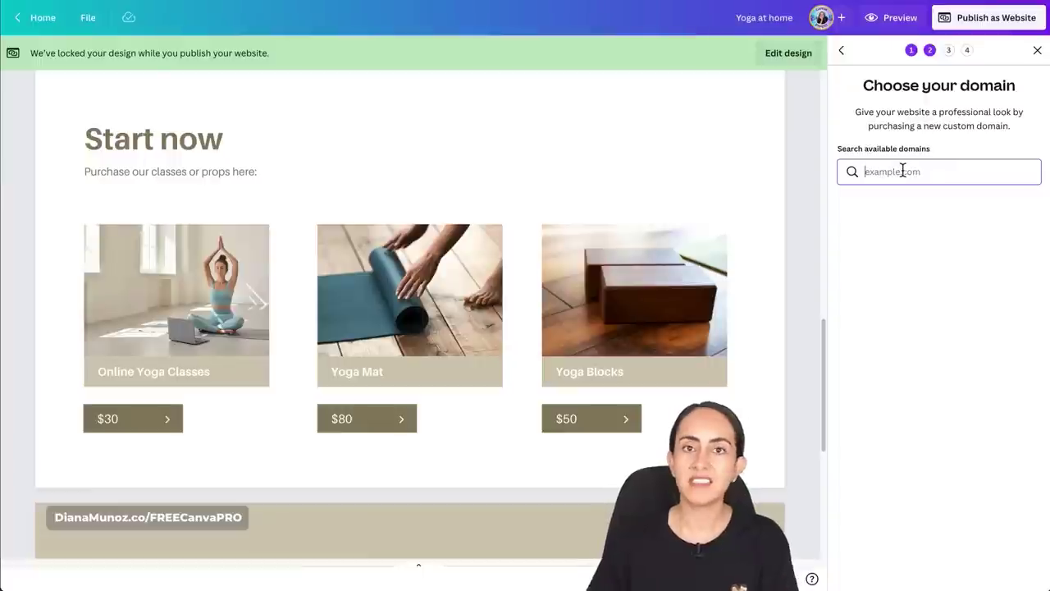
pyautogui.write('yogaathome')
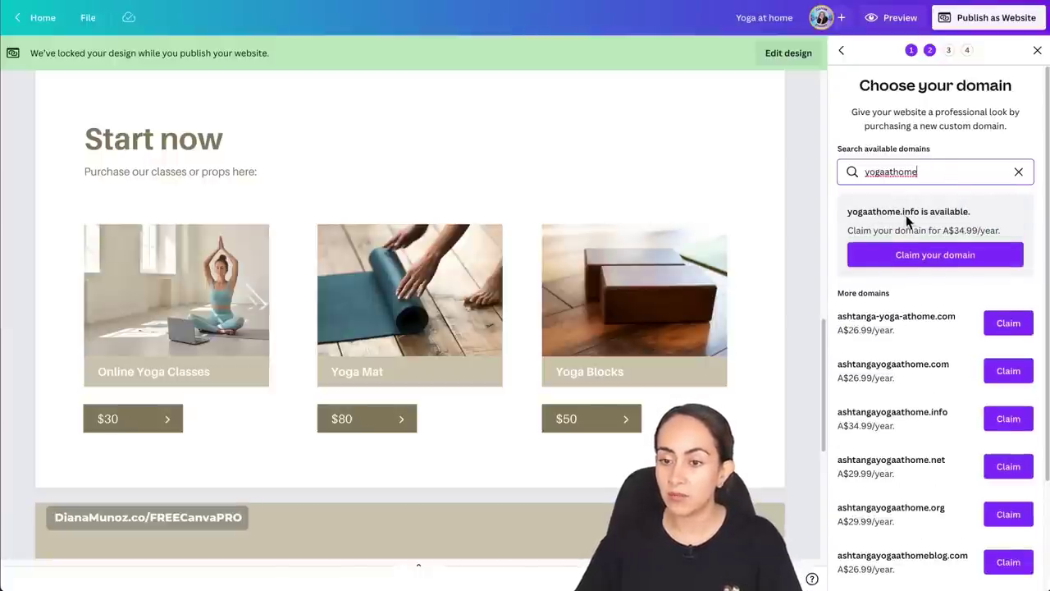
pyautogui.scroll(-2, 964, 296)
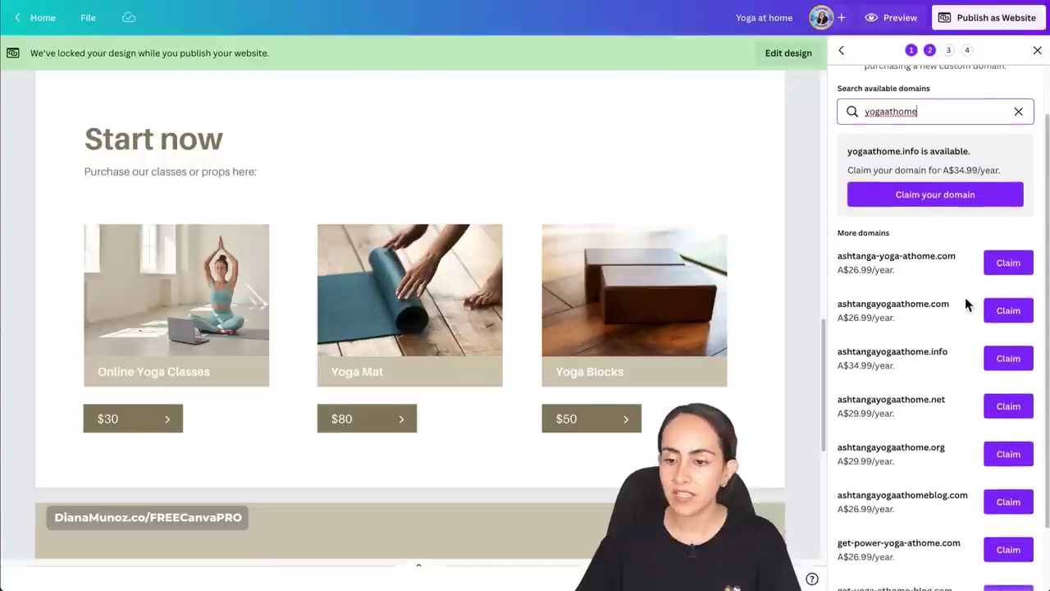
pyautogui.scroll(-2, 927, 500)
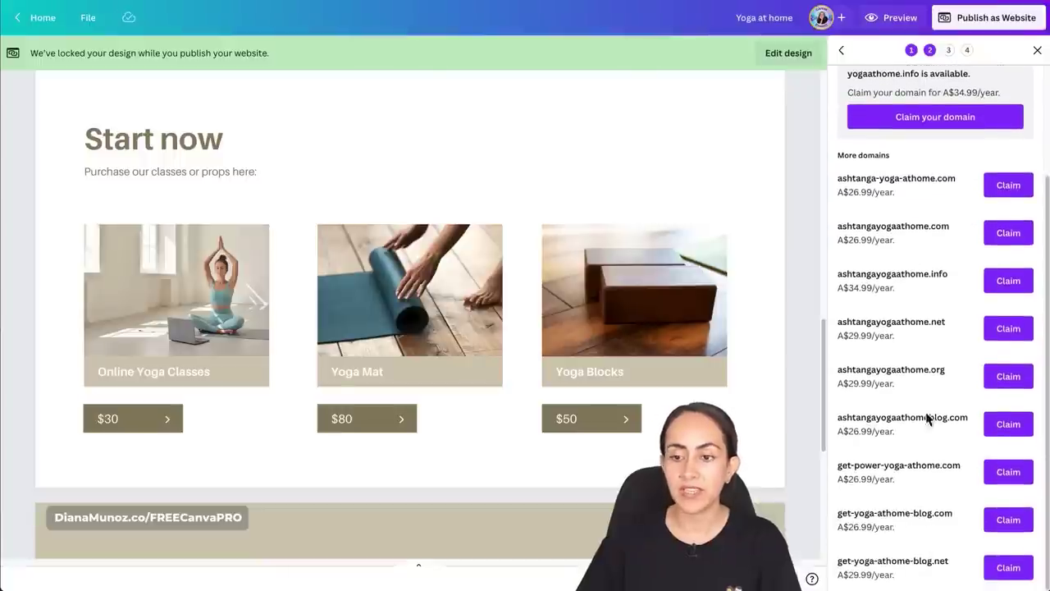
pyautogui.scroll(4, 928, 418)
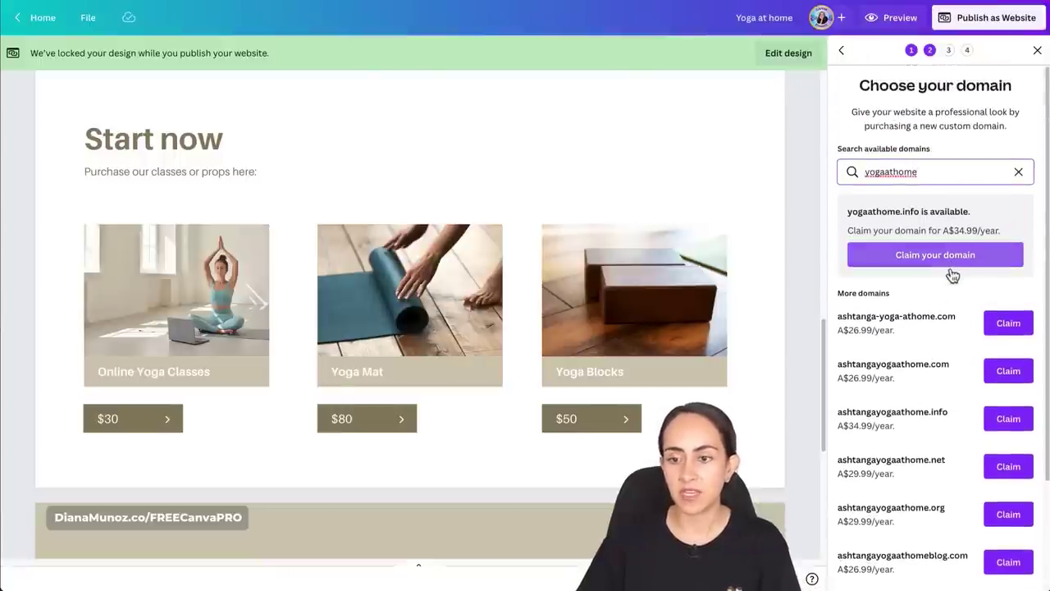
pyautogui.click(842, 50)
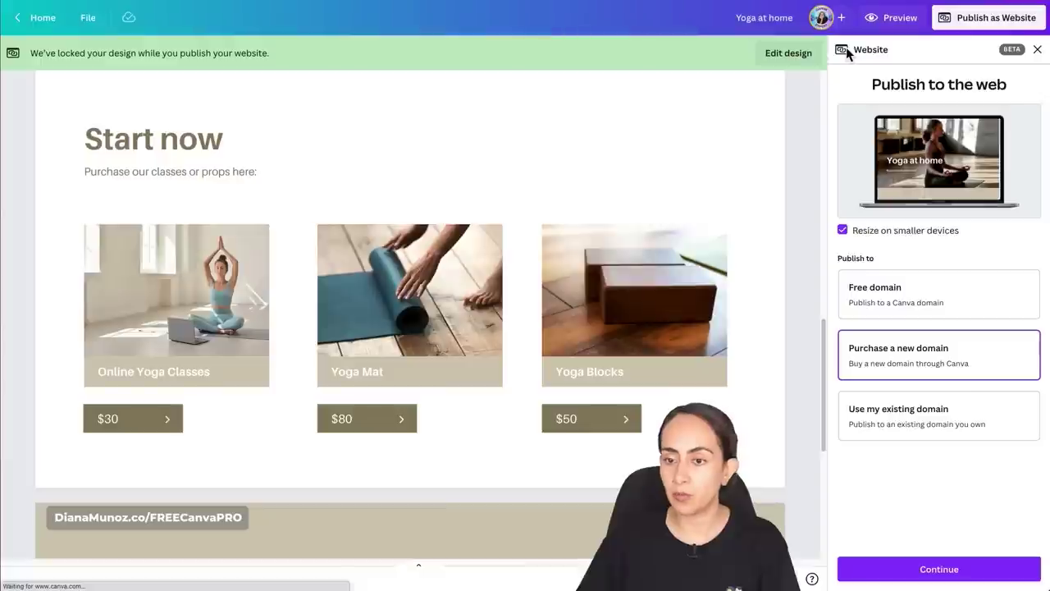
# Step: Review the existing-domain option, read the help article on connecting a domain, and return to the publishing options
pyautogui.click(962, 305)
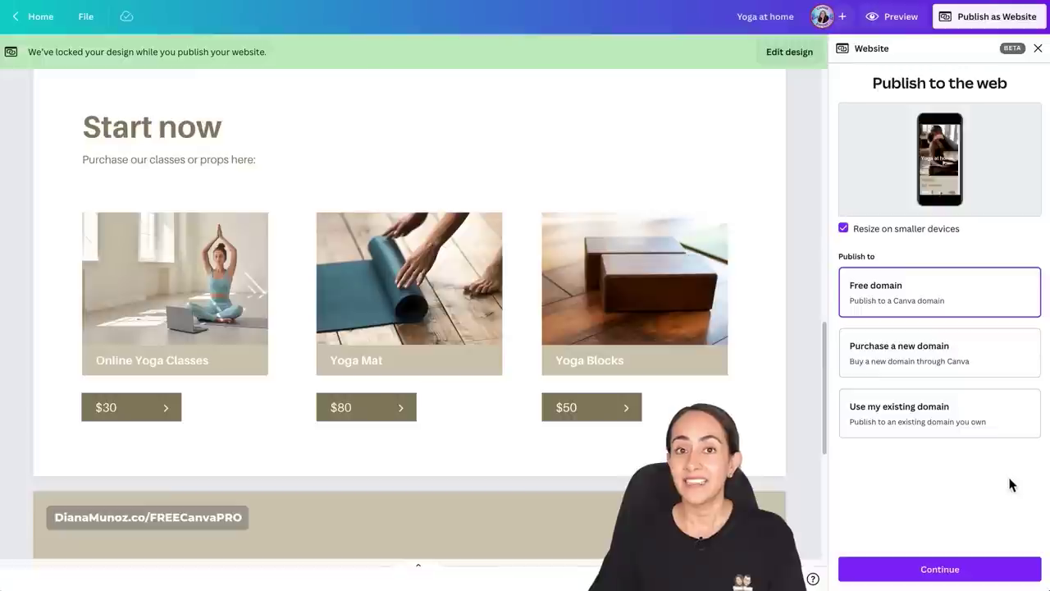
pyautogui.click(991, 420)
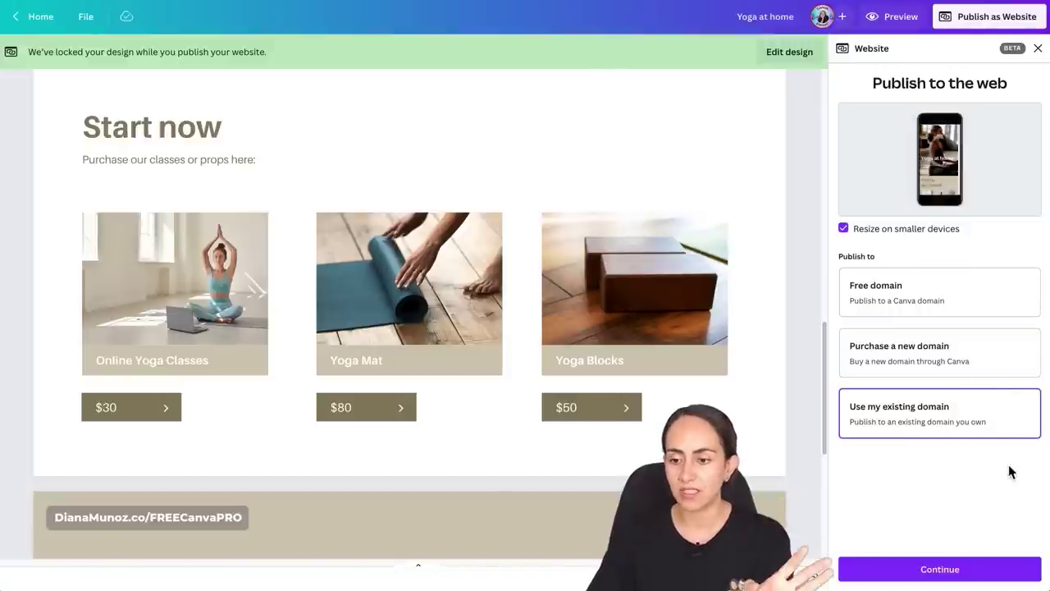
pyautogui.click(955, 569)
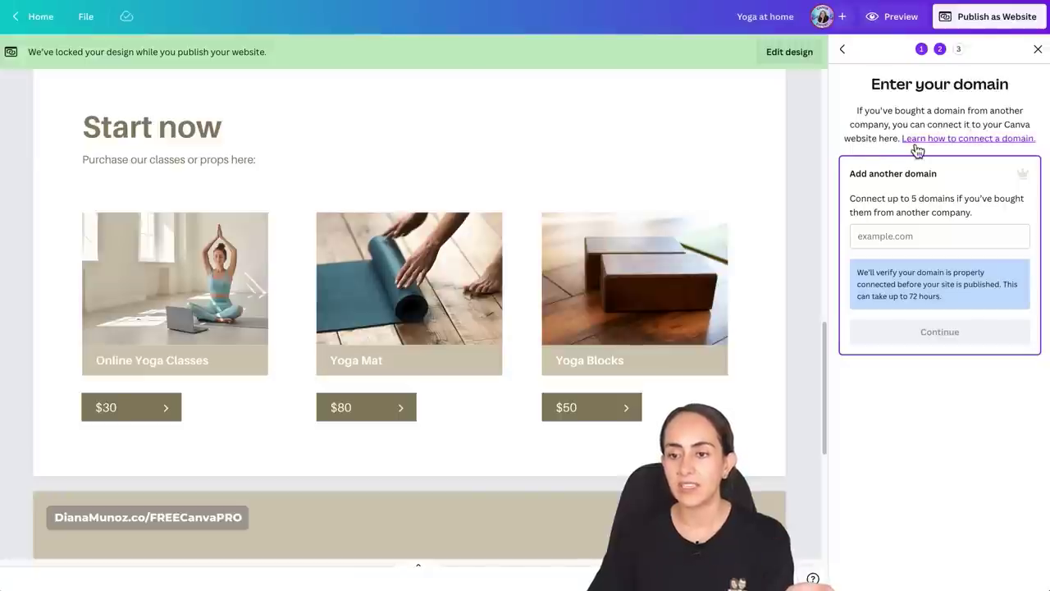
pyautogui.click(968, 139)
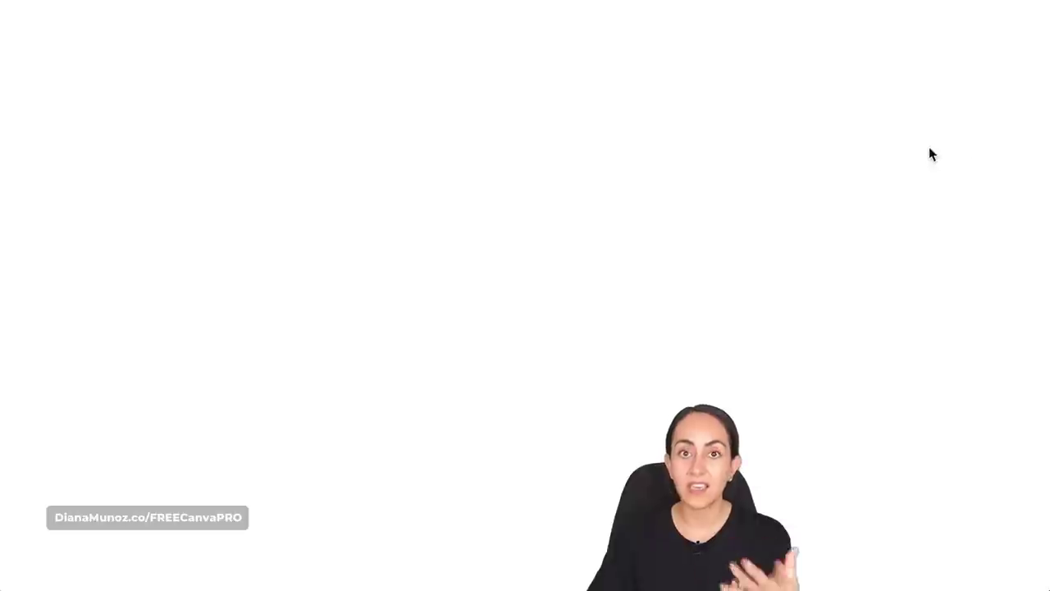
pyautogui.scroll(-4, 591, 377)
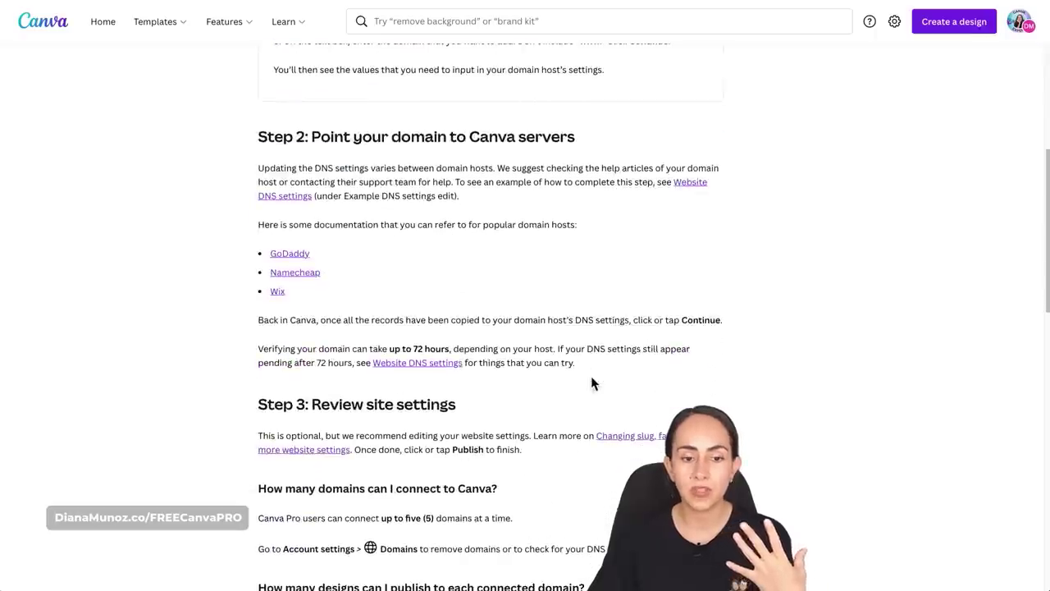
pyautogui.scroll(-1, 592, 383)
pyautogui.scroll(-4, 592, 383)
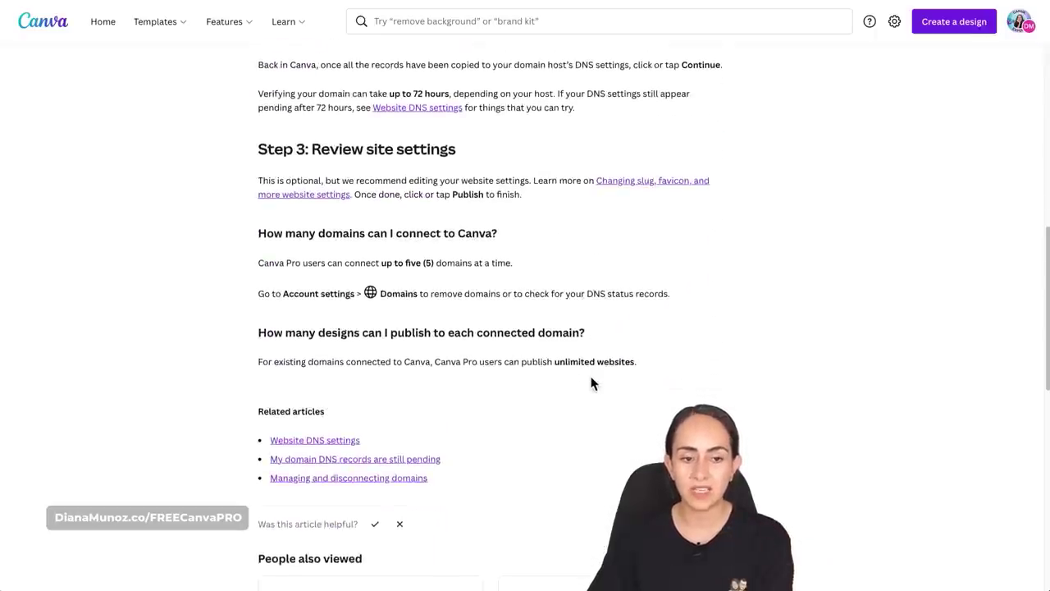
pyautogui.scroll(3, 592, 383)
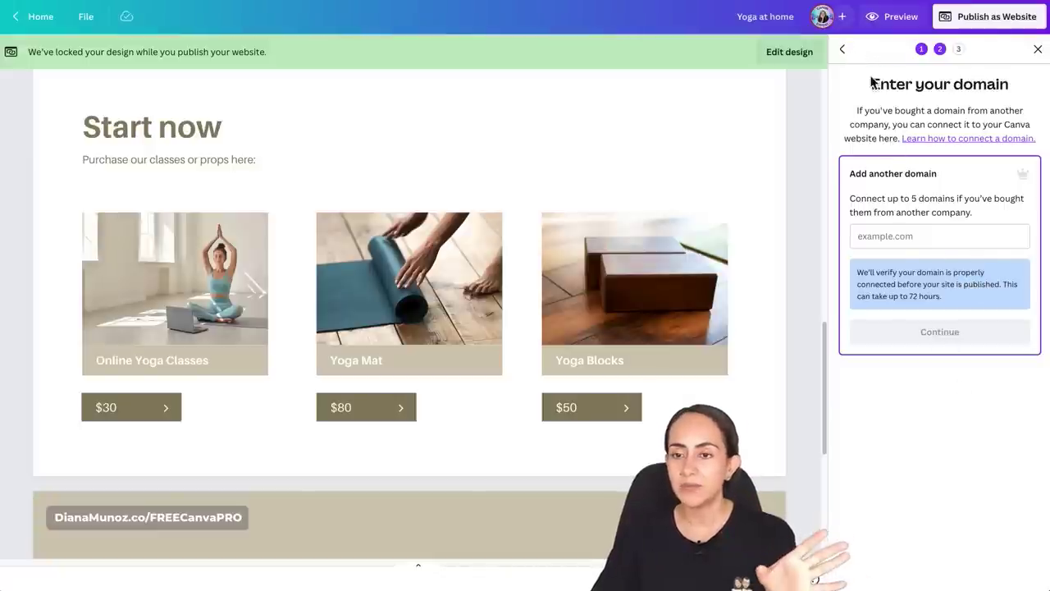
pyautogui.click(845, 52)
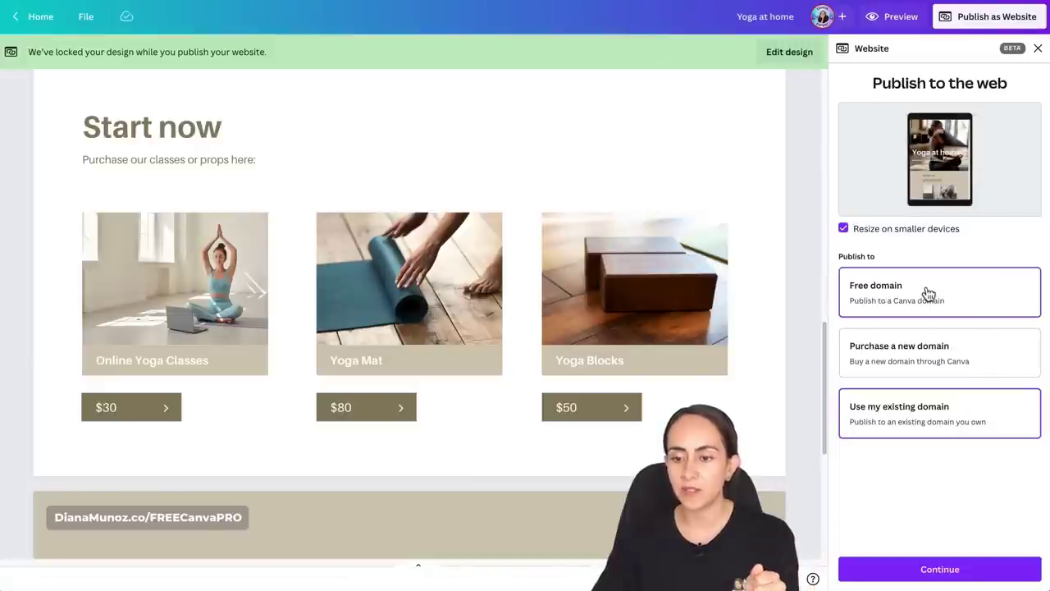
# Step: Choose the free domain and publish the website to its my.canva.site address ending in yoga-at-home
pyautogui.click(956, 300)
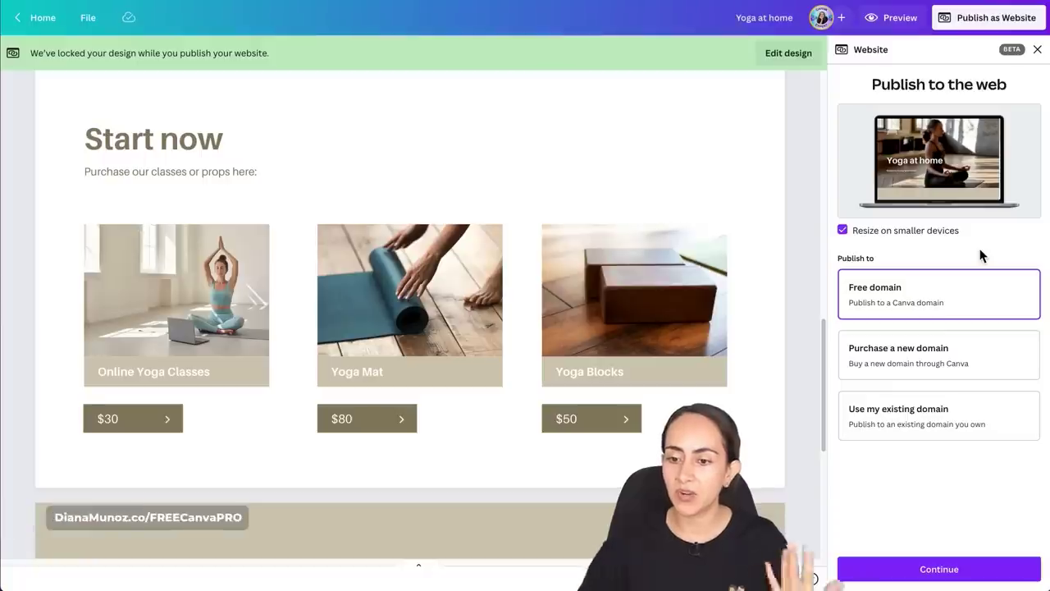
pyautogui.click(970, 579)
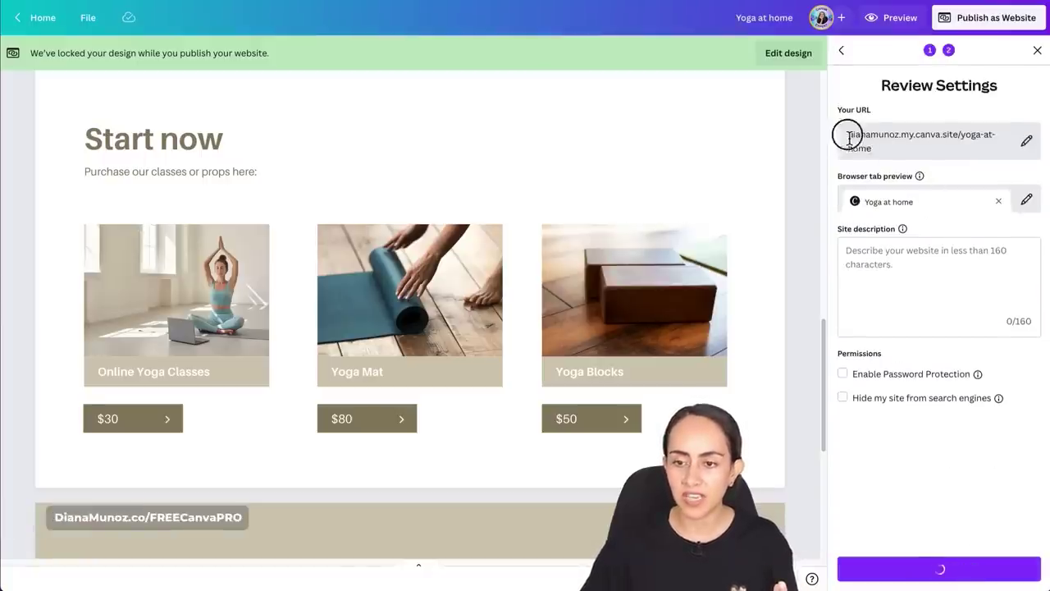
pyautogui.moveTo(848, 135); pyautogui.dragTo(968, 153)
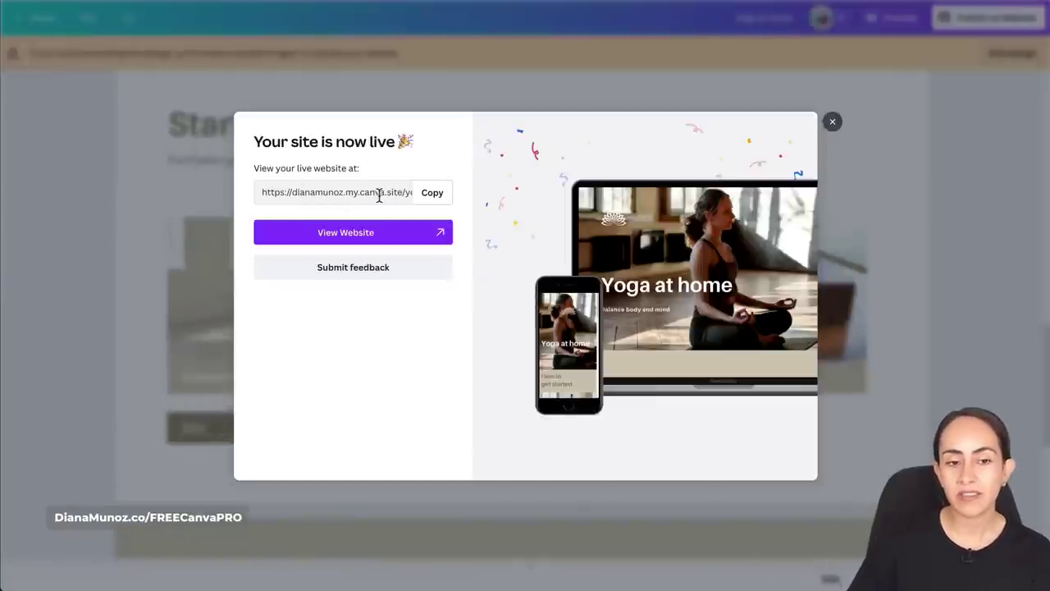
# Step: Copy the live website's link and open the published site
pyautogui.click(437, 196)
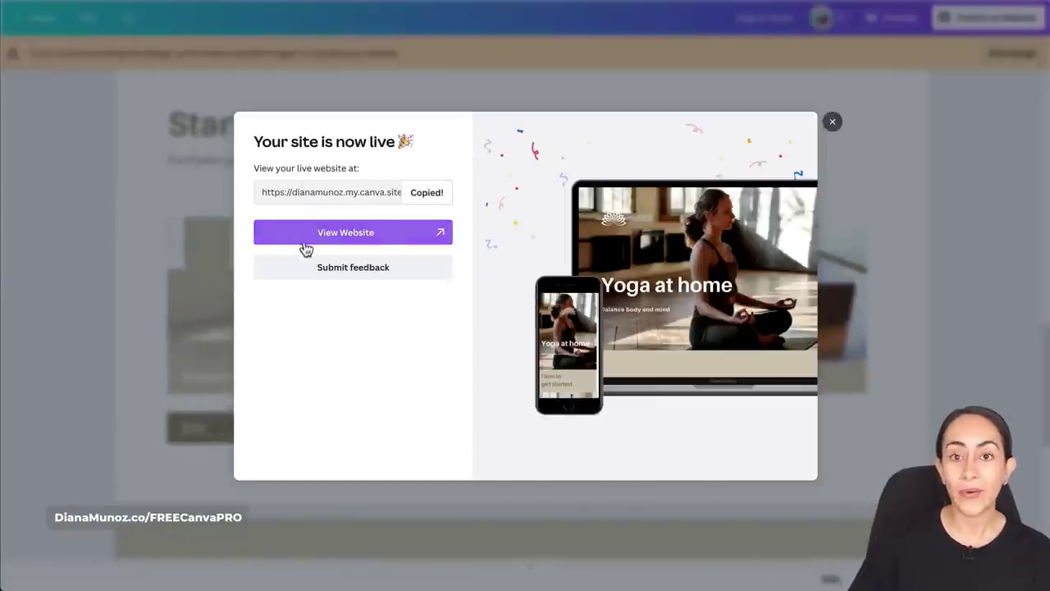
pyautogui.click(352, 240)
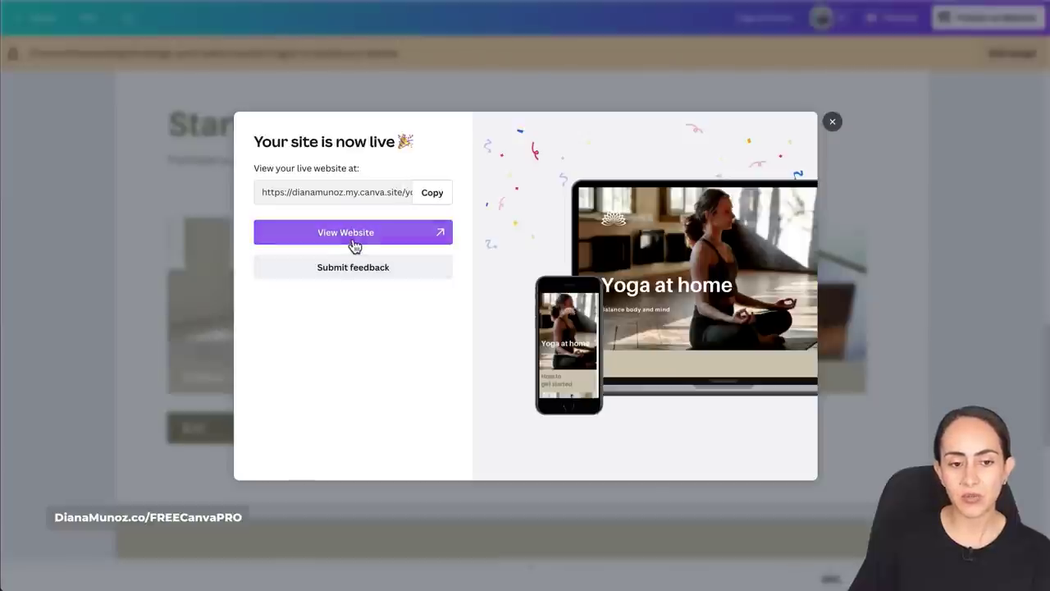
pyautogui.click(421, 235)
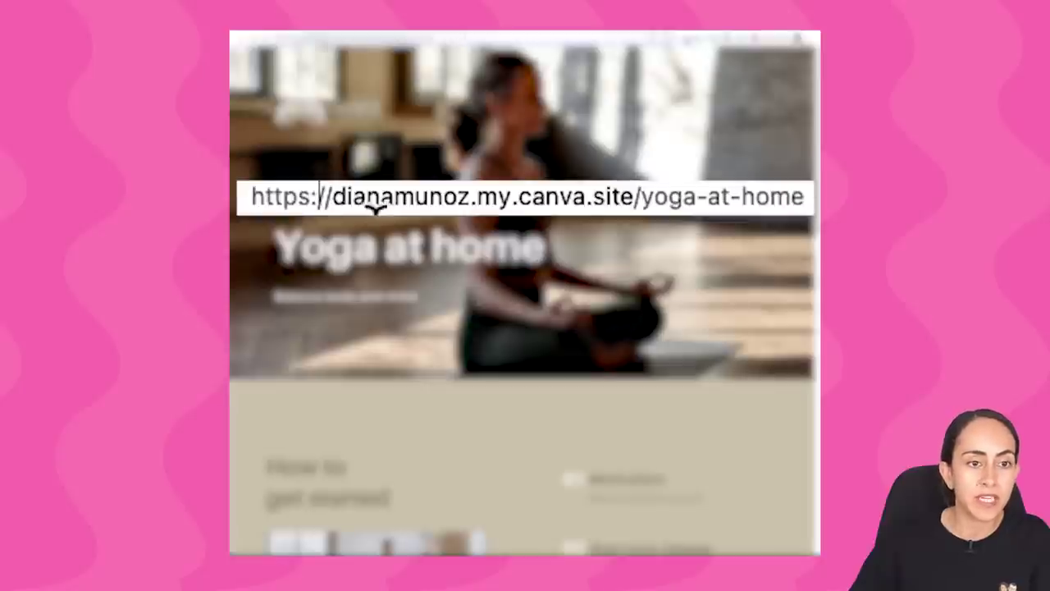
# Step: Check the domain part of the published site's address and look through the page down to the Start now section
pyautogui.moveTo(330, 198); pyautogui.dragTo(631, 198)
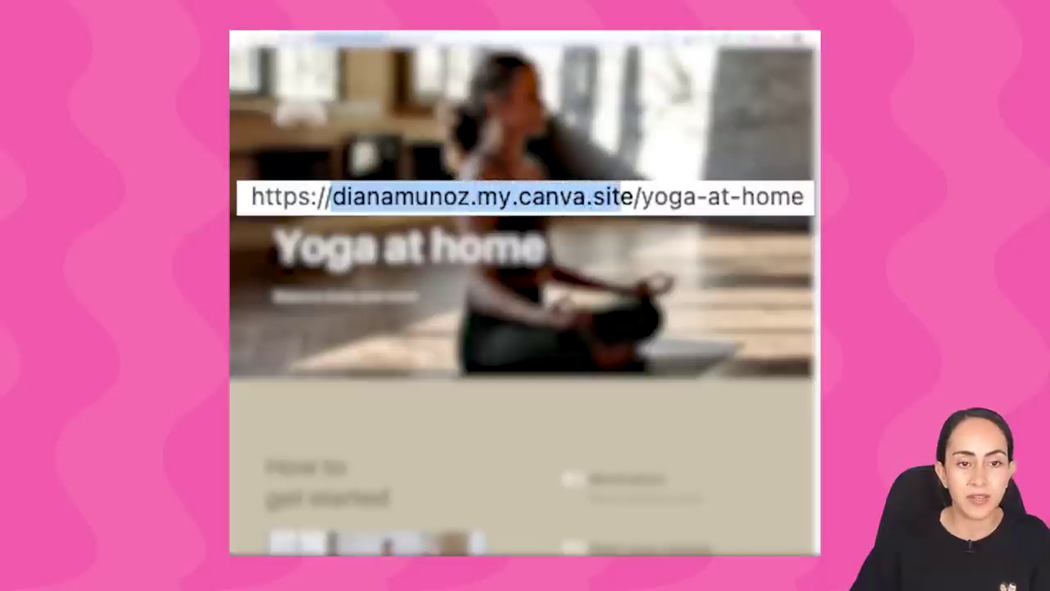
pyautogui.moveTo(810, 84); pyautogui.dragTo(818, 332)
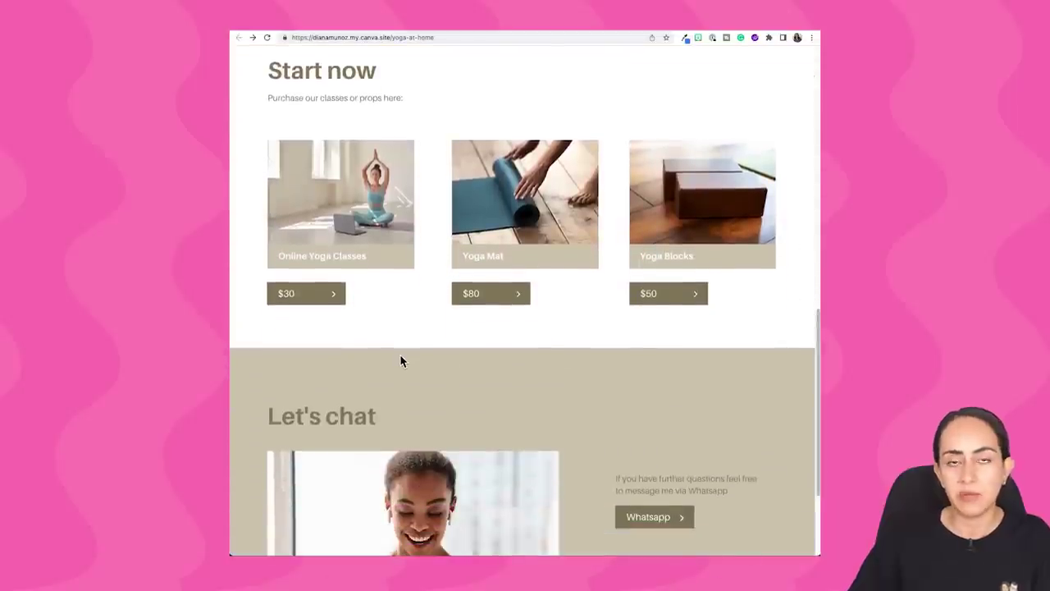
pyautogui.scroll(1, 400, 361)
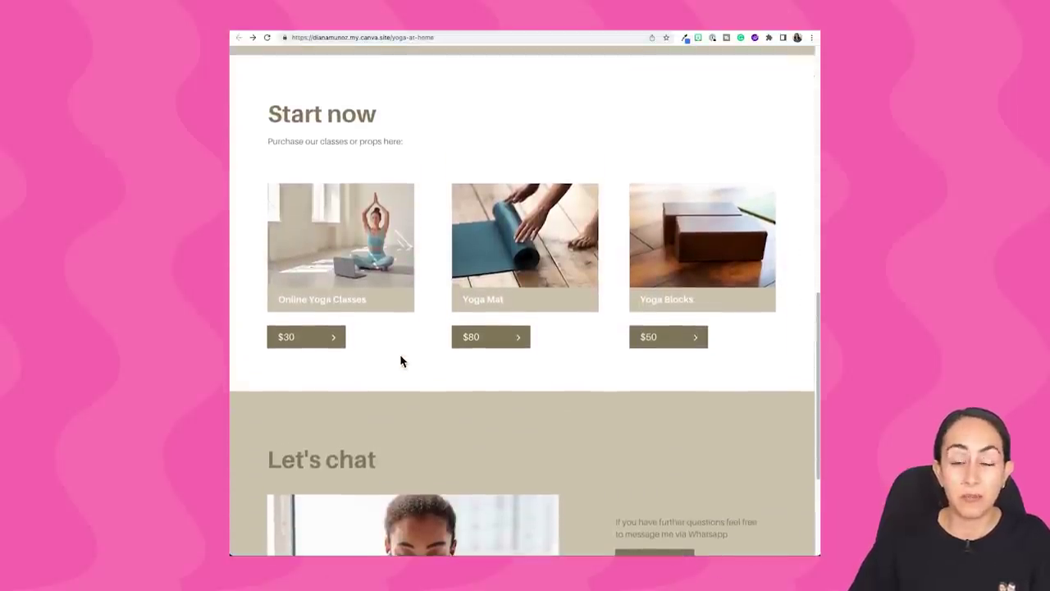
# Step: Test the Online Yoga Classes button's WhatsApp link with its preset message and the Yoga Mat button's PayPal link, returning to the website after each
pyautogui.click(316, 340)
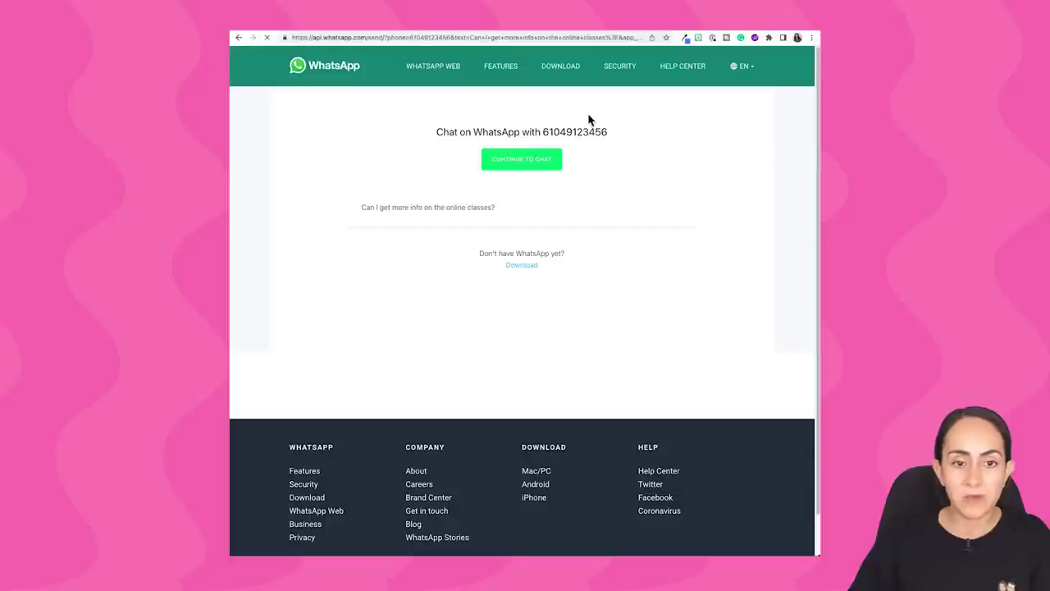
pyautogui.moveTo(513, 211); pyautogui.dragTo(362, 209)
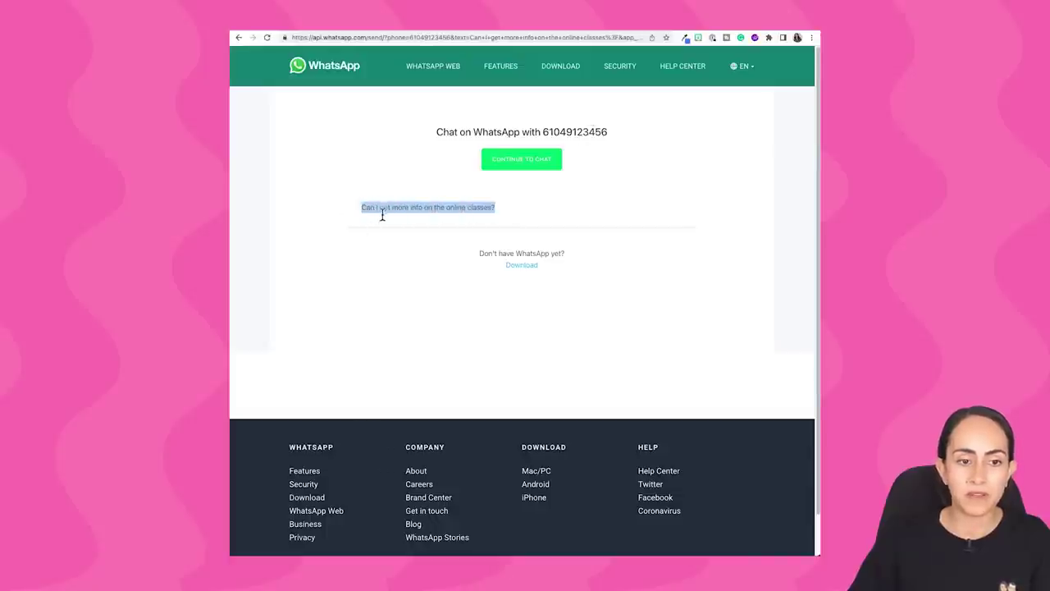
pyautogui.click(239, 39)
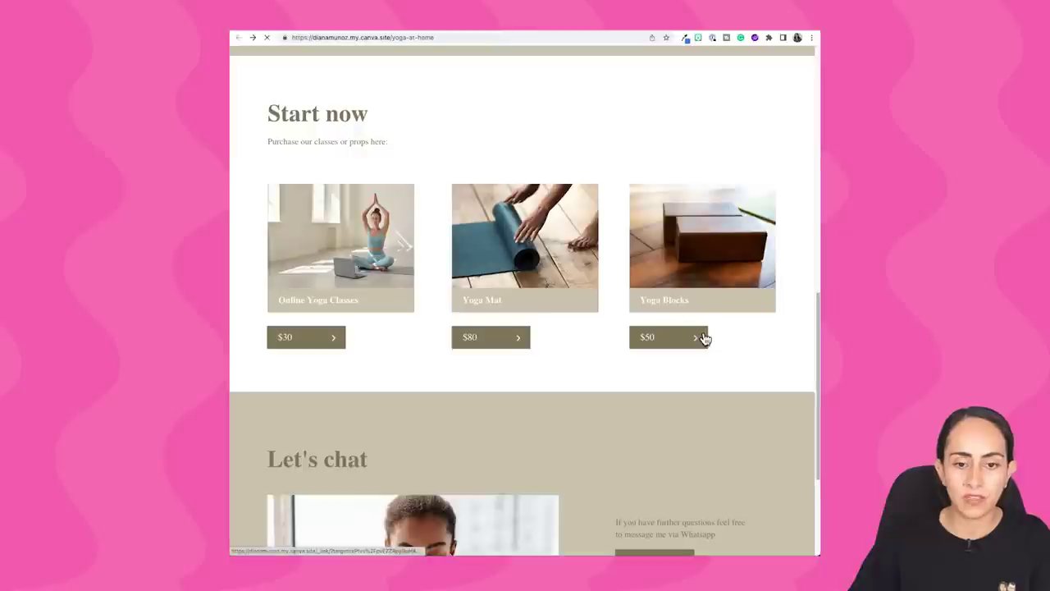
pyautogui.scroll(-1, 517, 316)
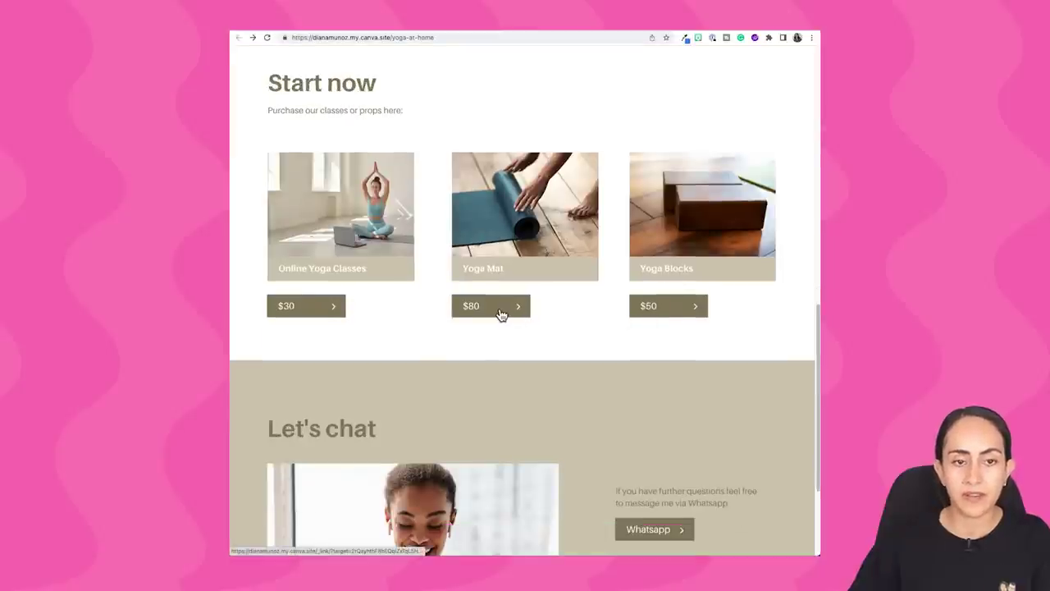
pyautogui.click(500, 314)
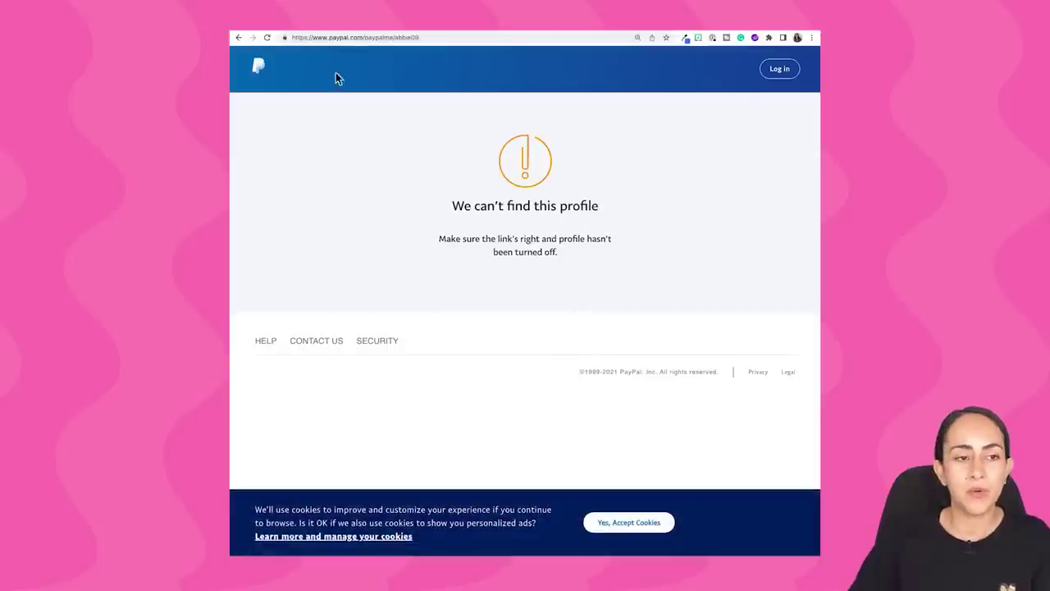
pyautogui.click(239, 39)
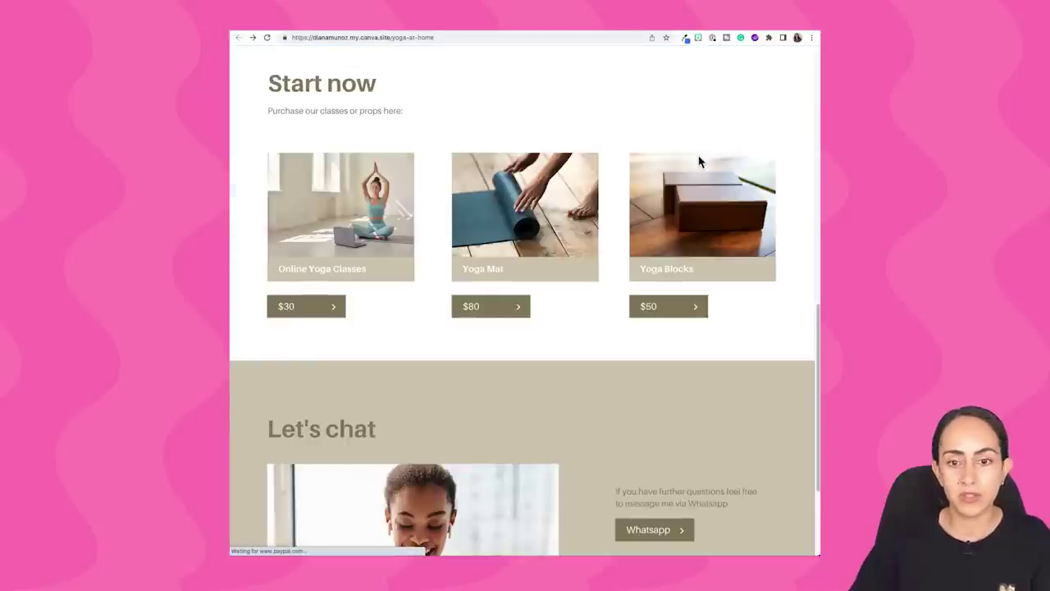
# Step: Test the Whatsapp and Email buttons in the Let's chat section, returning to the website and closing the new e-mail draft
pyautogui.scroll(-3, 807, 414)
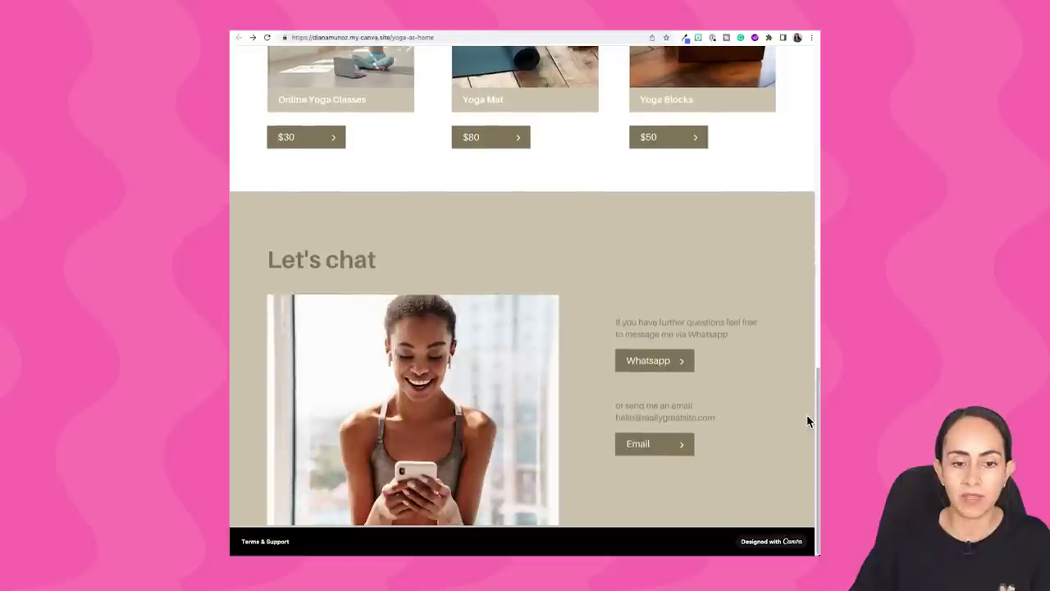
pyautogui.click(670, 370)
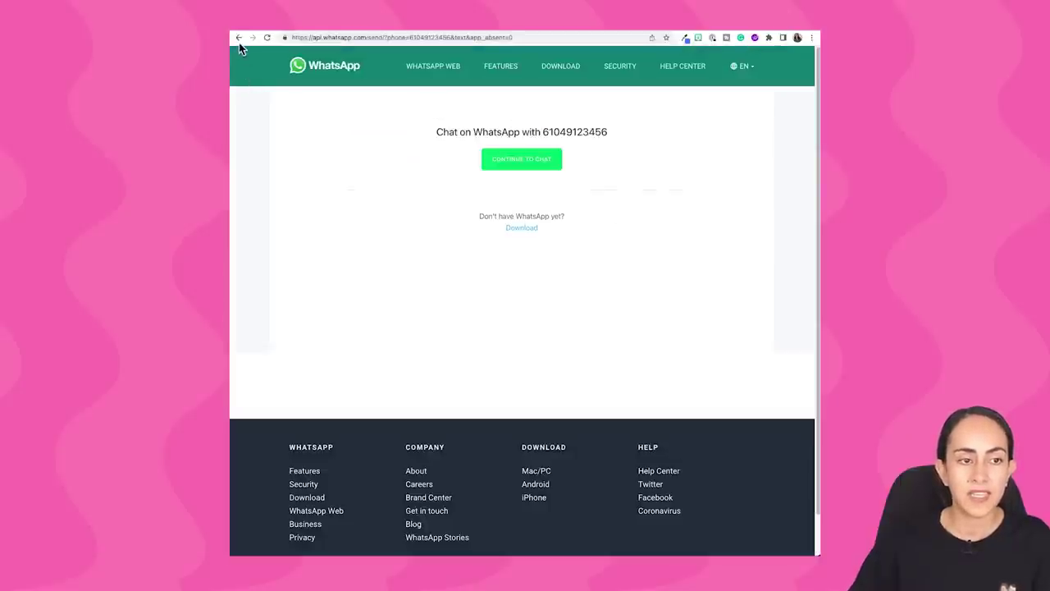
pyautogui.click(239, 38)
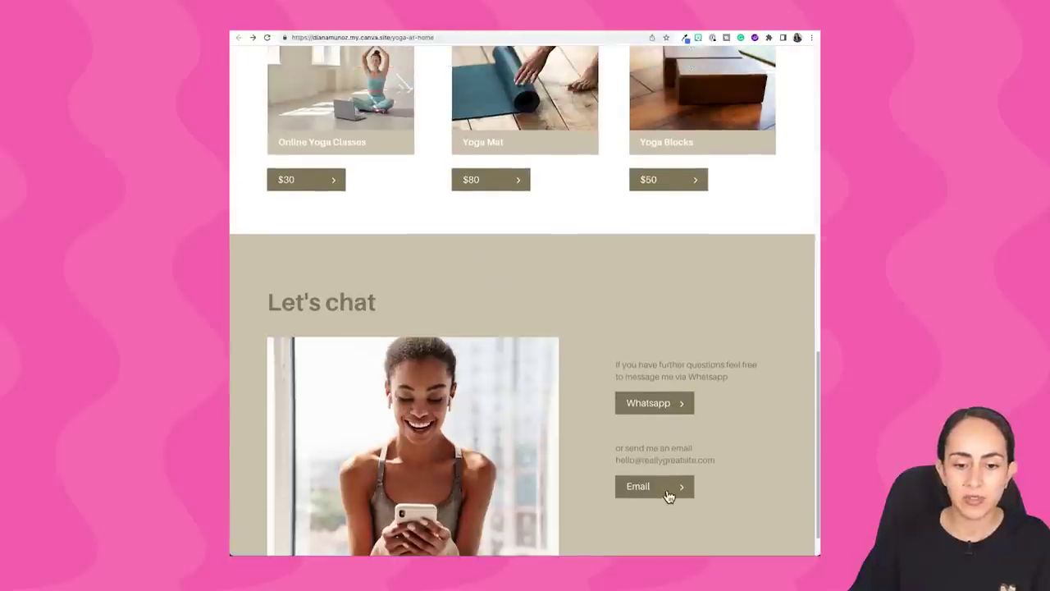
pyautogui.scroll(-1, 668, 495)
pyautogui.click(657, 447)
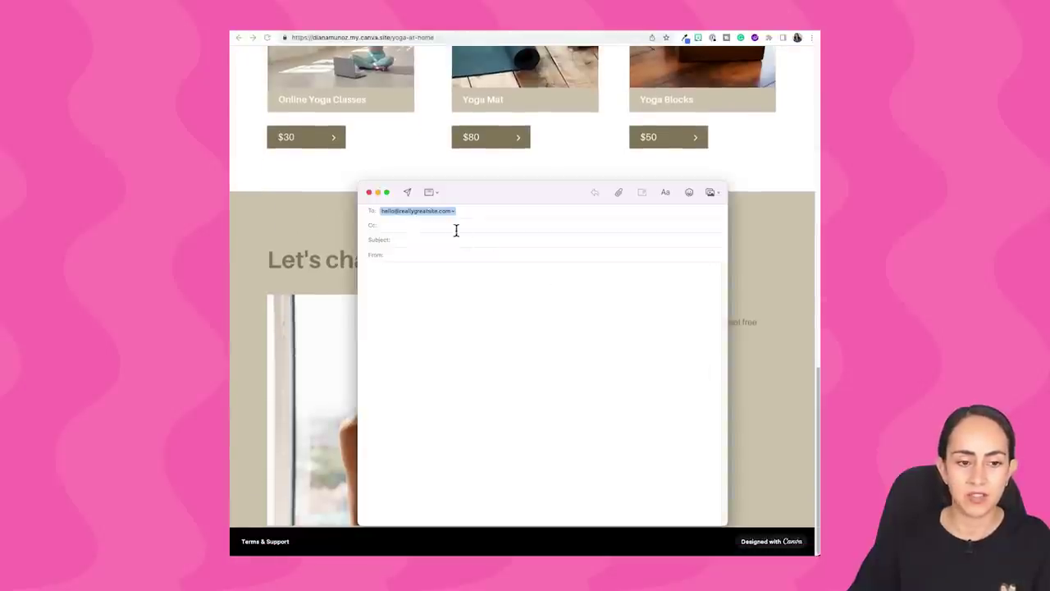
pyautogui.click(369, 193)
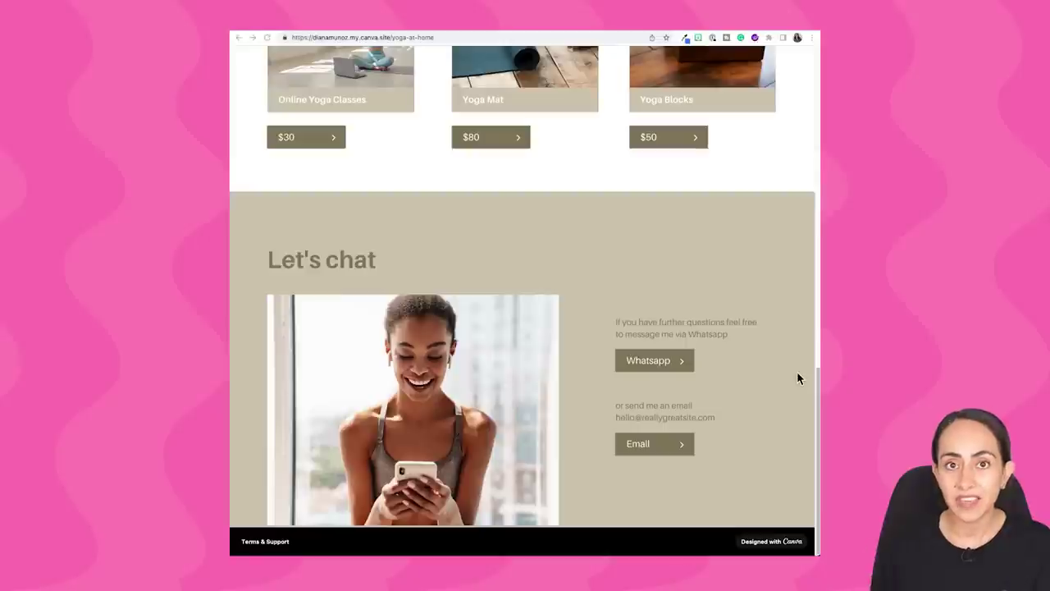